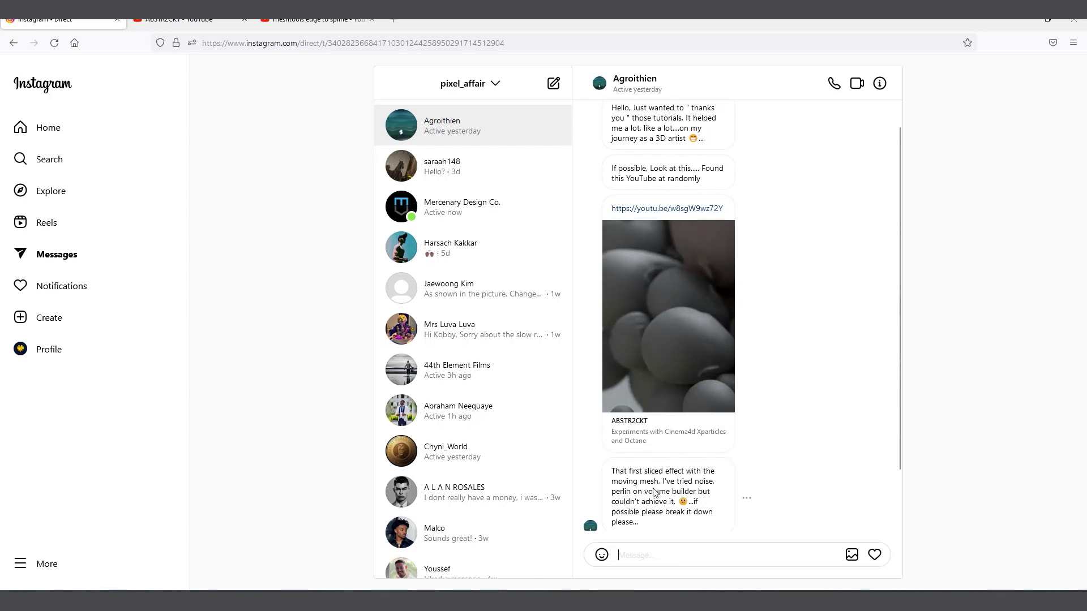
Open the linked ABSTR2CKT video from the chat and watch its opening sliced-mesh shot as reference.
click(656, 210)
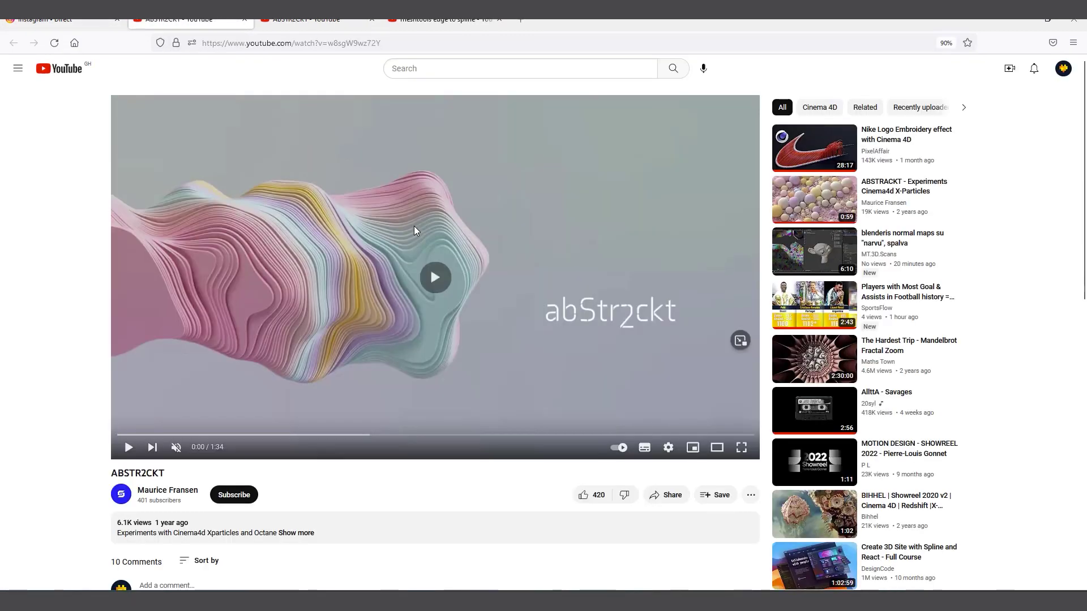
click(414, 230)
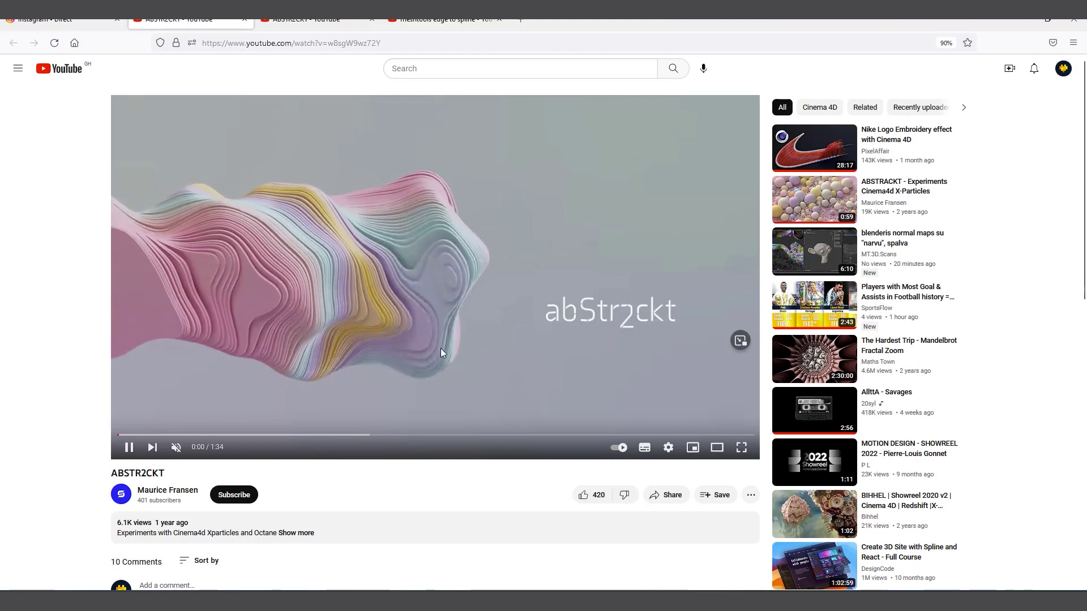
click(442, 266)
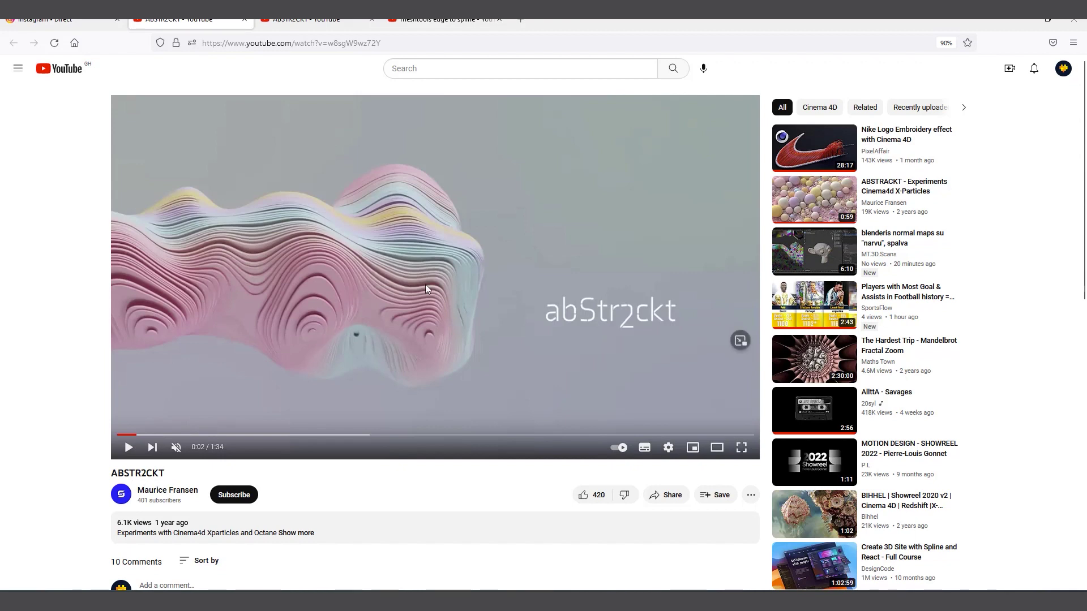
click(389, 313)
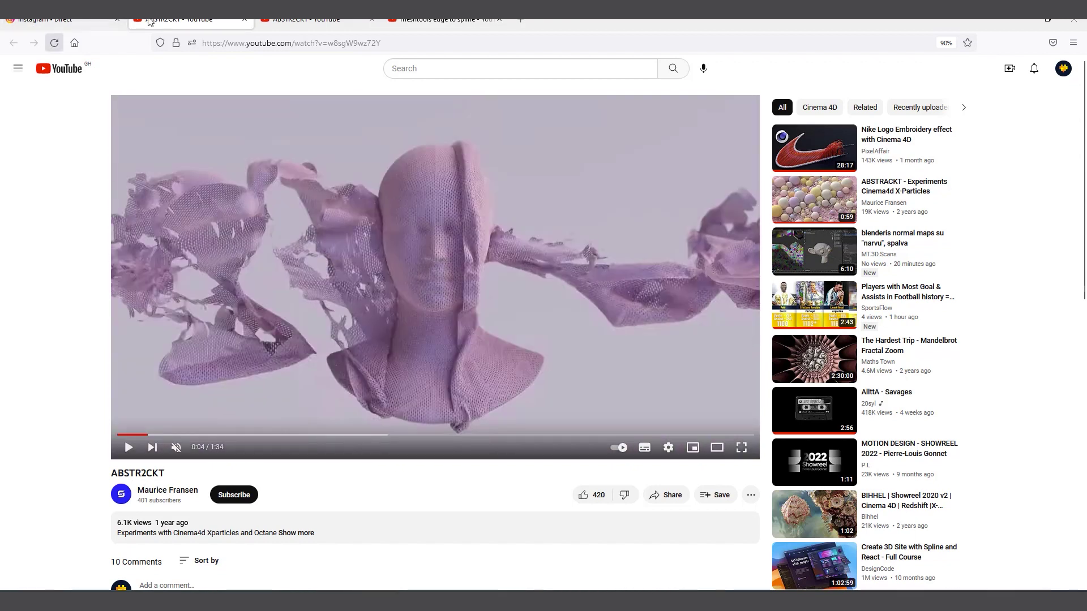
click(71, 21)
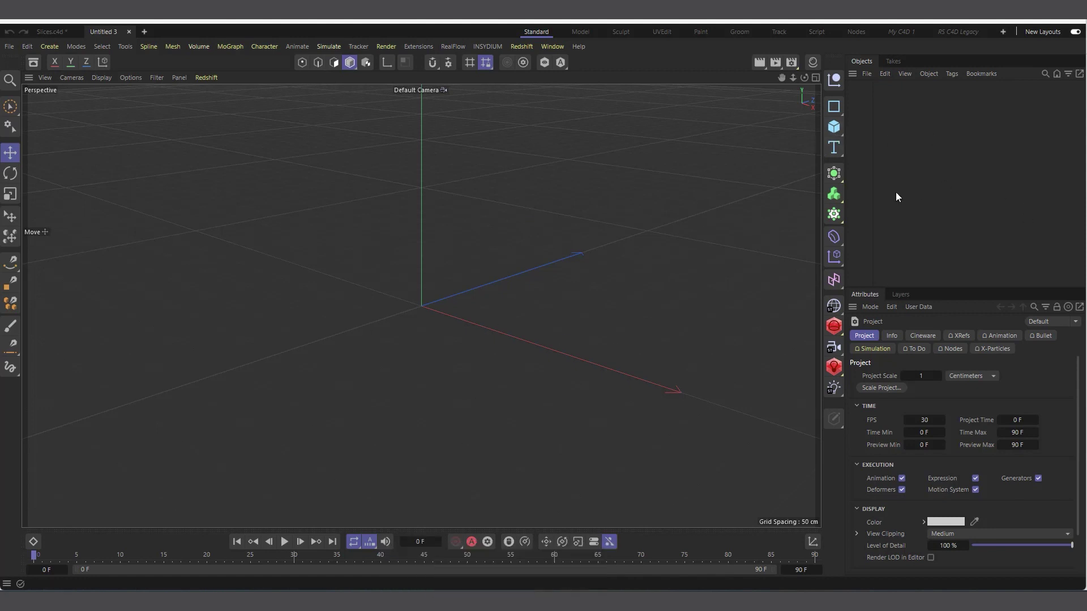
Add a sphere primitive to the scene and set its type to Icosahedron.
click(844, 137)
click(951, 182)
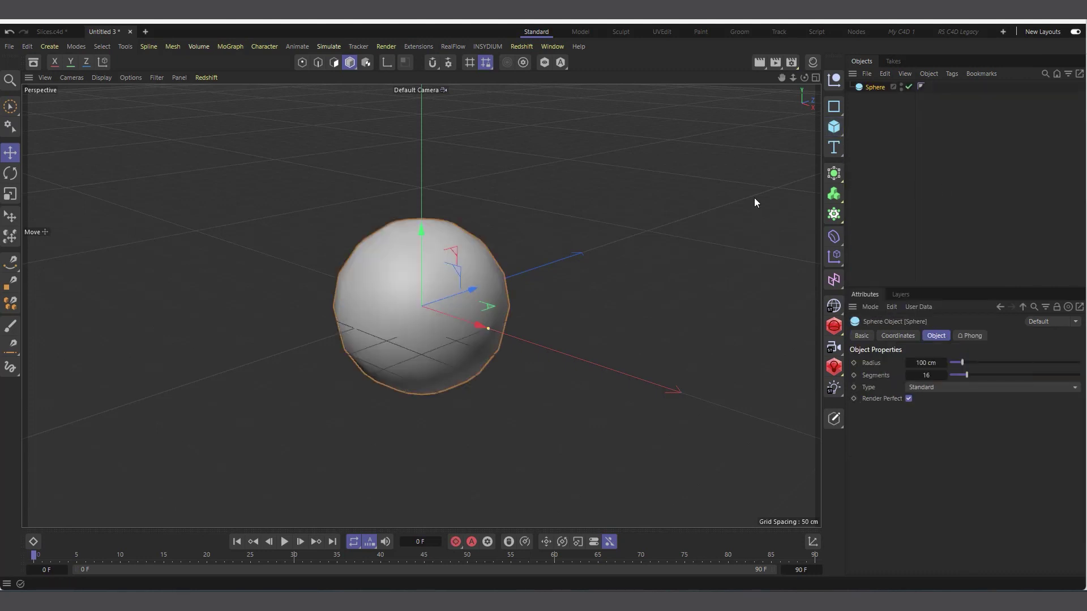
click(939, 388)
click(948, 463)
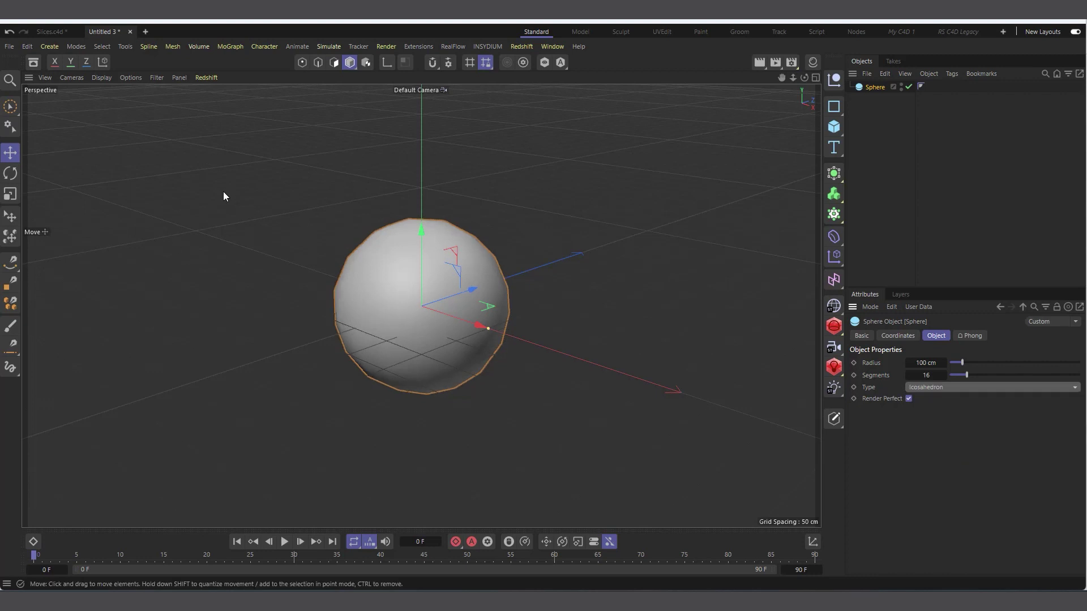
Display the model in Gouraud Shading (Lines) and set the sphere's segments to 60.
click(105, 78)
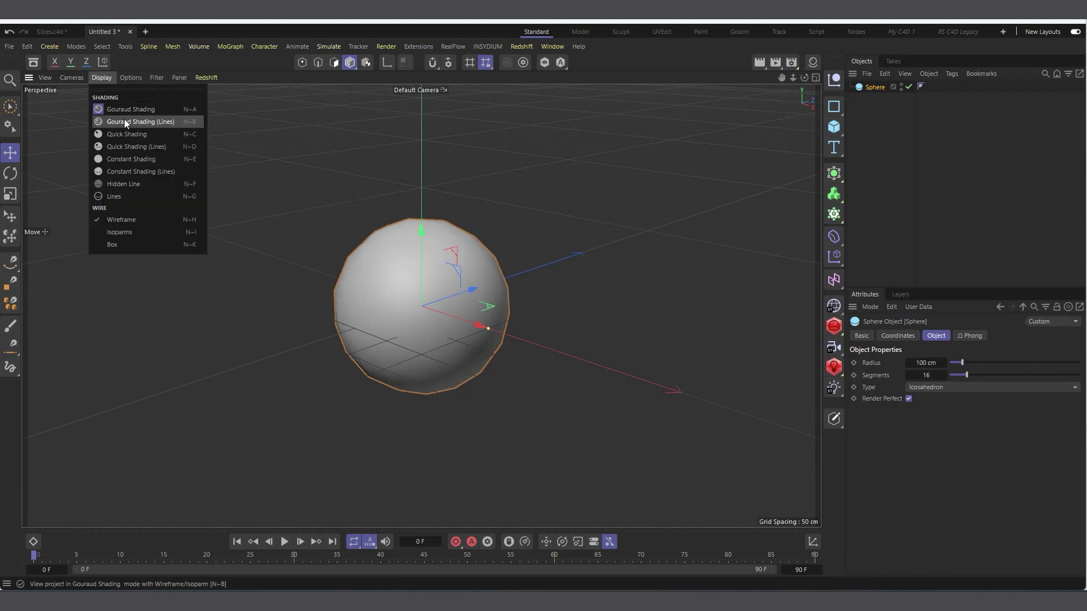
click(127, 122)
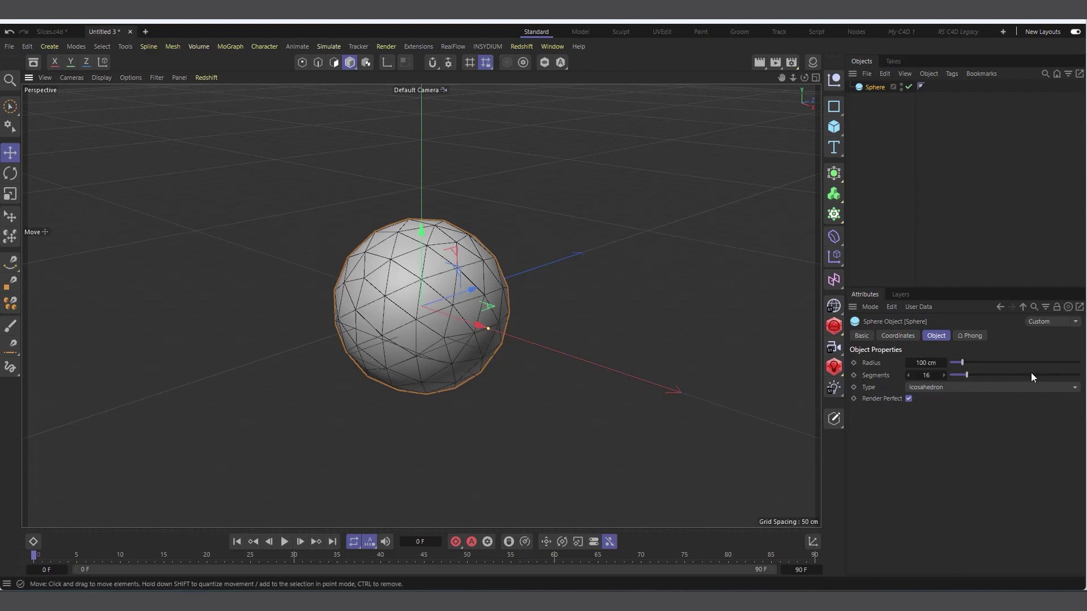
drag(966, 376, 1051, 374)
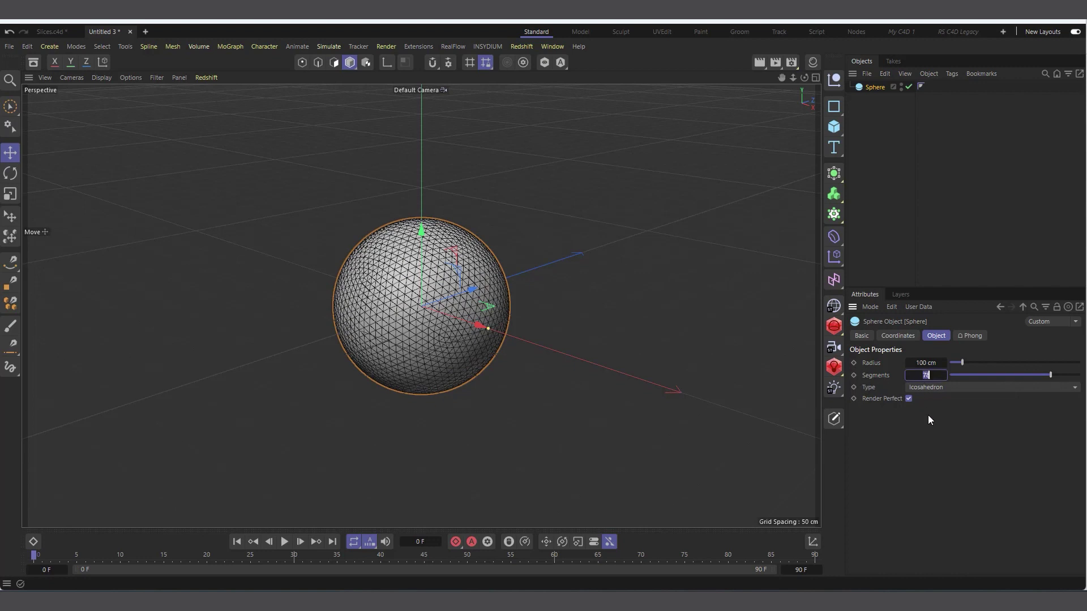
text(60)
key(Return)
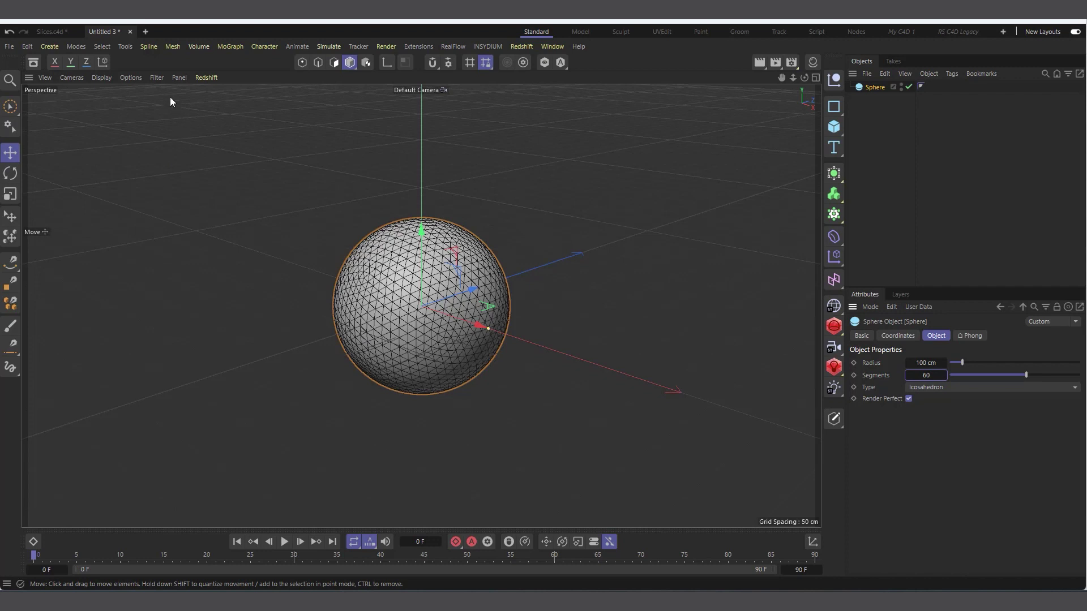
Hide the Workplane grid in the perspective view.
click(157, 77)
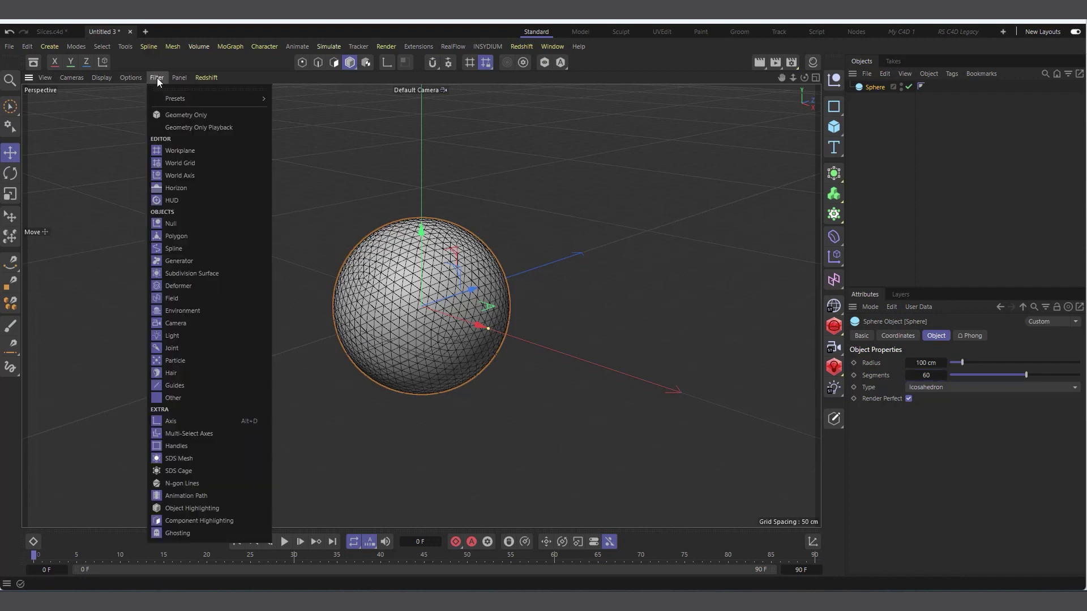
click(192, 151)
drag(805, 80, 451, 357)
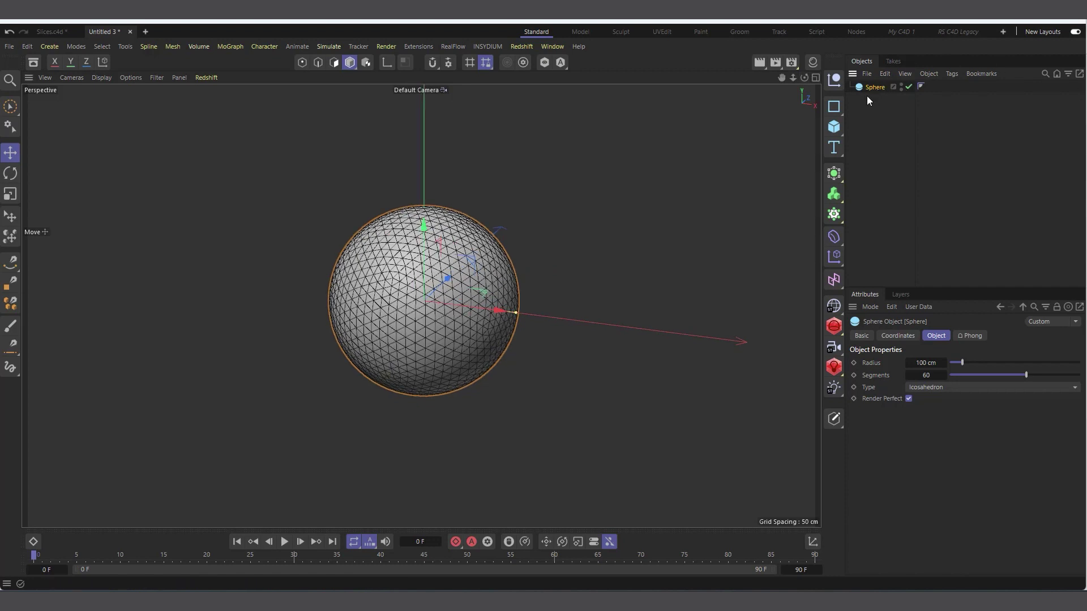
Duplicate the sphere twice, move Sphere.2 to the negative X side and scale it down to a radius of about 74 cm.
ctrl+drag(872, 87, 875, 109)
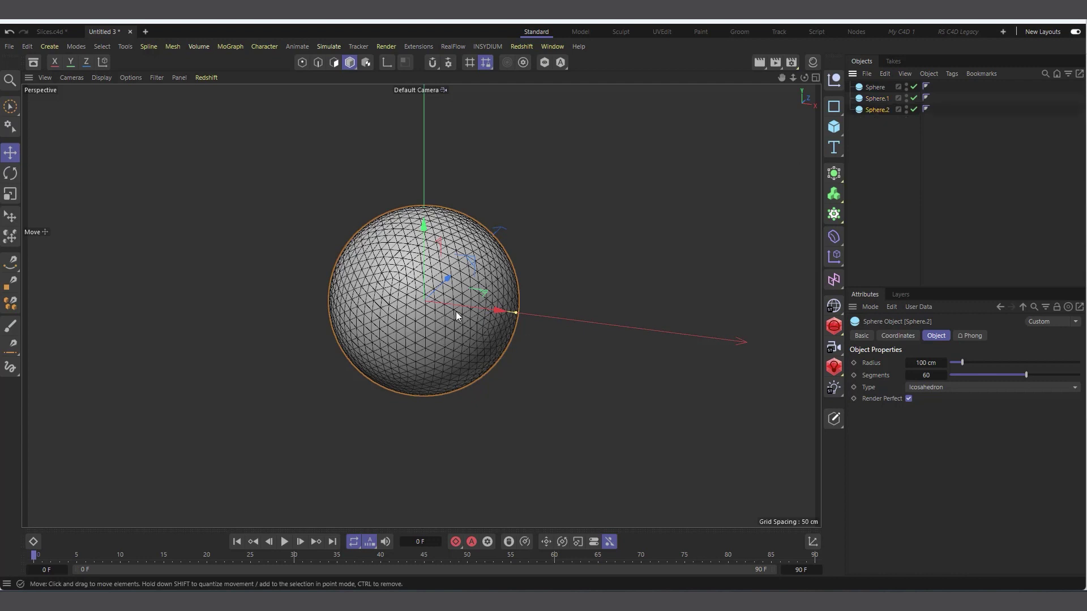
drag(497, 310, 918, 47)
key(t)
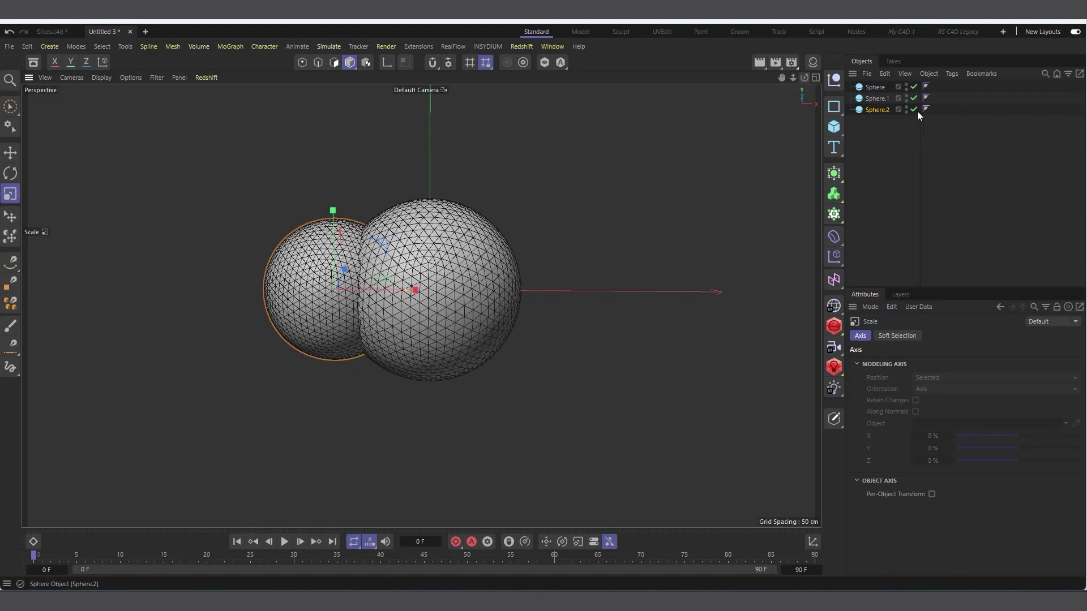
Move Sphere.1 along positive X so it overlaps the original sphere's other side, and scale down the middle sphere.
click(877, 98)
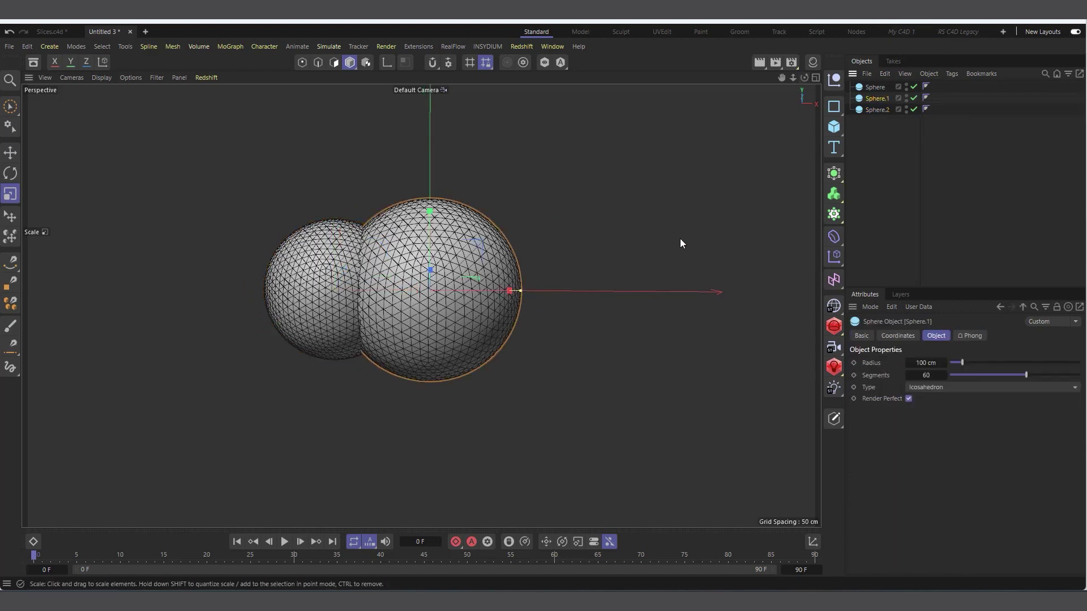
key(e)
drag(473, 280, 555, 297)
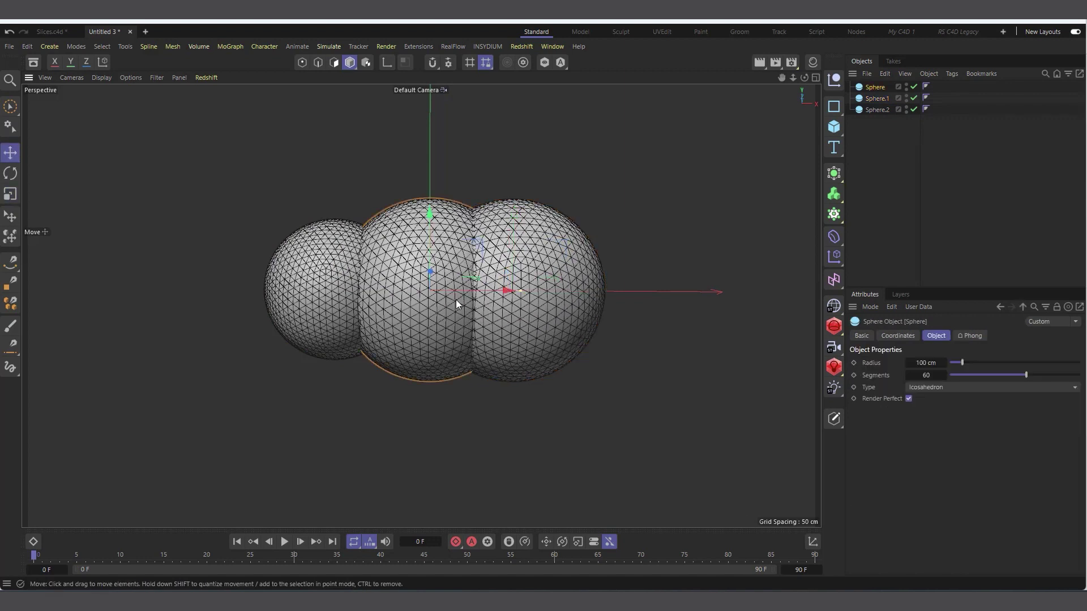
key(t)
drag(473, 297, 552, 116)
scroll(445, 290, up, 2)
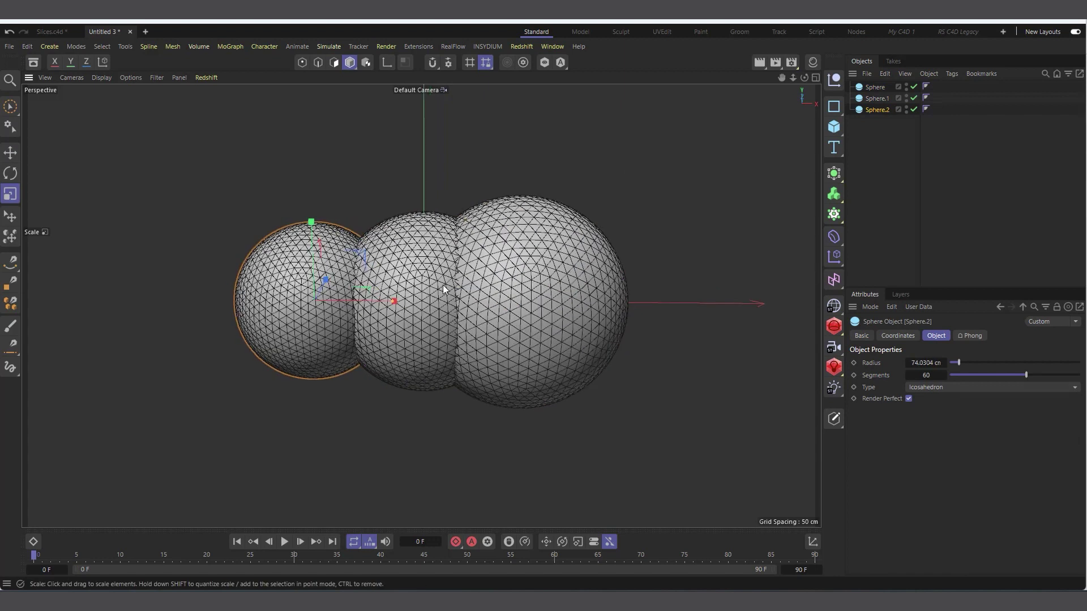
Shift Sphere.1 a little further out along X and nudge Sphere.2 slightly toward the middle sphere.
click(553, 313)
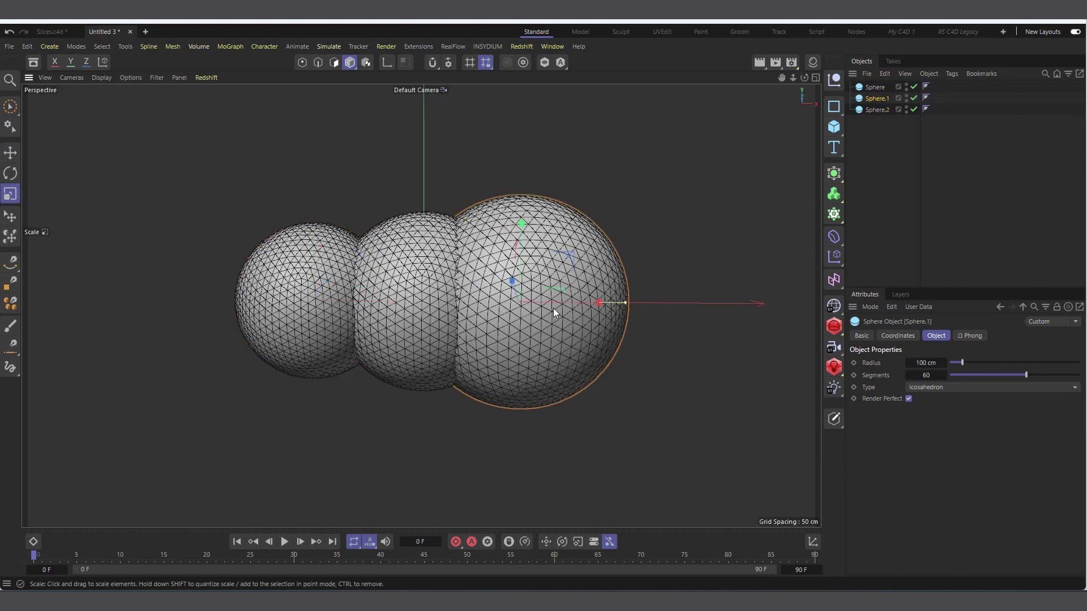
key(e)
drag(592, 309, 618, 307)
click(335, 321)
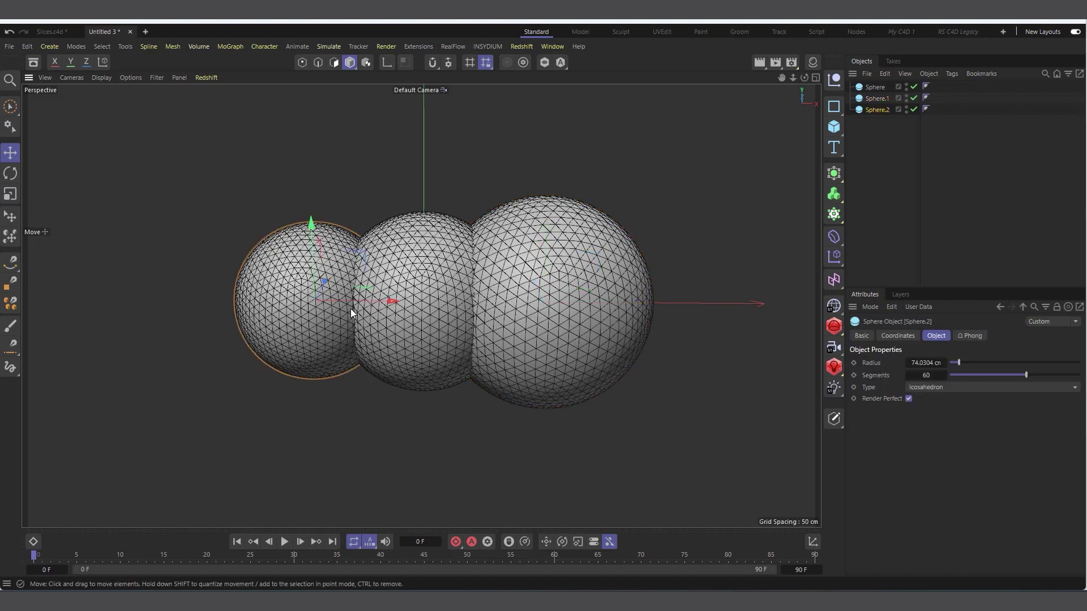
drag(389, 301, 393, 301)
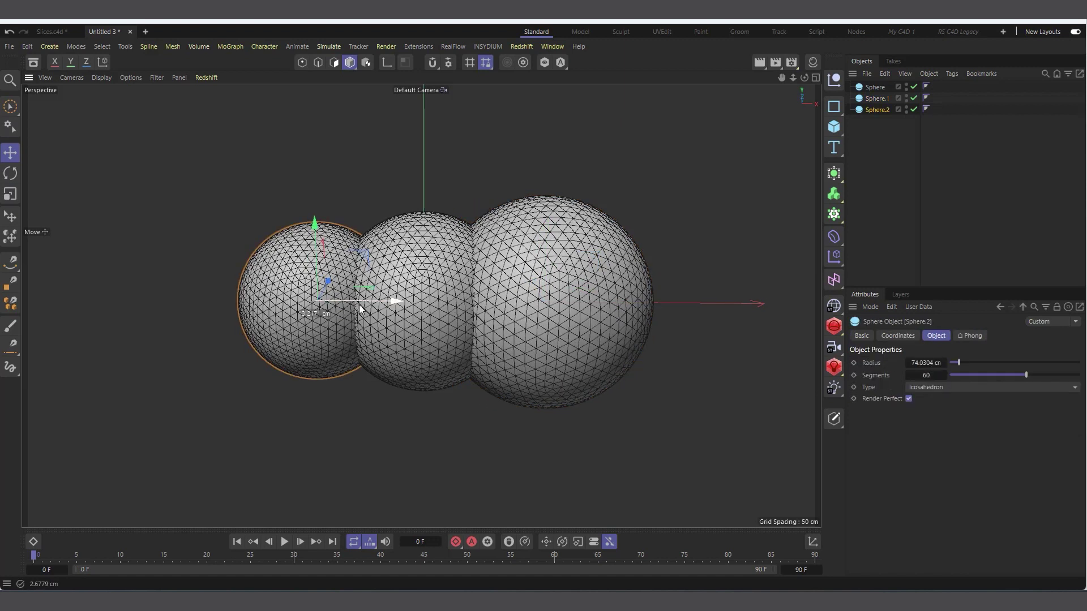
Add a Volume Builder and make the three spheres its children.
click(834, 194)
click(899, 213)
drag(889, 165, 889, 88)
click(889, 88)
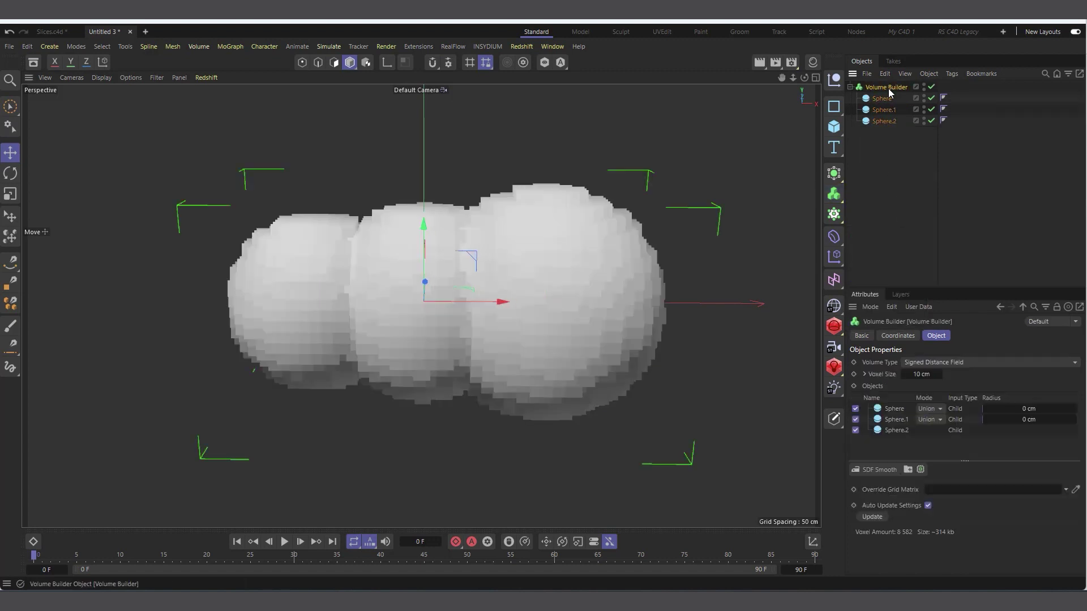
Add a Volume Mesher and nest the Volume Builder inside it.
click(199, 48)
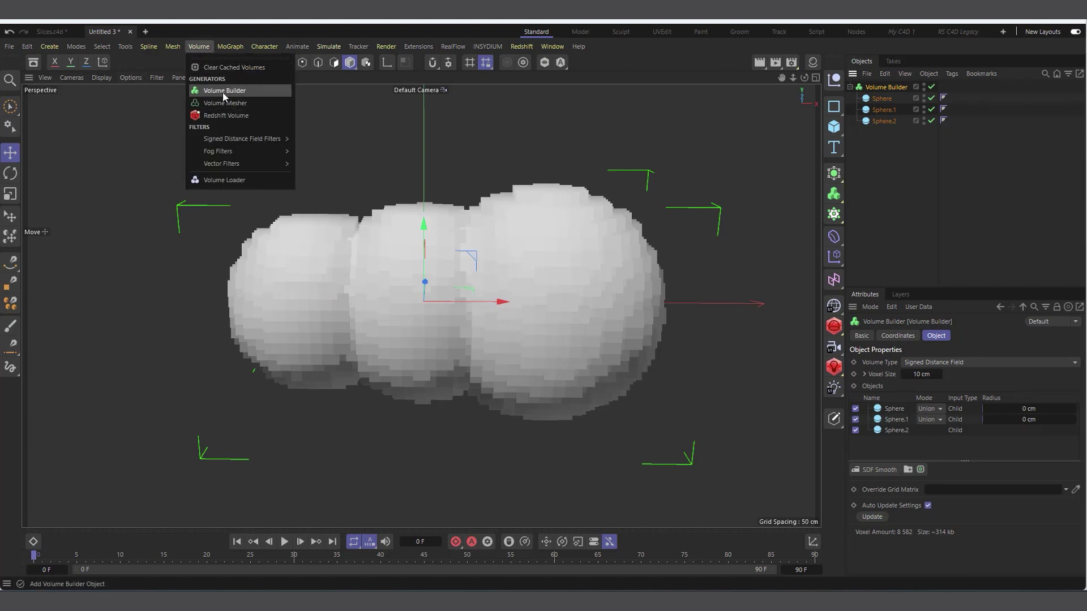
click(891, 176)
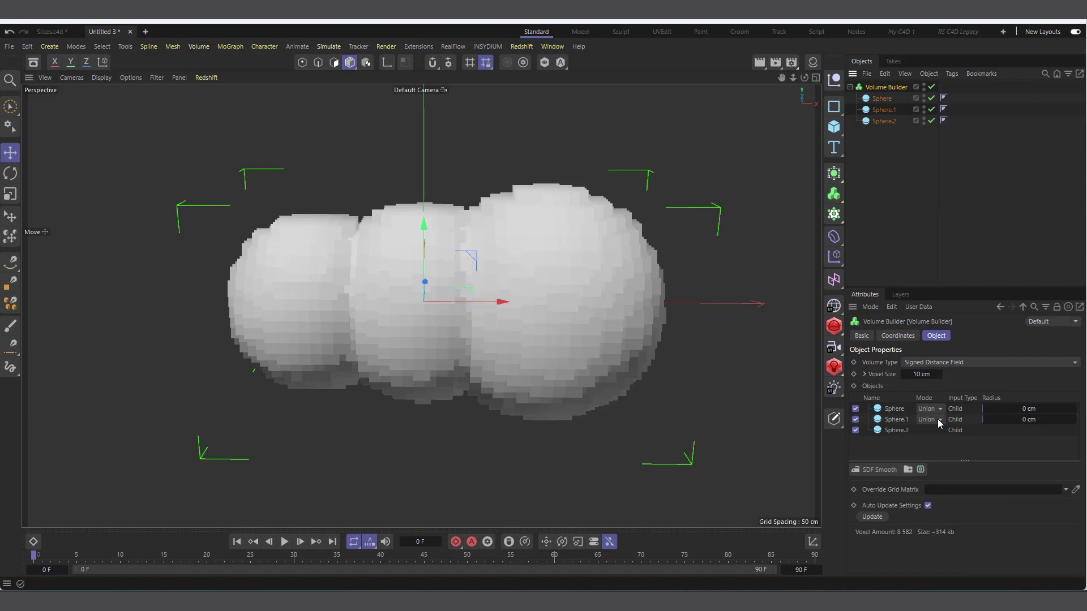
click(833, 194)
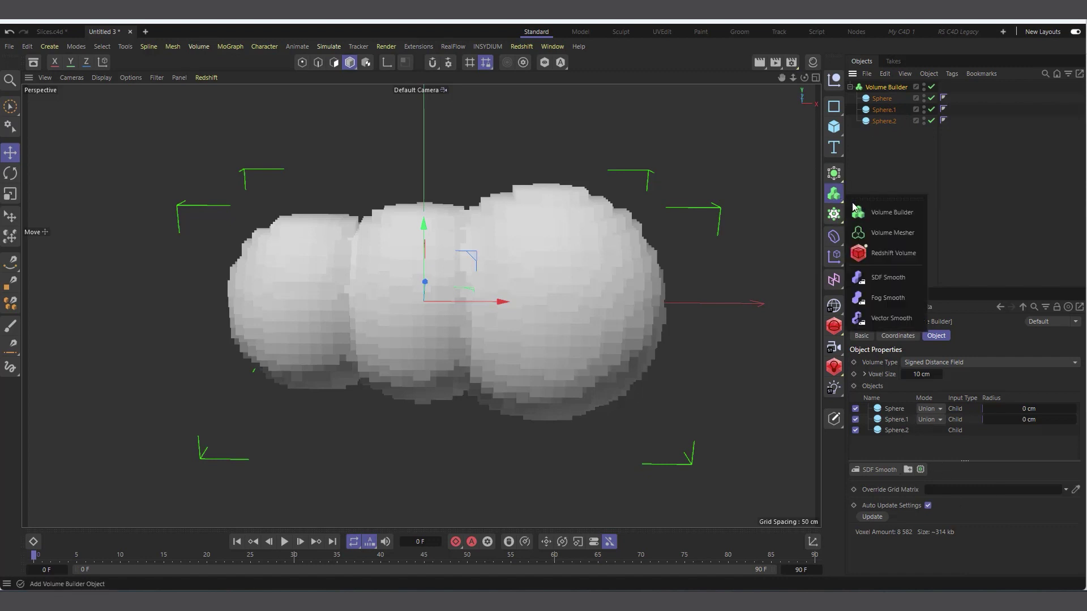
click(894, 233)
drag(891, 97, 887, 87)
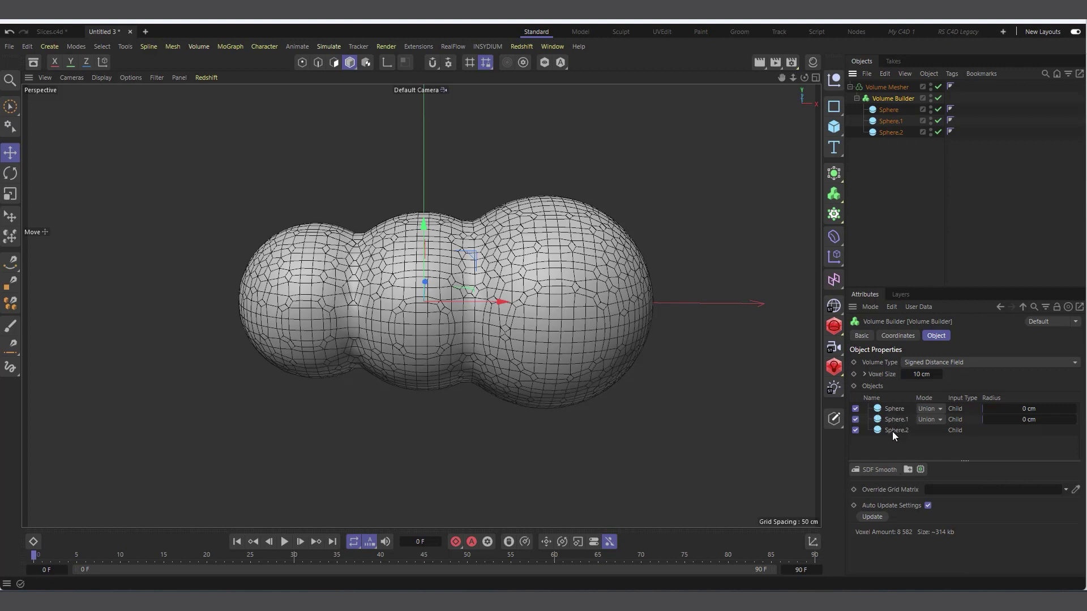
In the Volume Builder, set the union radius to about 27 cm for Sphere and about 25 cm for Sphere.1.
click(895, 408)
drag(1001, 407, 998, 411)
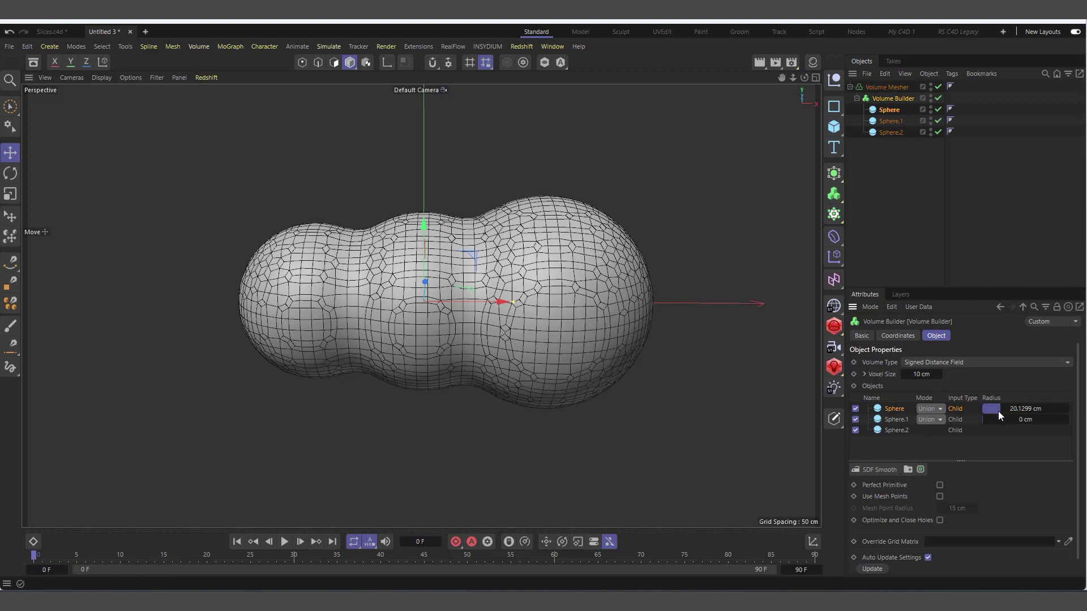
click(1003, 419)
click(1006, 410)
scroll(501, 244, up, 1)
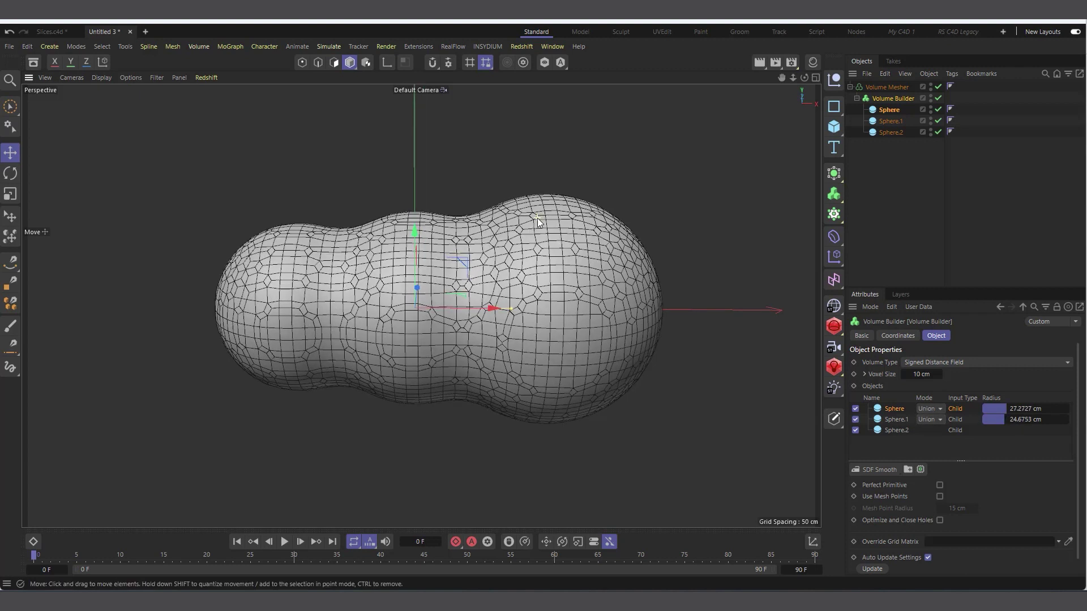
Add a Displacer deformer as a child of the Volume Mesher.
click(857, 98)
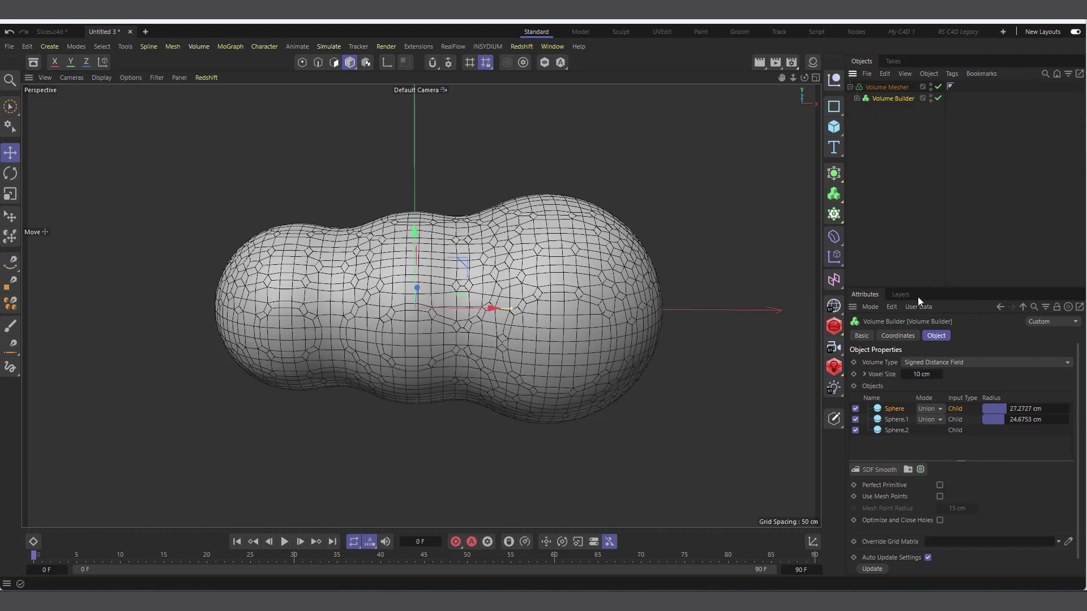
click(834, 236)
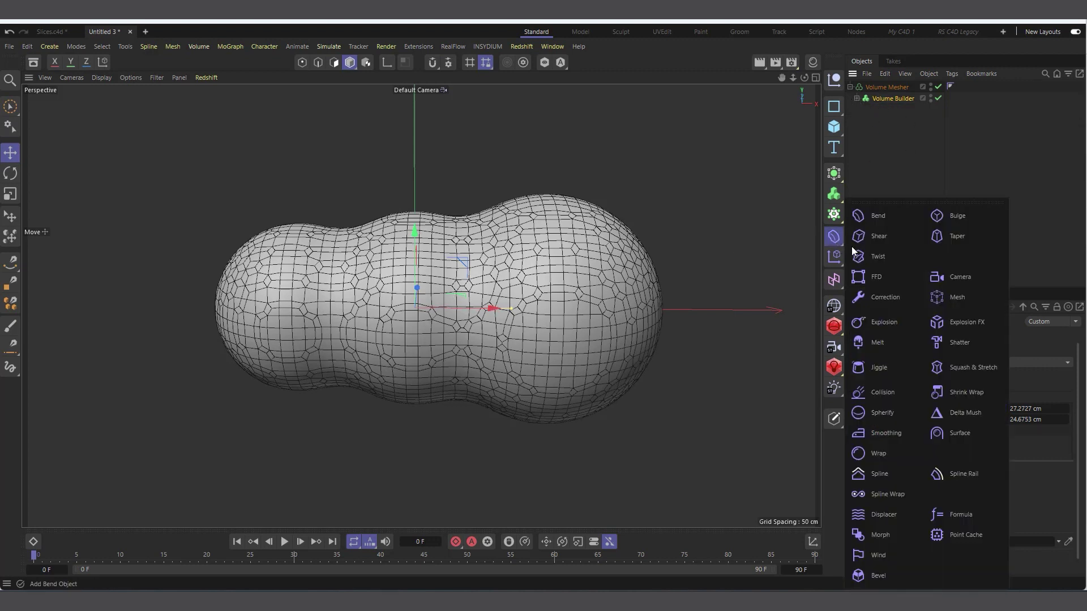
click(885, 515)
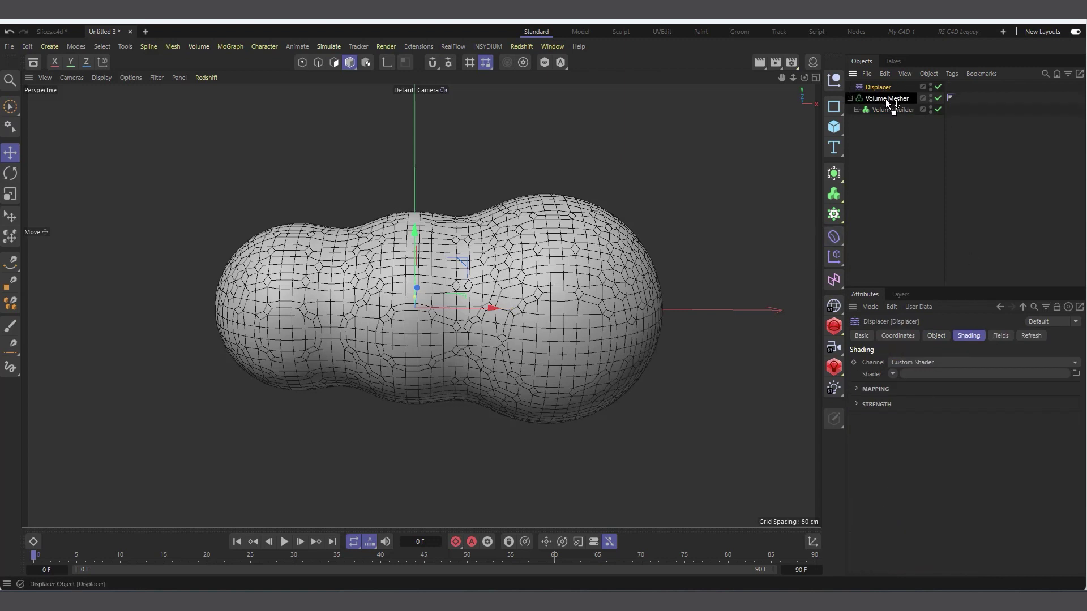
drag(885, 100, 885, 100)
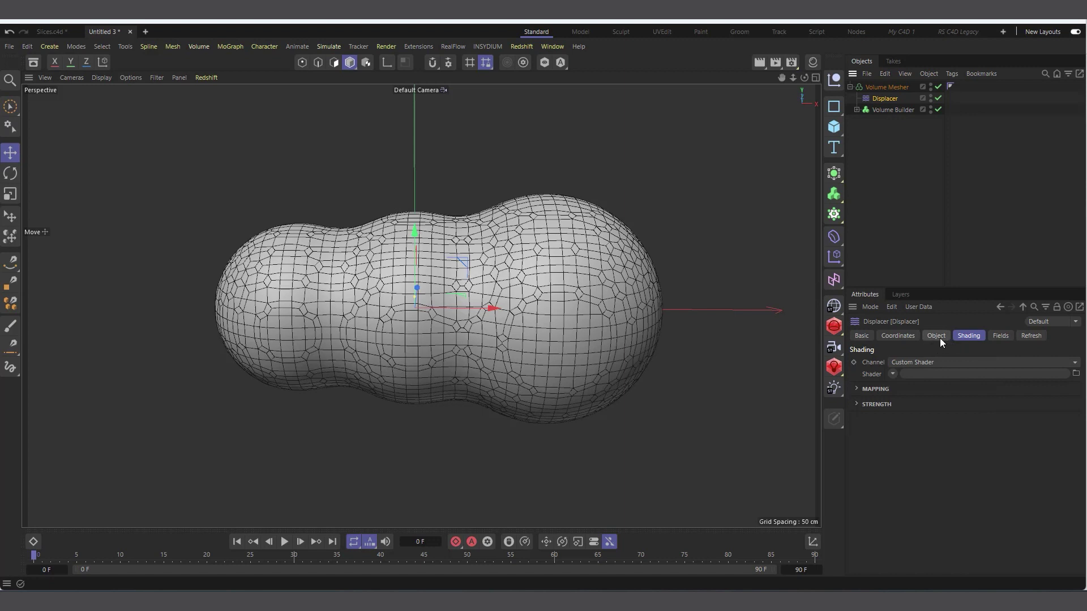
Load a Noise shader into the Displacer and set the noise's global scale to 900%.
click(892, 374)
click(903, 190)
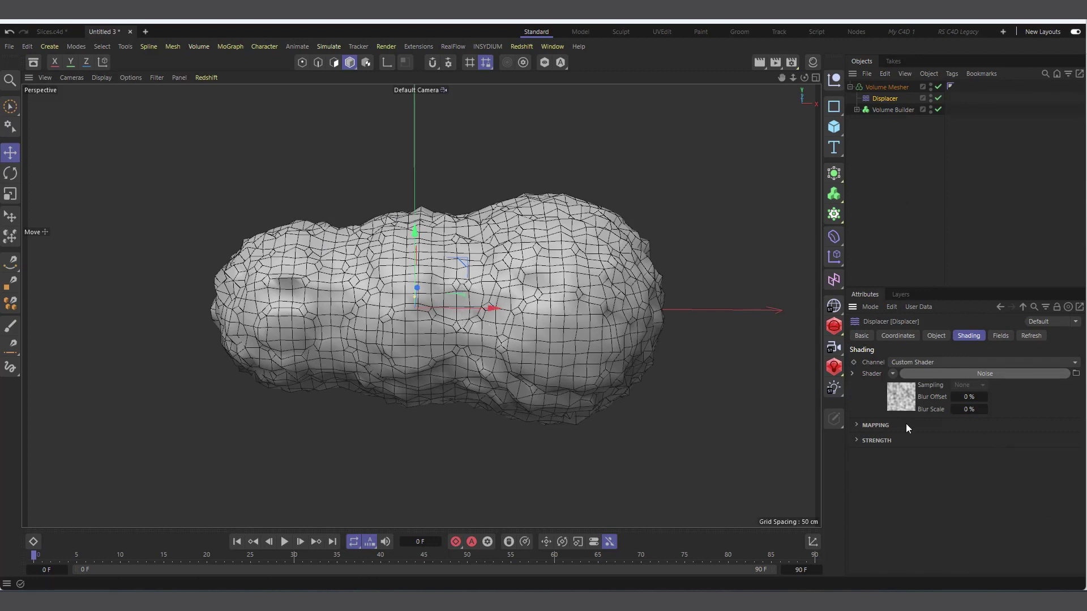
click(899, 400)
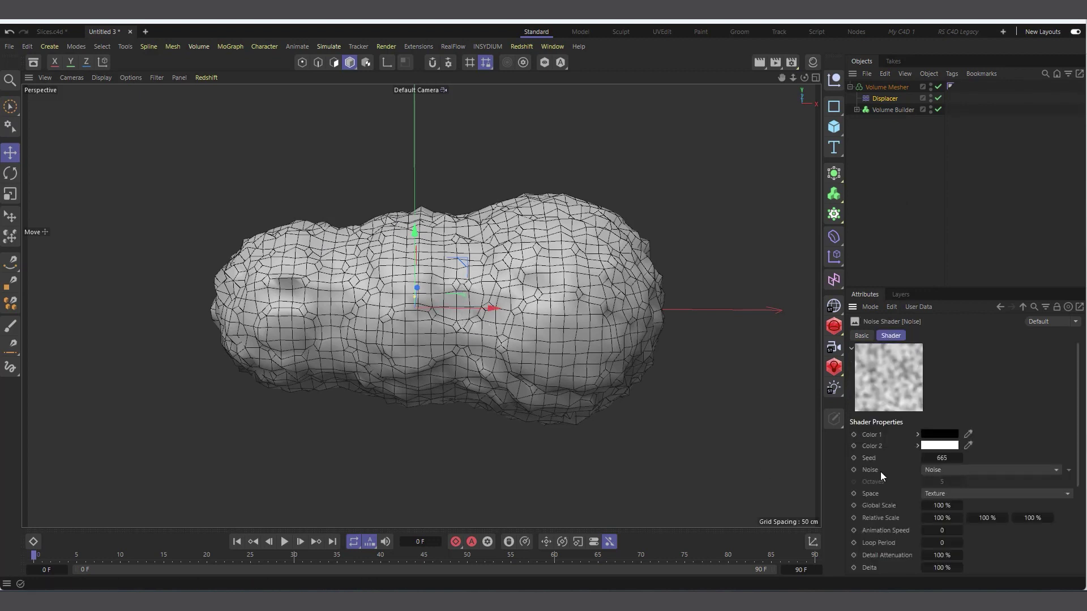
drag(941, 505, 935, 506)
text(900)
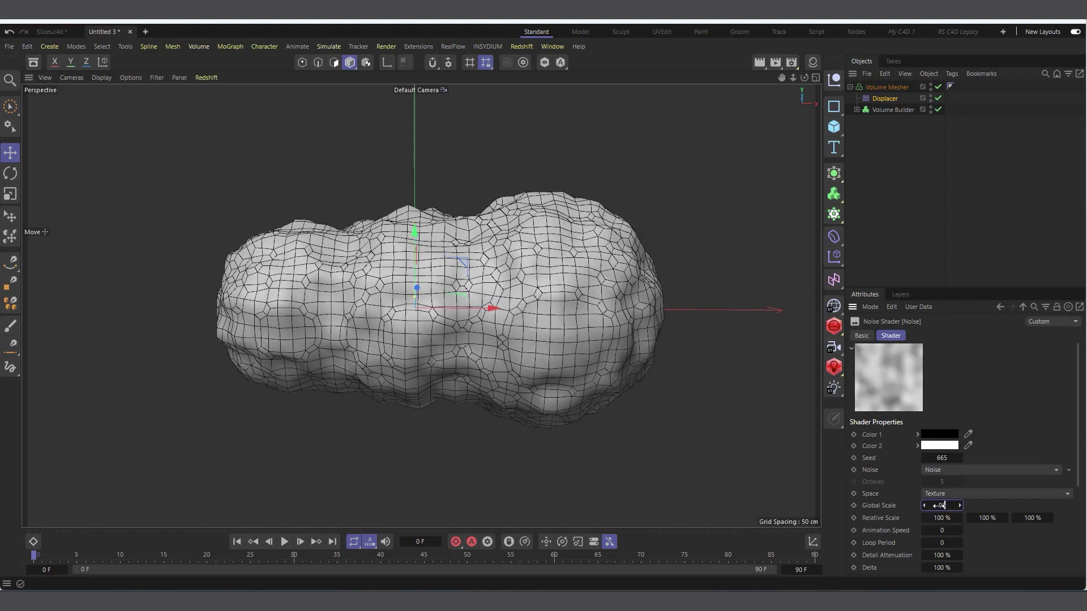
key(Return)
Set the noise's animation speed to 1 and play the animation briefly to preview the movement.
click(943, 531)
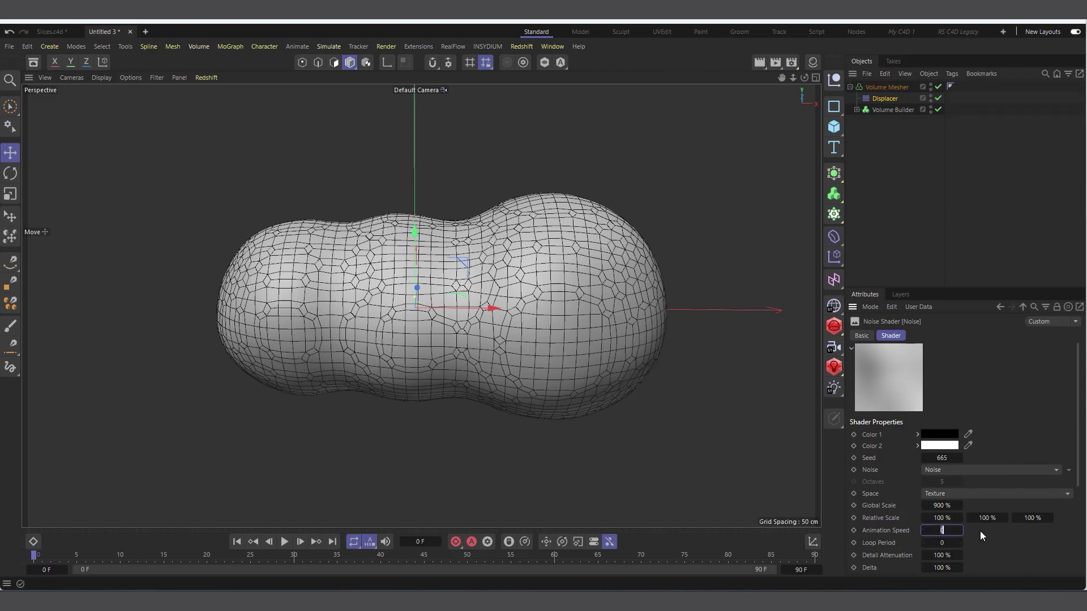
click(284, 542)
click(284, 542)
click(247, 541)
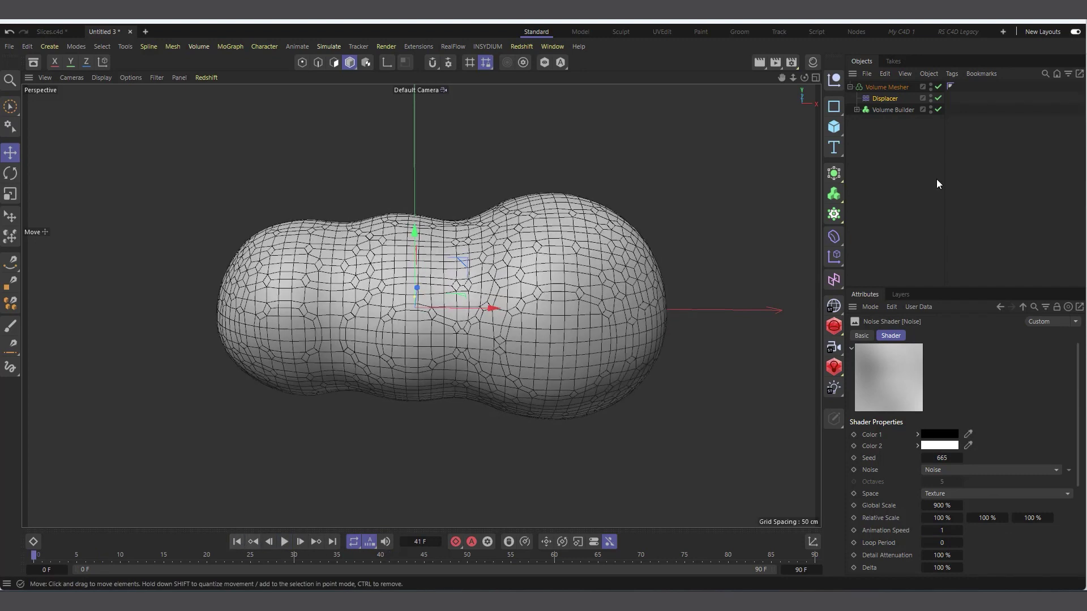
Set the Displacer's height to 40 cm, preview the animated displacement, and return to the start of the timeline.
click(887, 99)
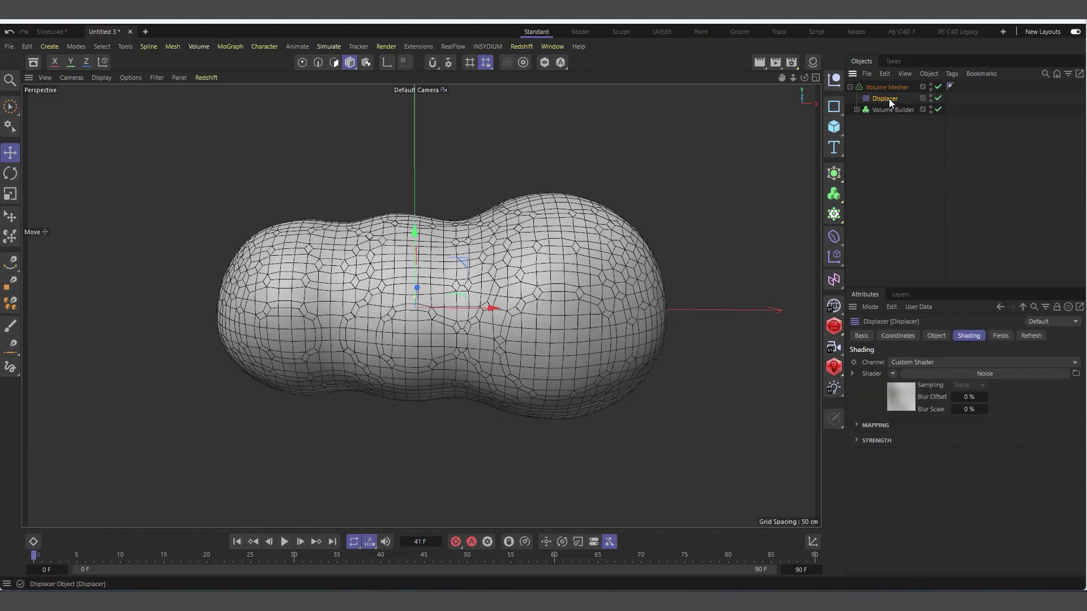
click(935, 335)
drag(904, 393, 974, 393)
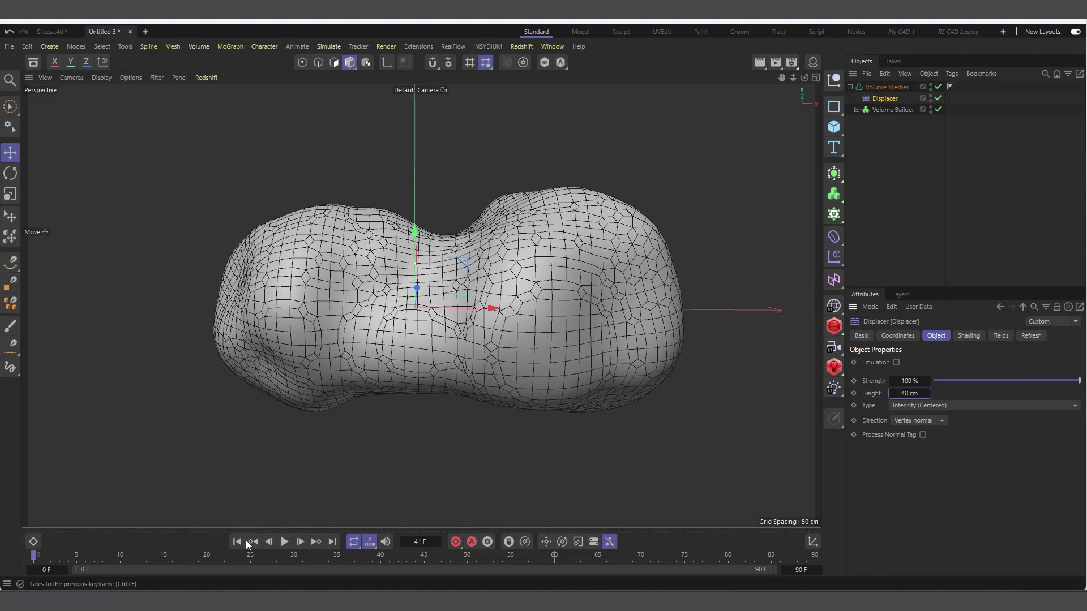
click(282, 544)
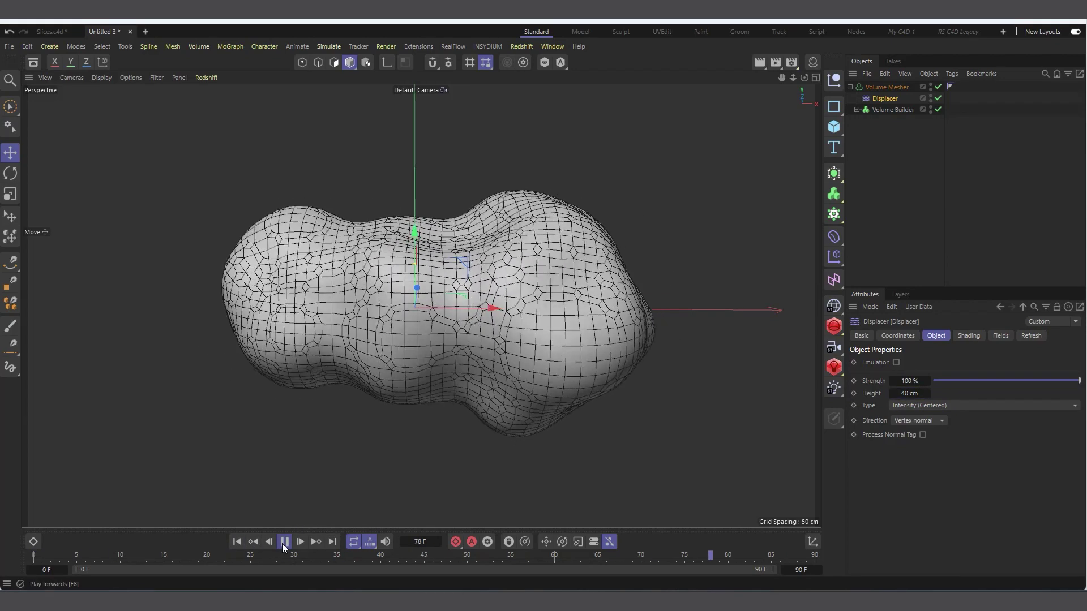
click(284, 544)
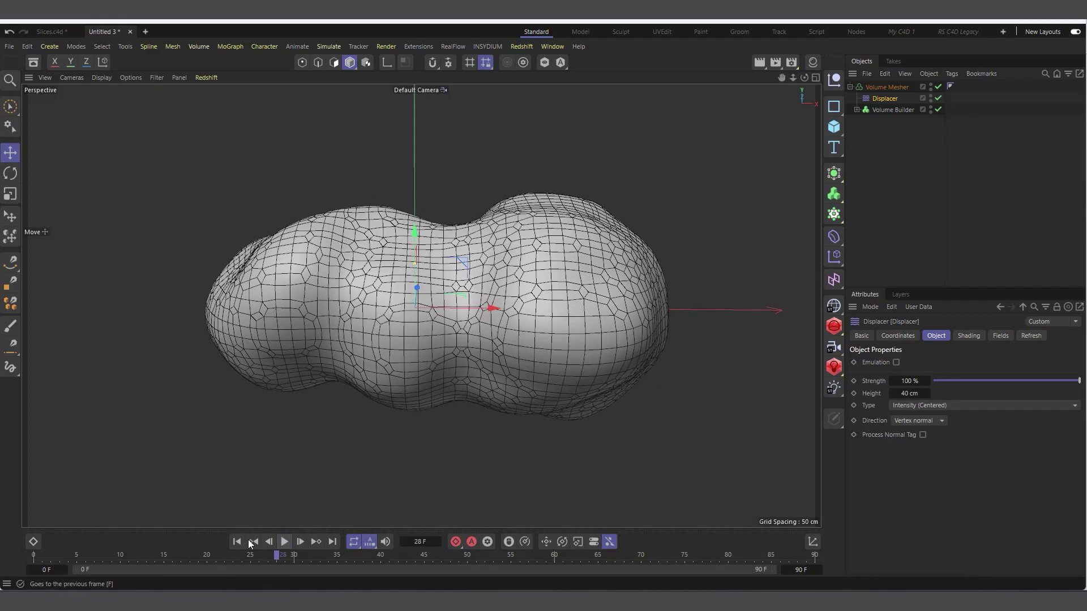
click(237, 541)
Add a Voronoi Fracture object and make the Volume Mesher its child.
click(849, 87)
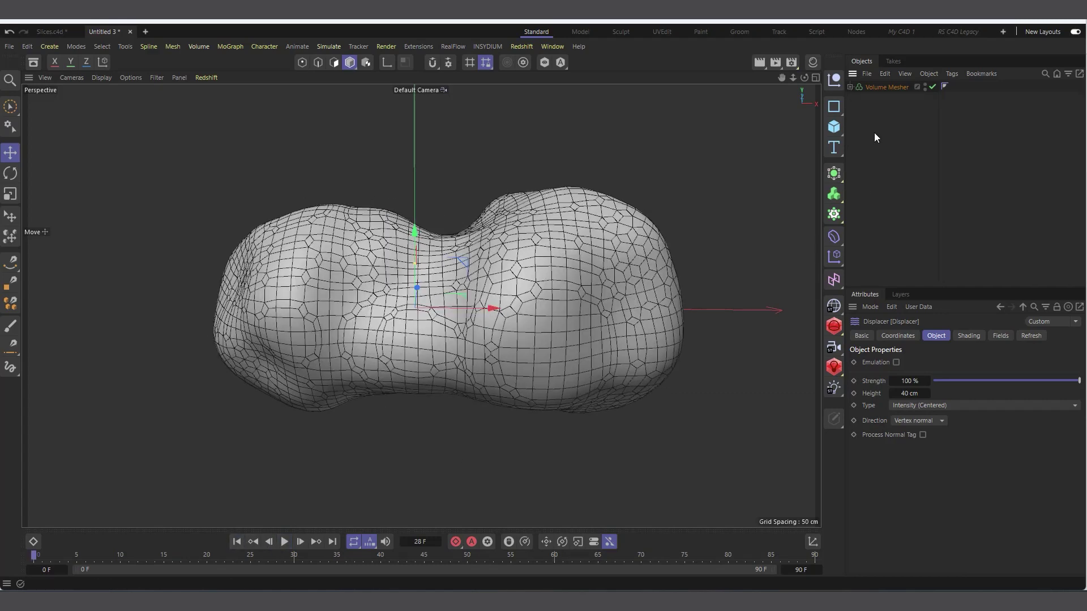
click(874, 132)
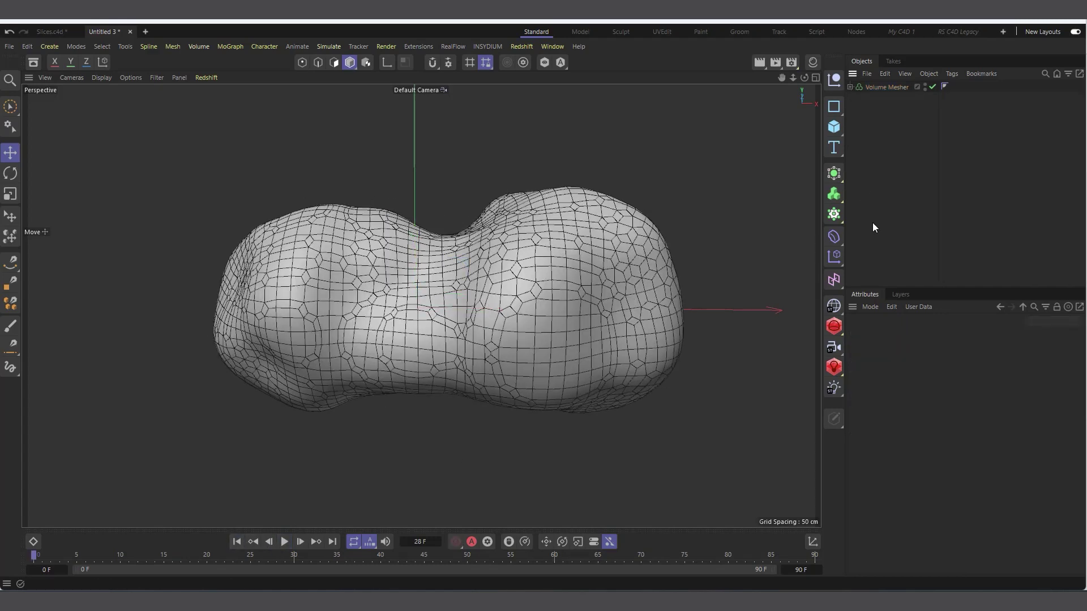
click(833, 214)
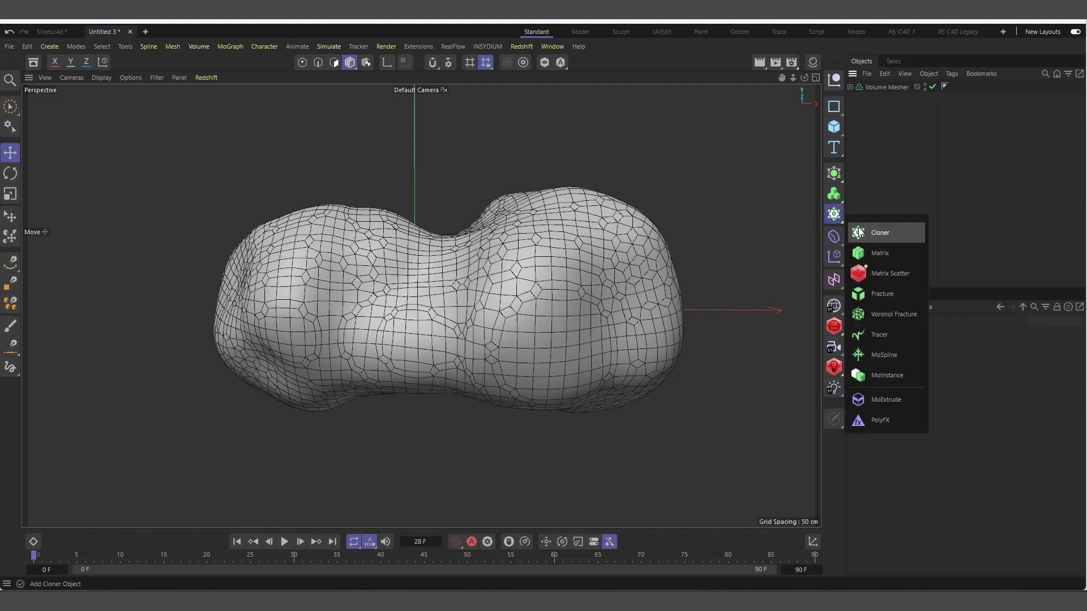
click(898, 315)
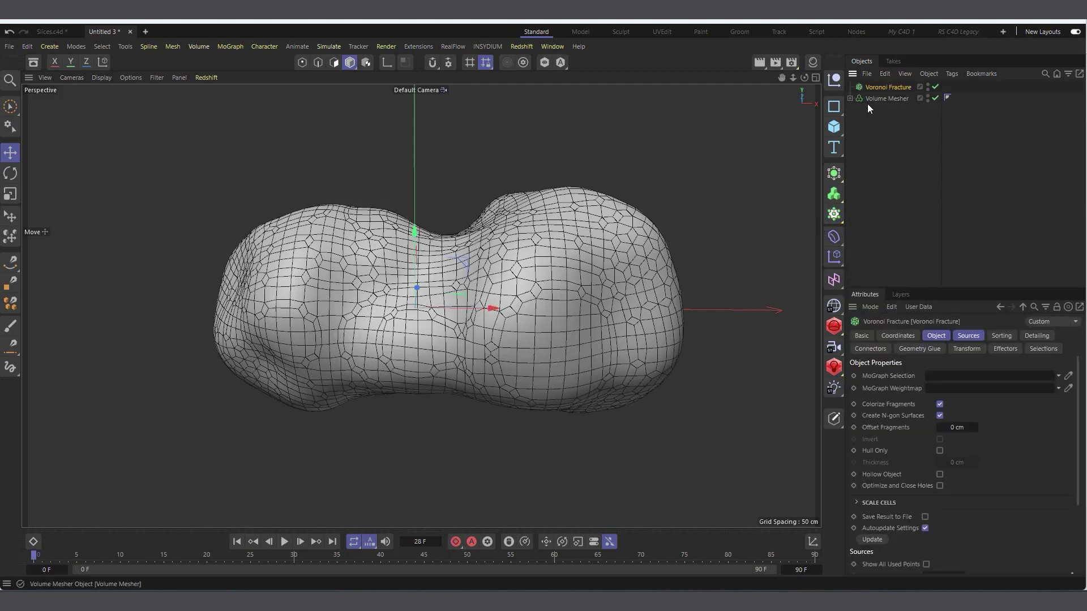
drag(884, 98, 892, 86)
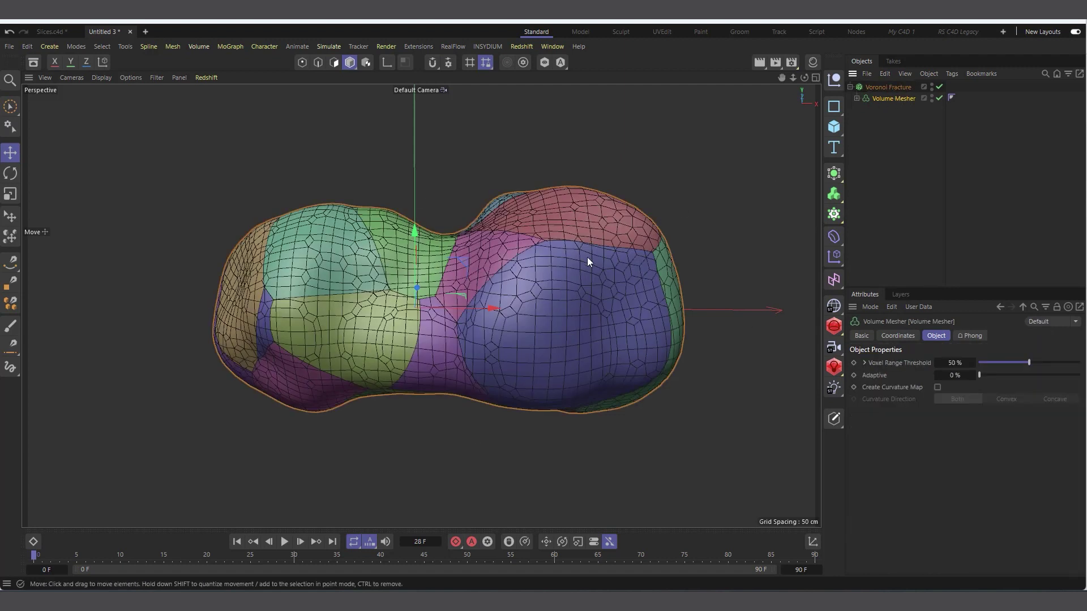
Delete the existing source from the Voronoi Fracture so its sources list is empty.
scroll(556, 227, up, 2)
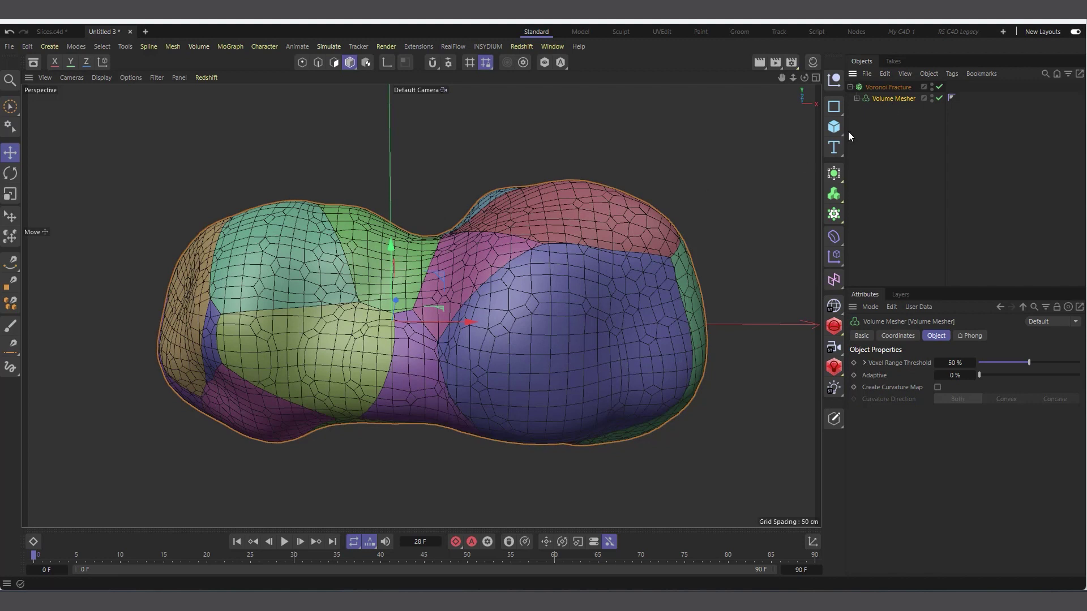
click(876, 88)
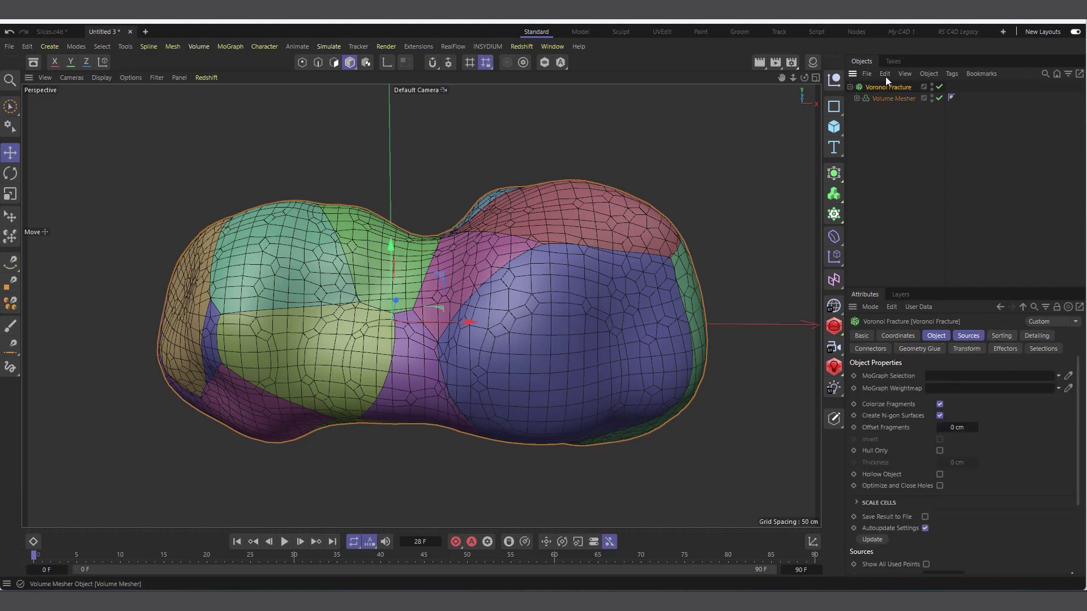
click(968, 336)
click(940, 412)
key(Delete)
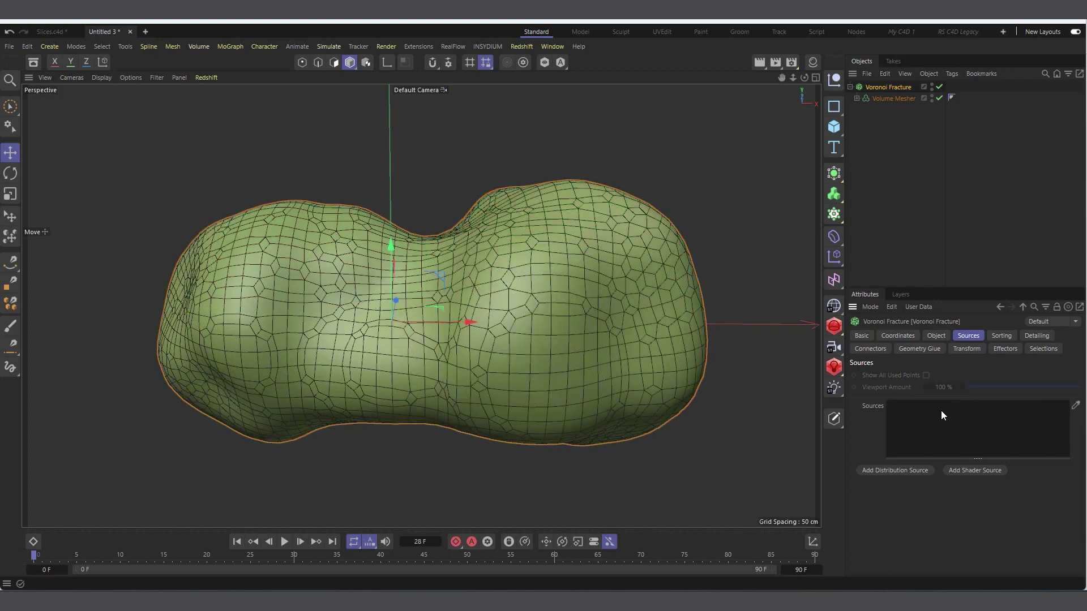
scroll(413, 344, down, 1)
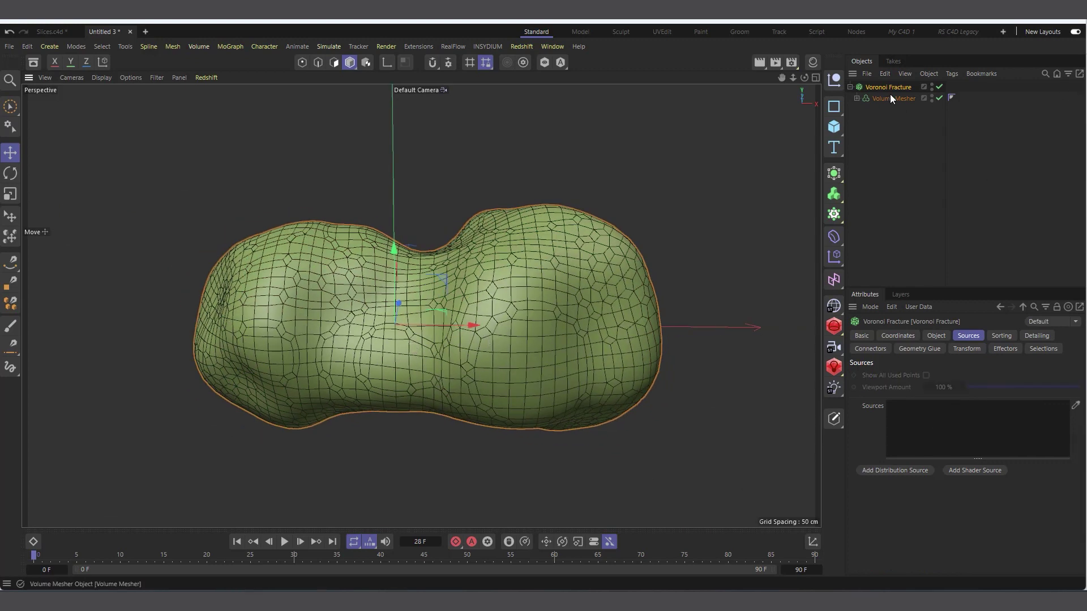
Add a Matrix object in grid mode with a count of 1 × 80 × 1.
click(837, 221)
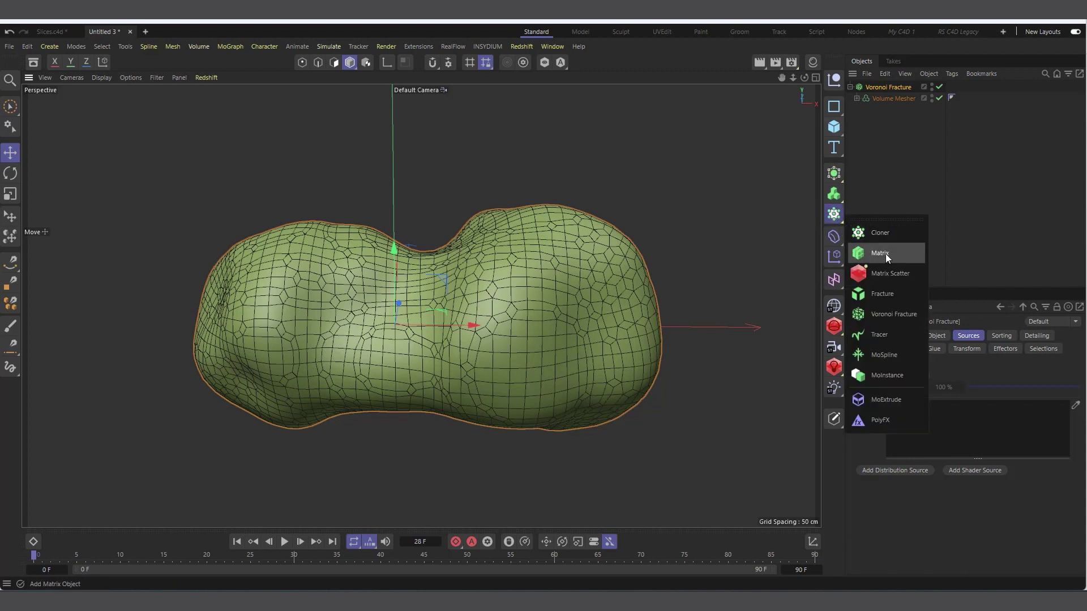
click(886, 253)
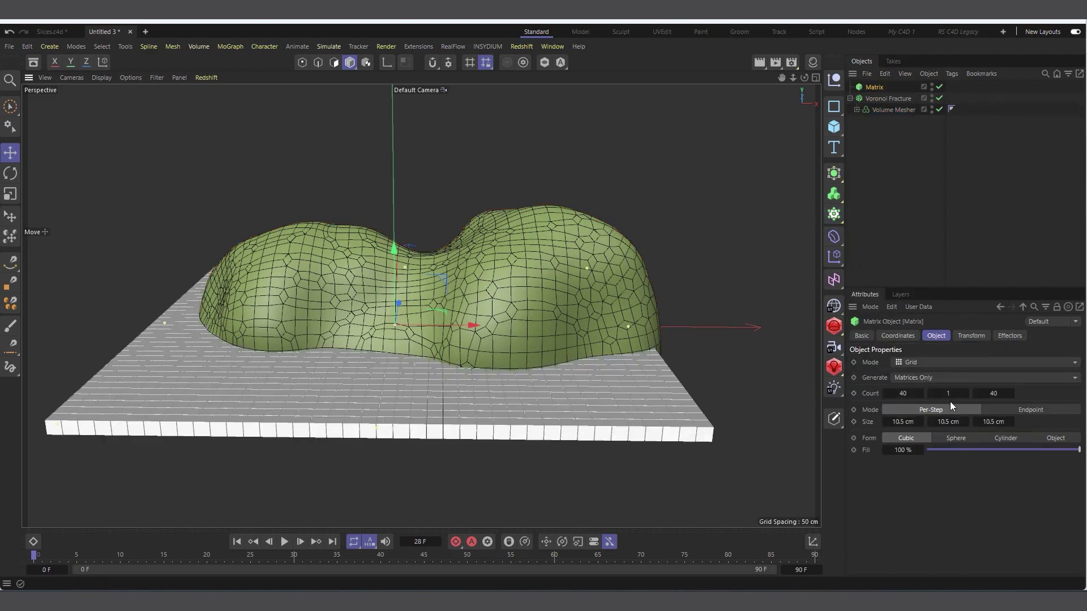
click(903, 393)
text(1)
click(1002, 398)
text(1)
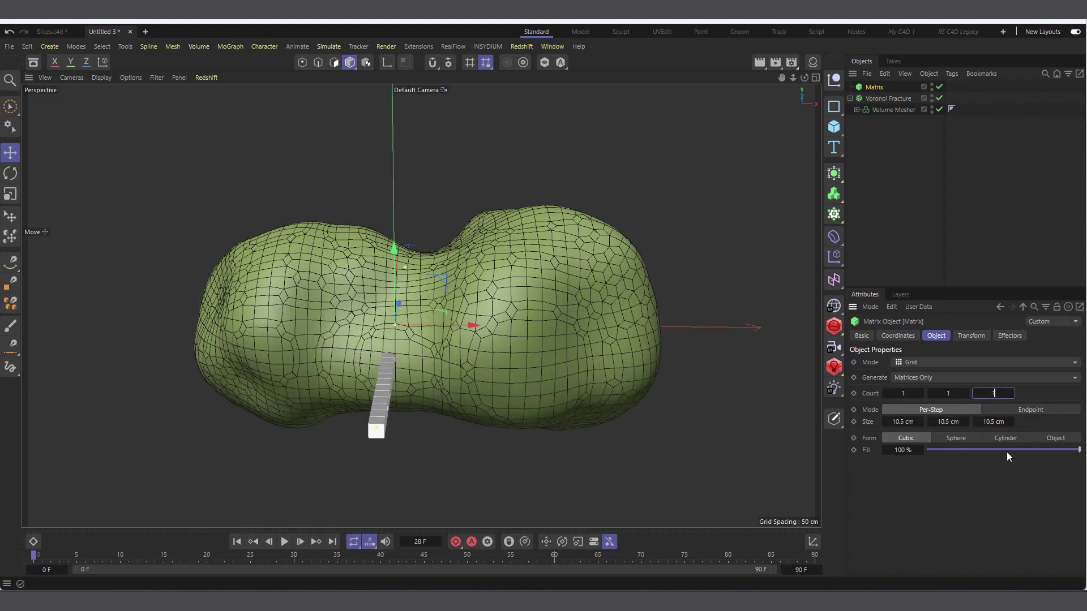
key(Return)
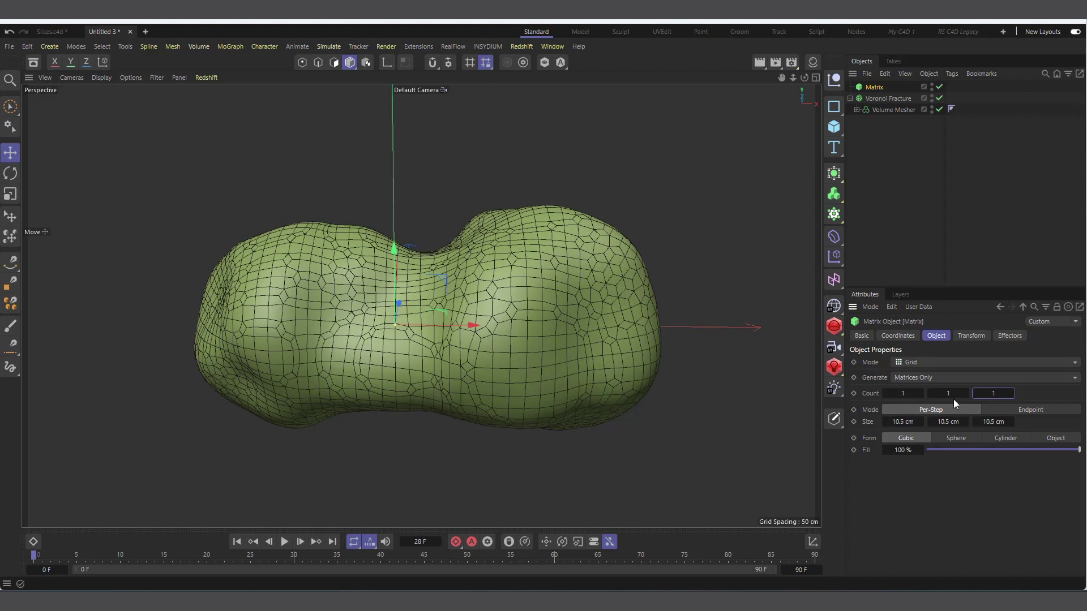
click(950, 393)
text(80)
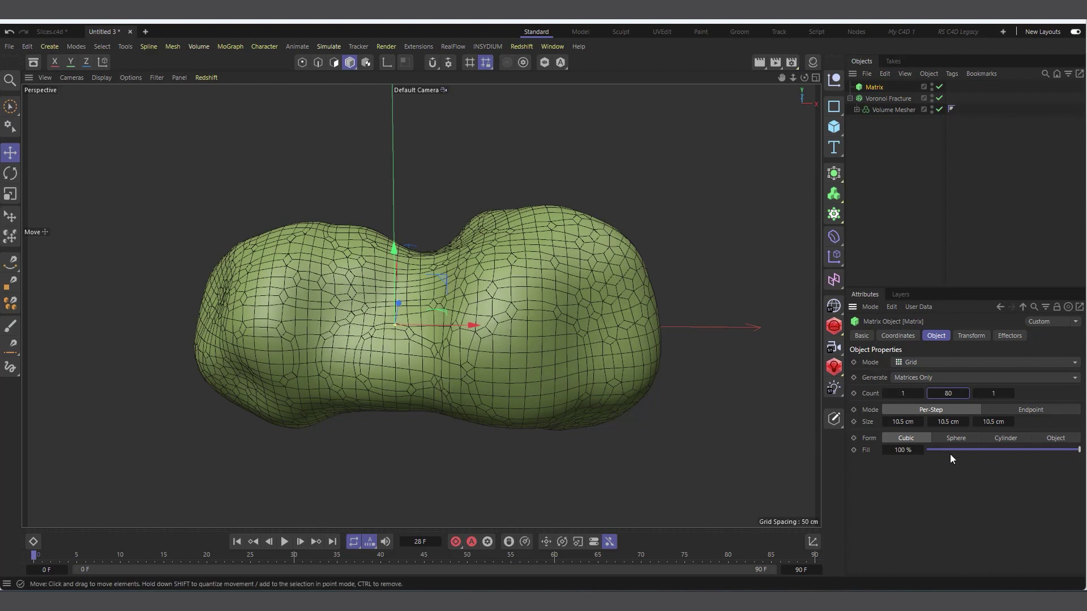
key(Return)
scroll(407, 188, down, 2)
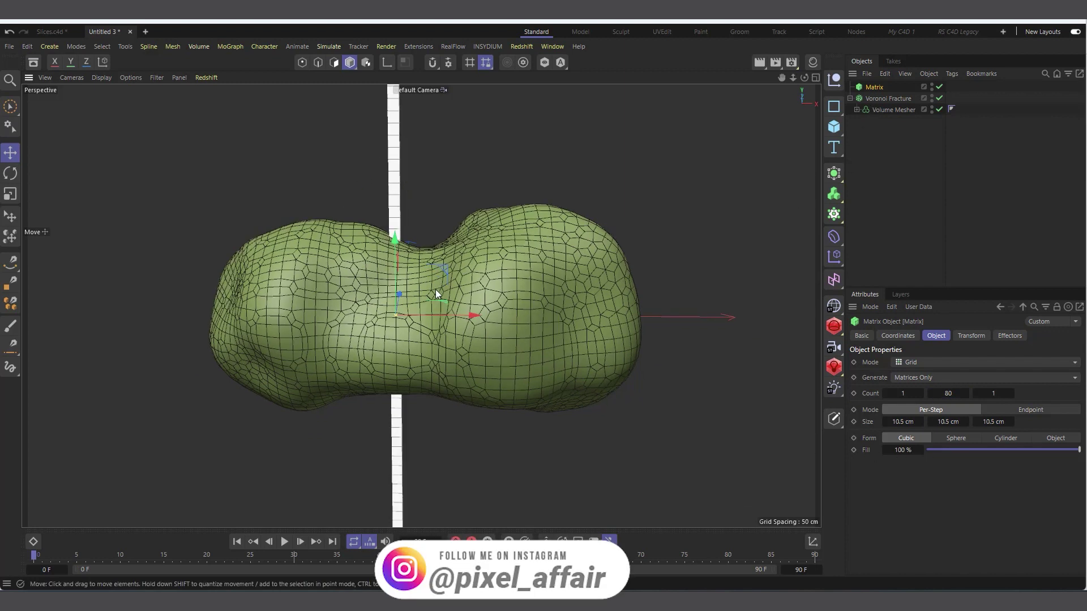
Reduce the Matrix grid's Y size to 3 cm per step.
double_click(946, 422)
text(-0.5)
key(Return)
text(3.5)
key(Return)
double_click(947, 422)
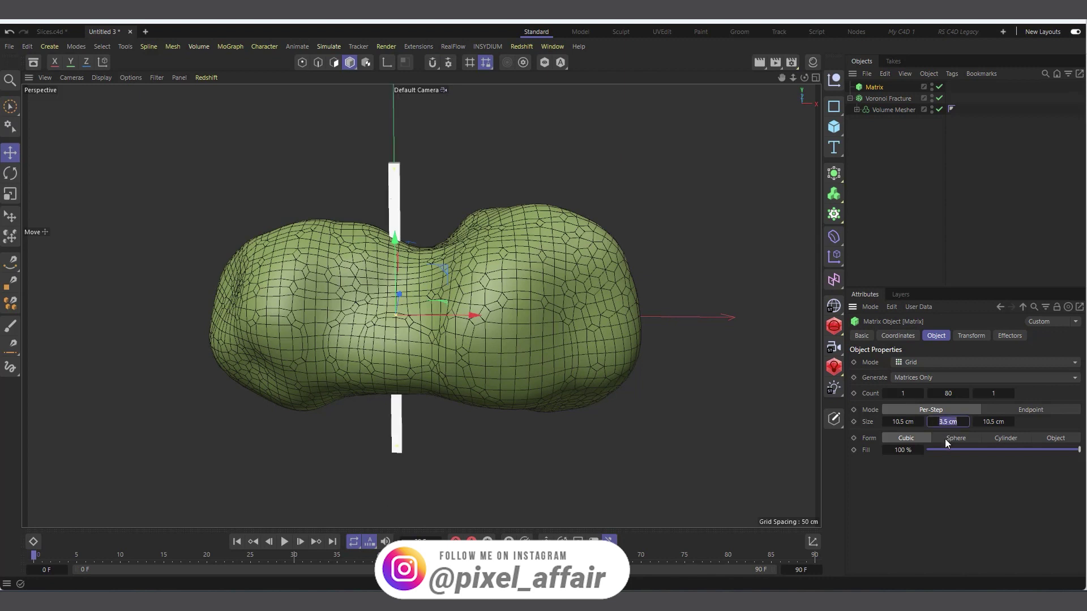
text(3)
key(Return)
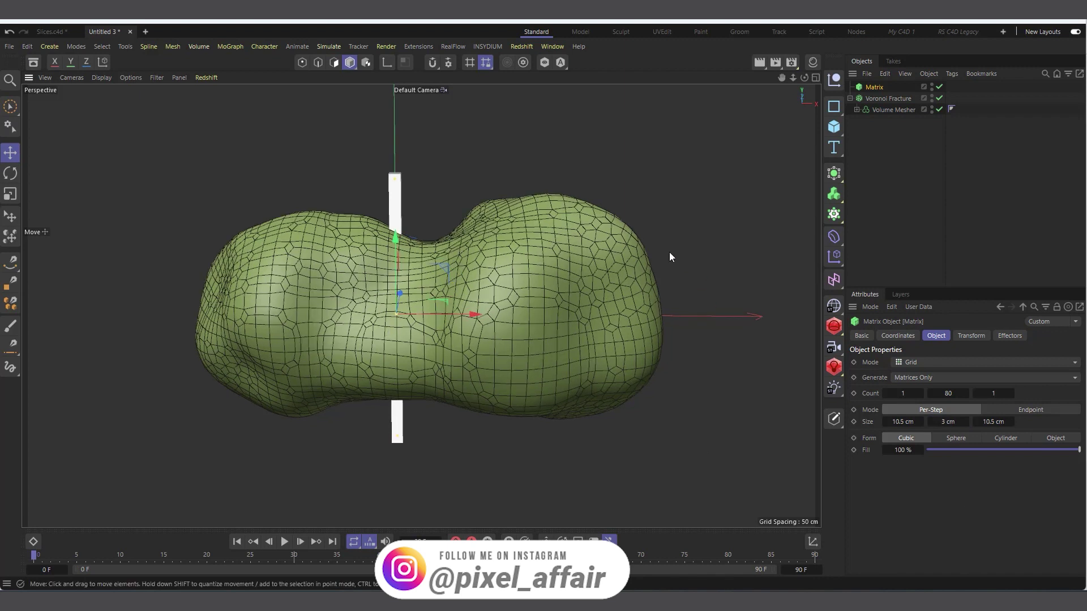
Add the Matrix as the Voronoi Fracture's source and play the animation to check the horizontal slices.
click(888, 99)
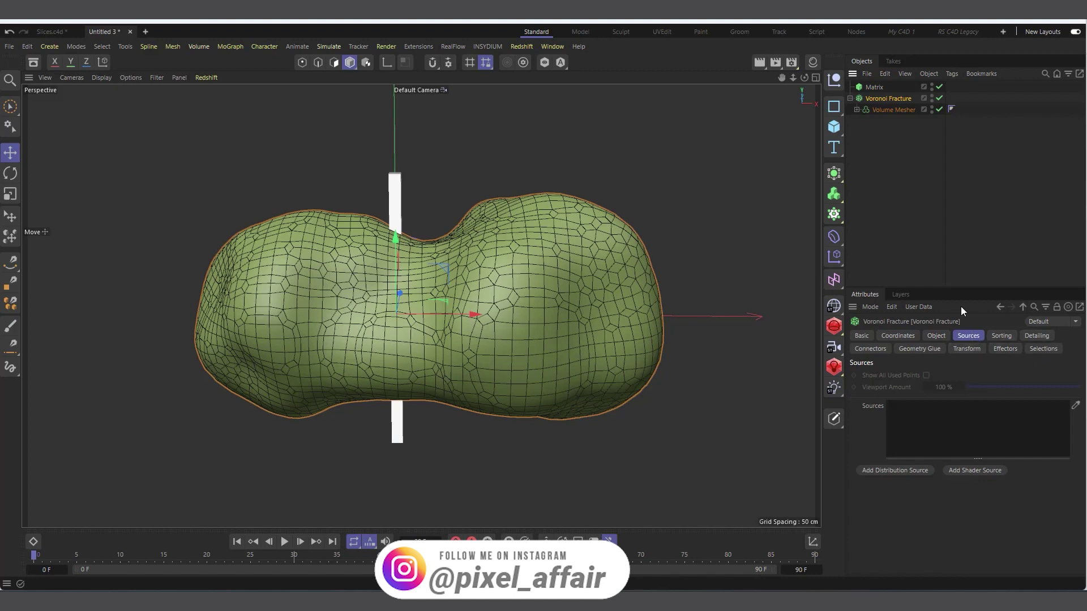
drag(994, 441, 990, 436)
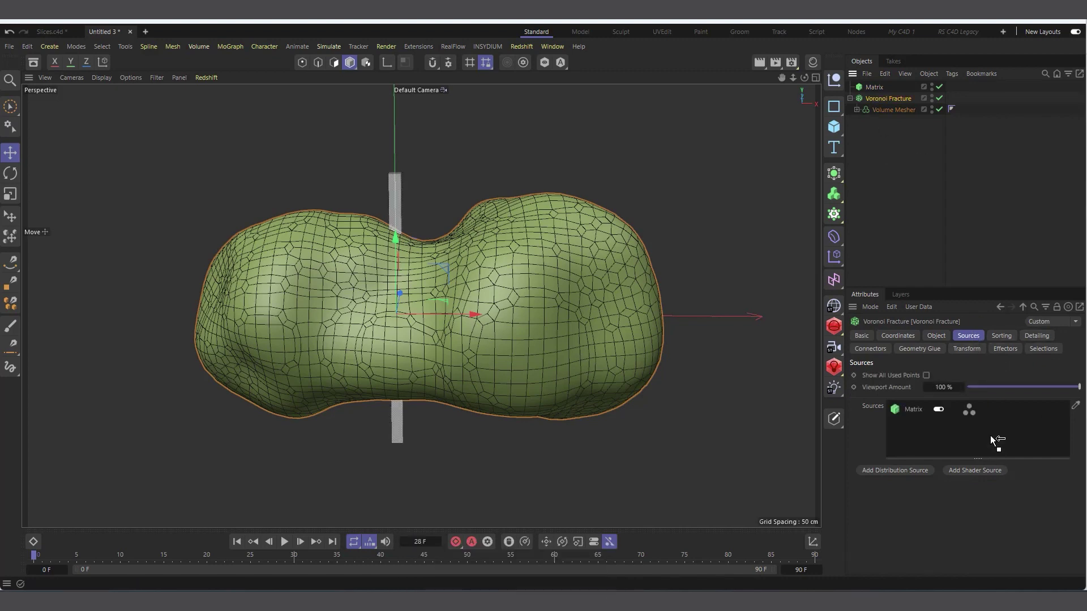
scroll(452, 302, up, 3)
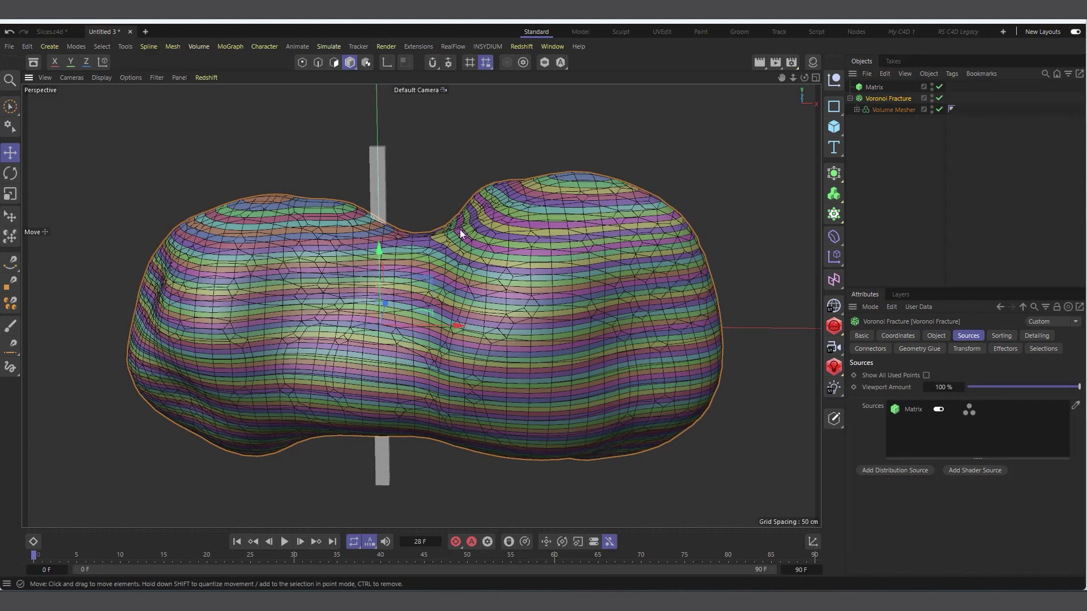
click(285, 542)
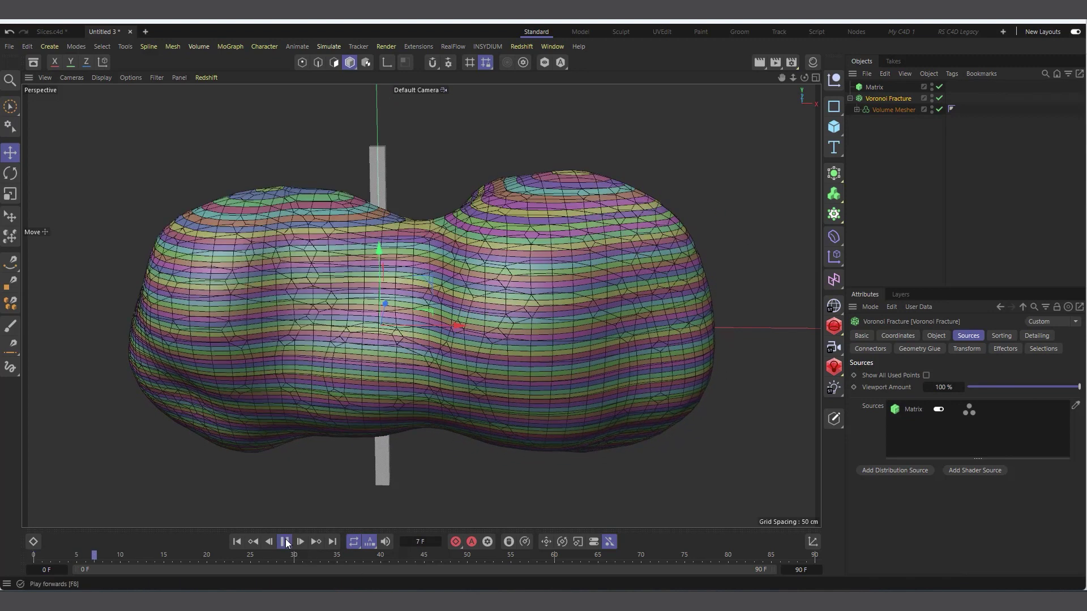
key(F8)
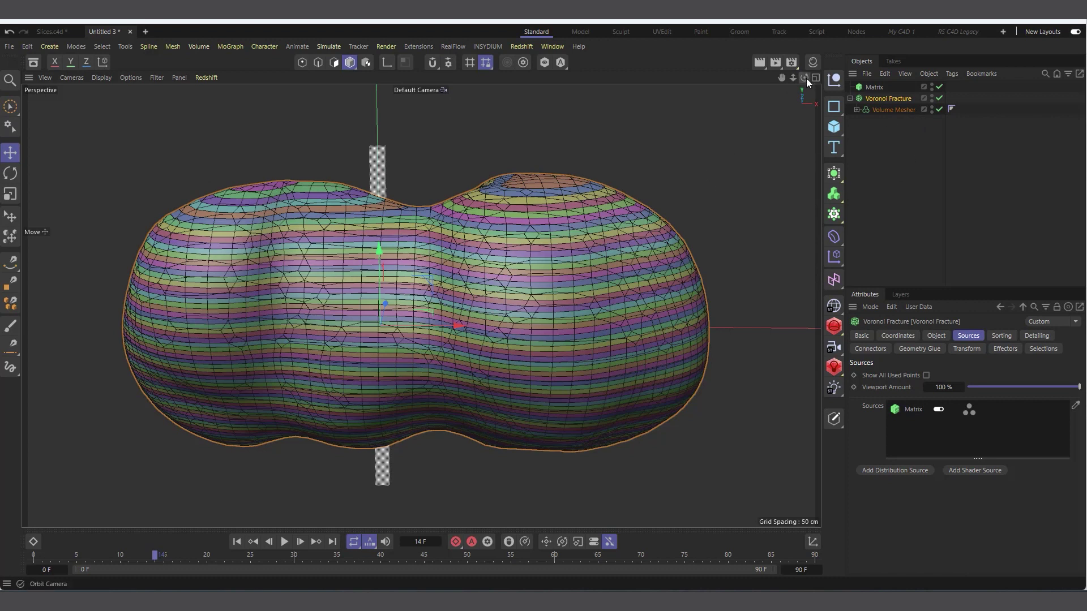
Set the Matrix's Y count to 50 and its Y size to 5 cm for thicker slices.
click(876, 87)
double_click(949, 394)
text(50)
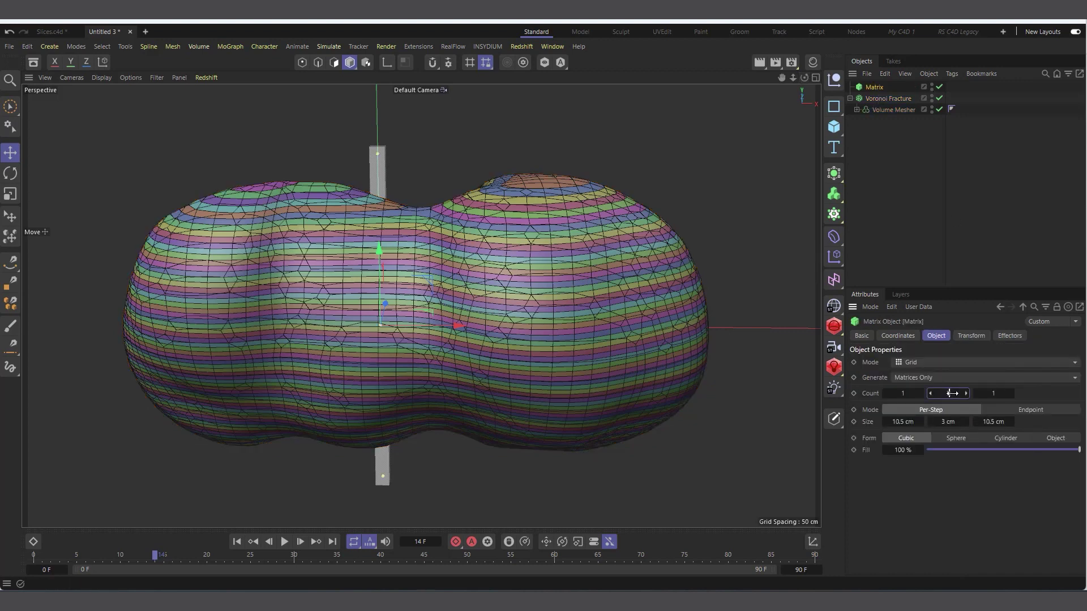
key(Return)
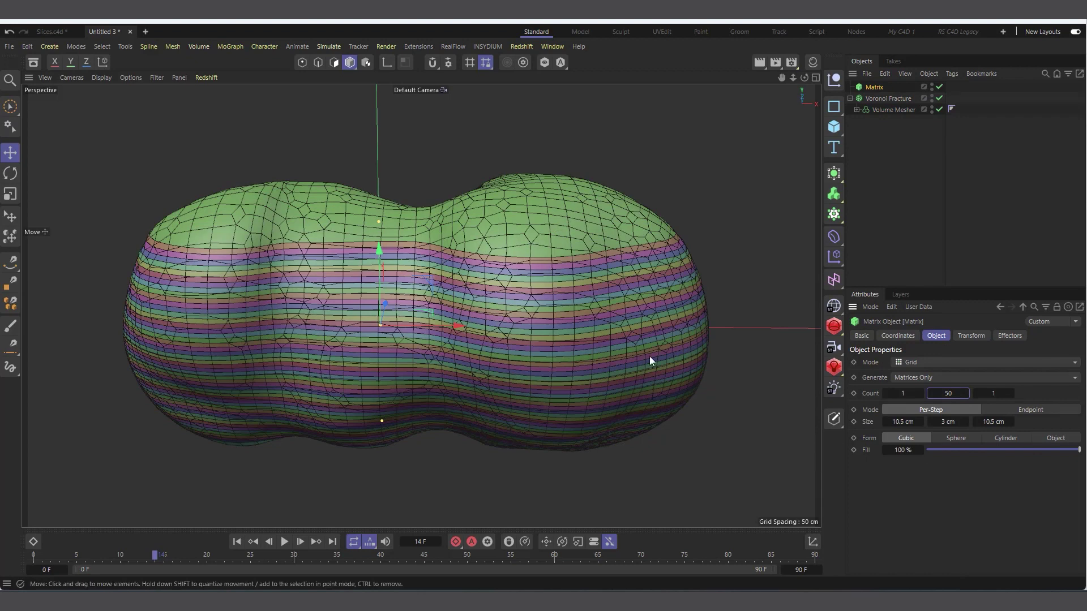
double_click(947, 422)
text(5)
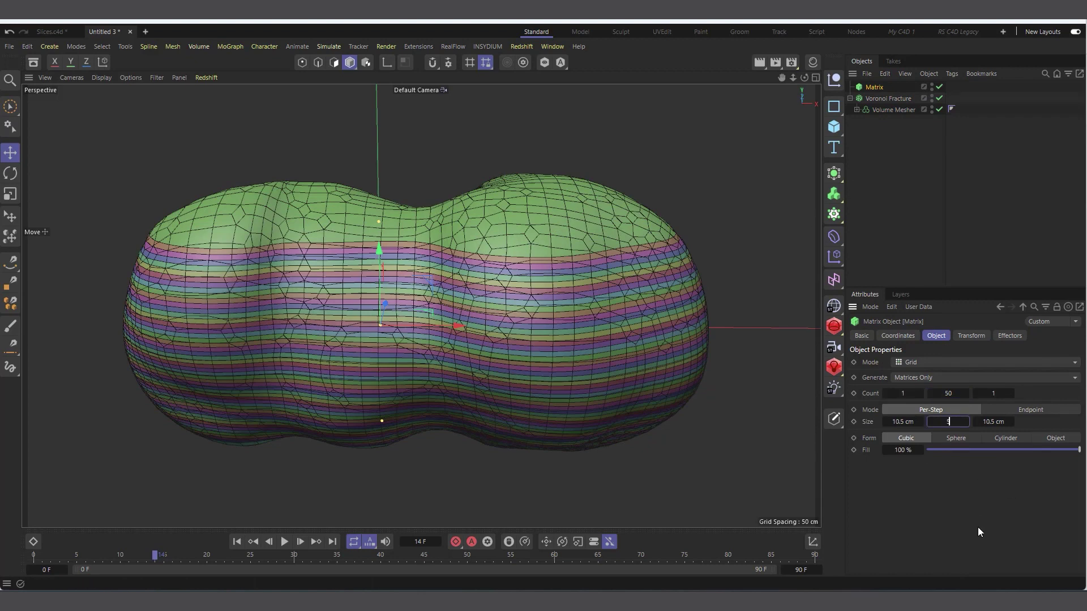
key(Return)
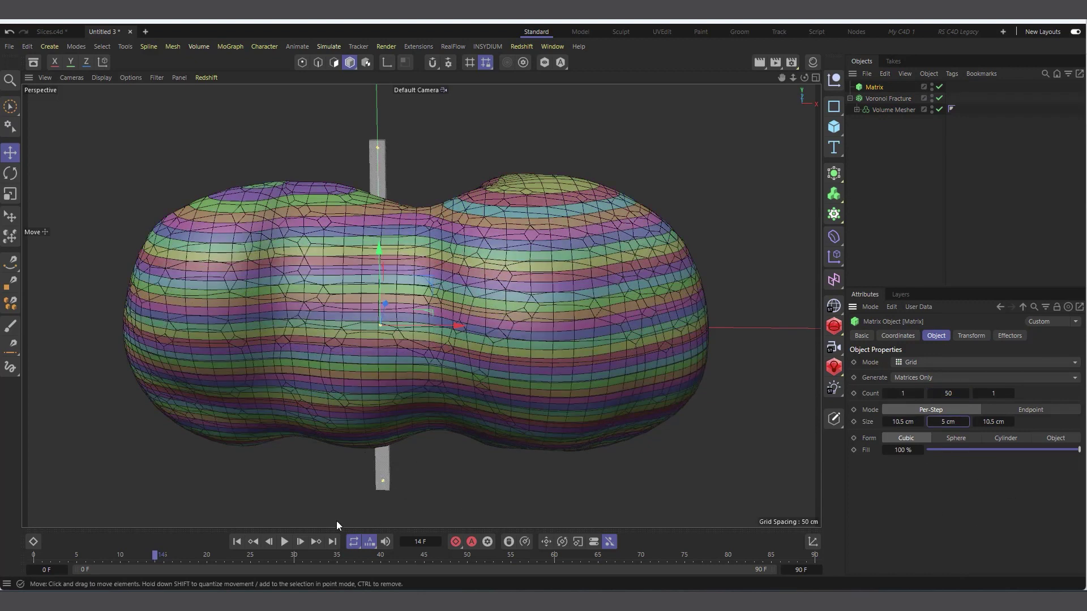
Play the animation to check how the thicker slices follow the moving mesh.
click(253, 542)
click(284, 542)
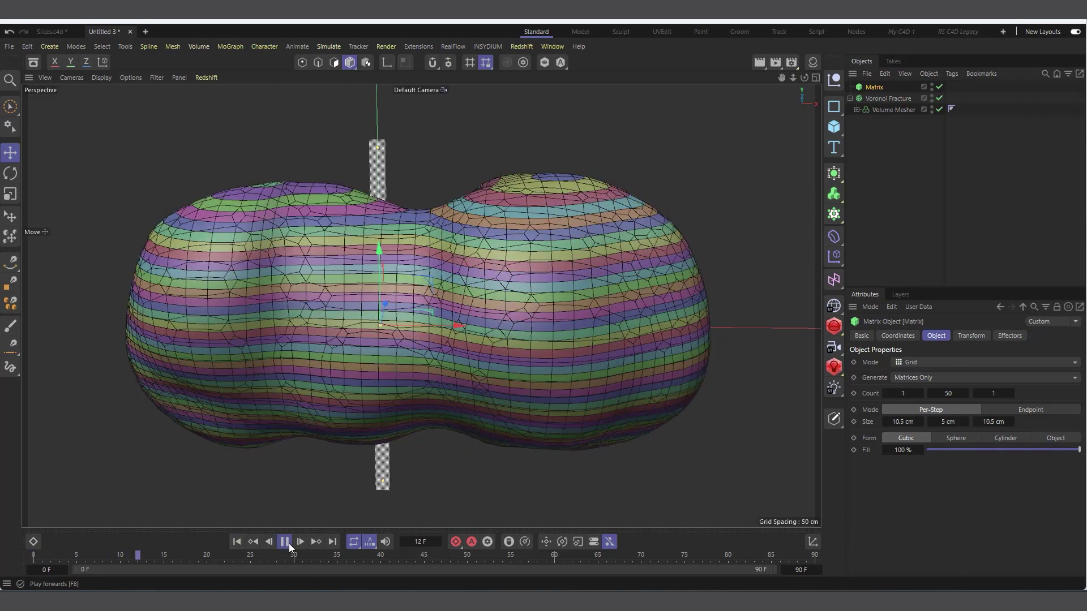
click(288, 542)
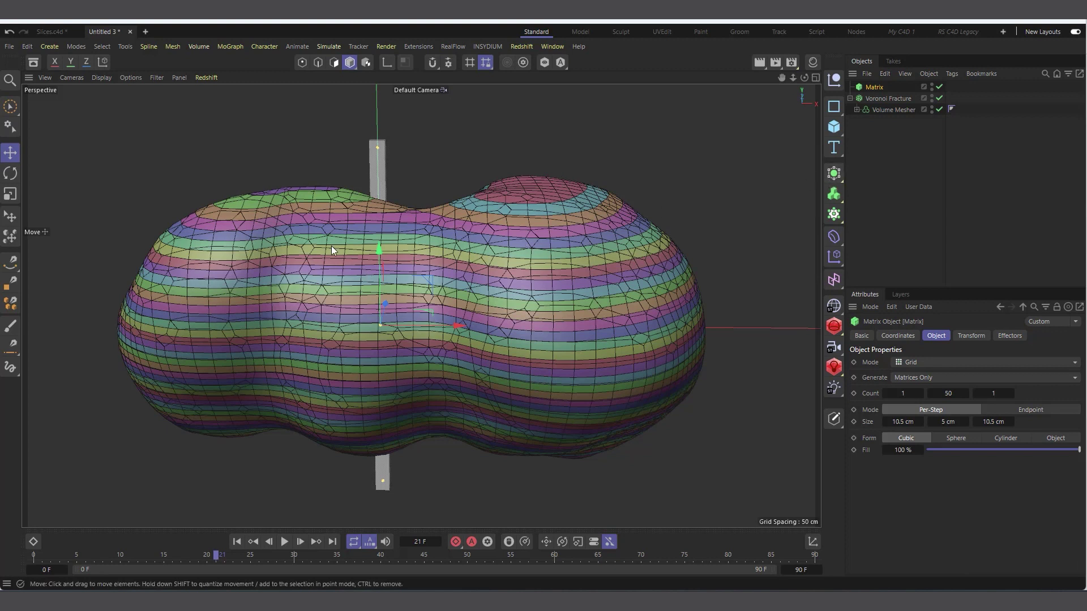
Select the Voronoi Fracture and switch the viewport display to Gouraud Shading without lines.
click(886, 98)
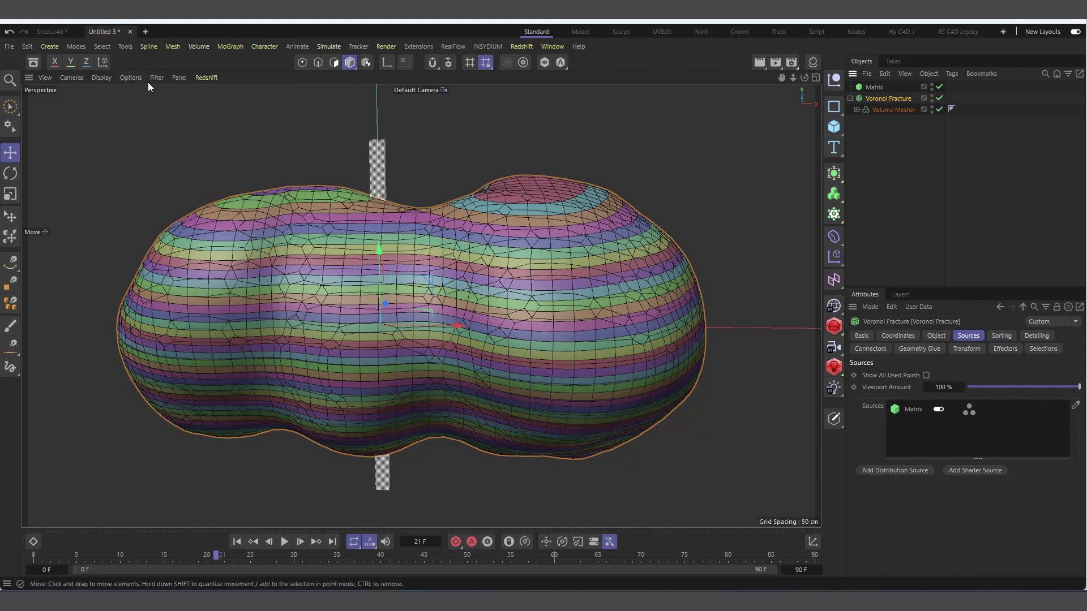
click(131, 78)
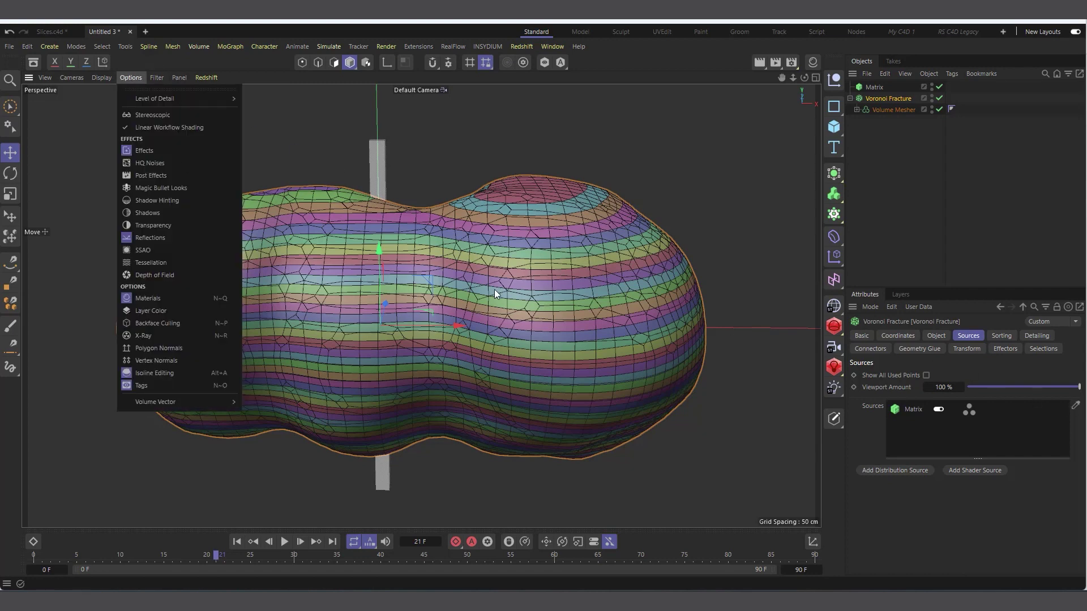
mouse_move(92, 79)
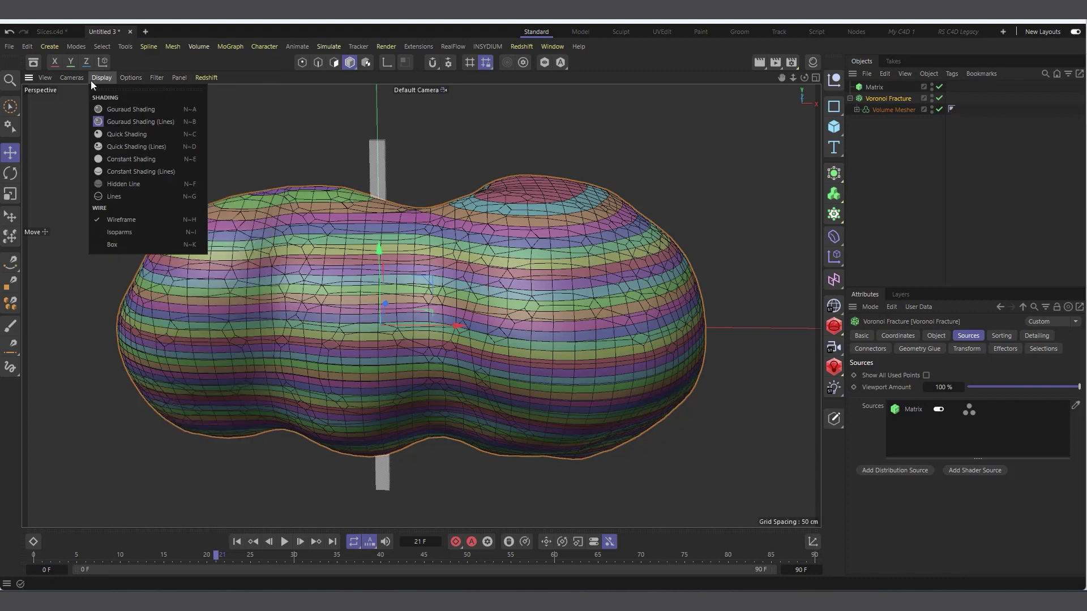
click(120, 107)
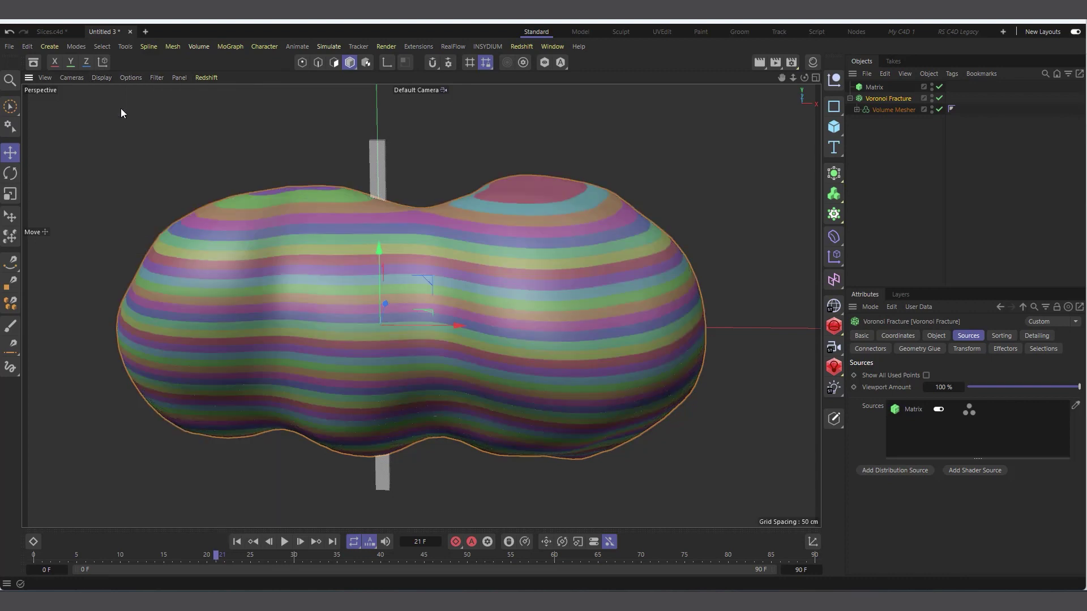
Turn off Colorize Fragments on the Voronoi Fracture and play the animation to check the plain surface.
click(937, 336)
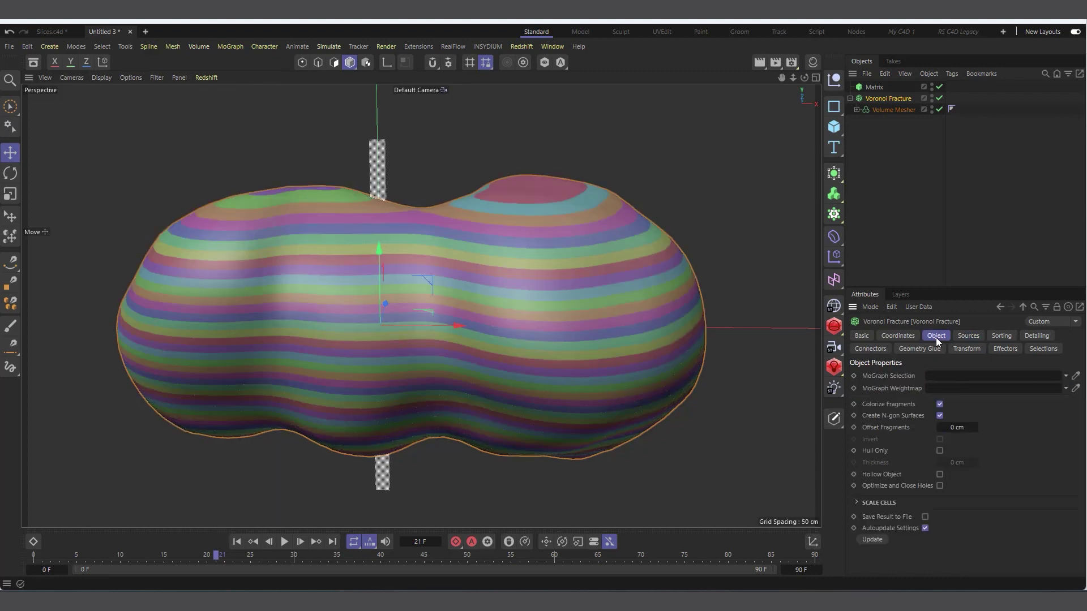
click(940, 404)
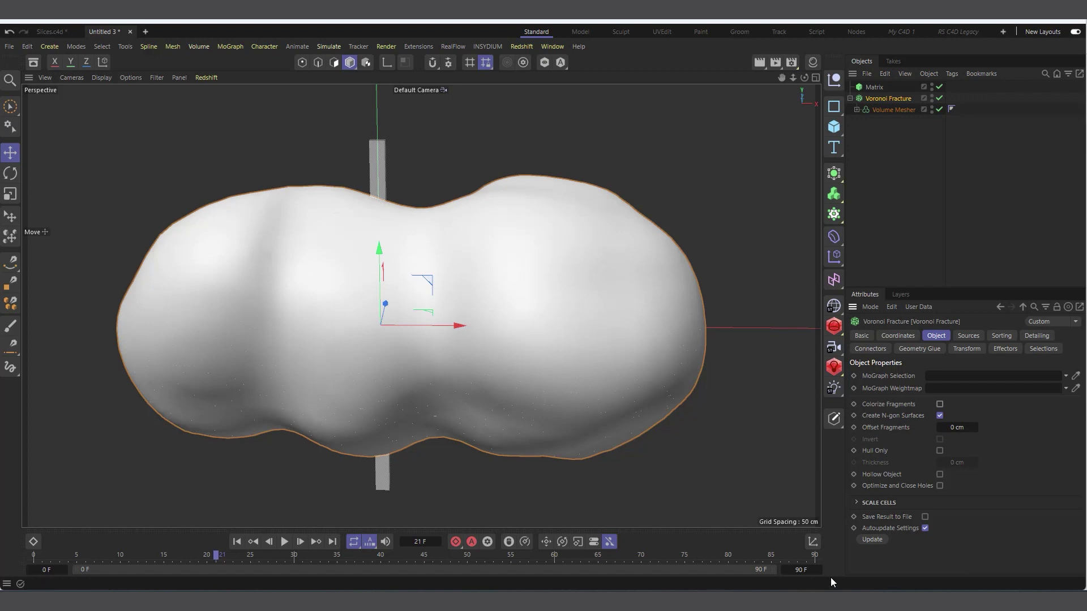
click(285, 542)
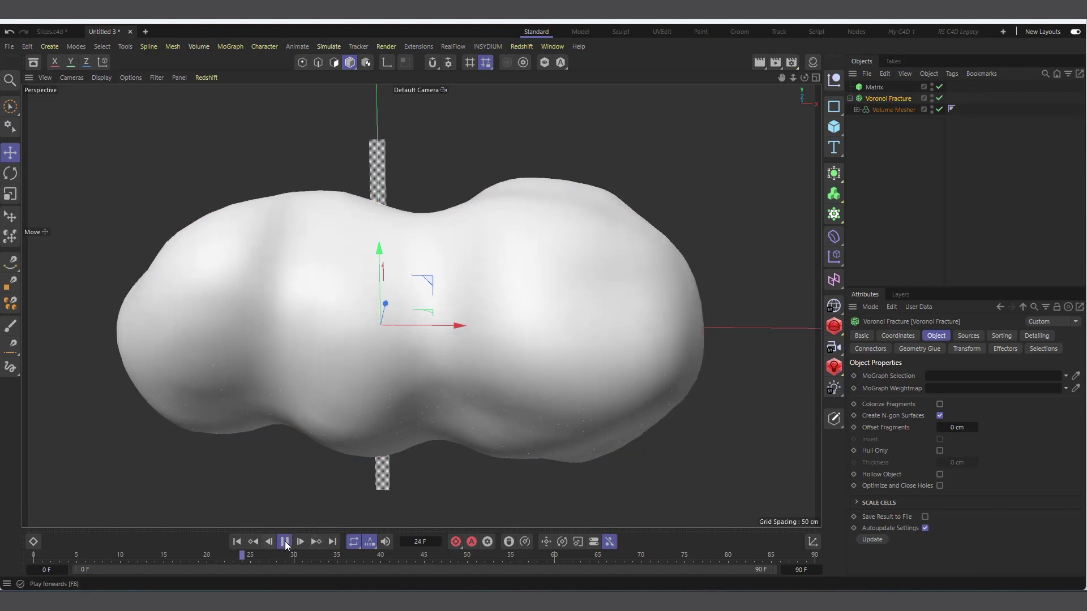
click(284, 542)
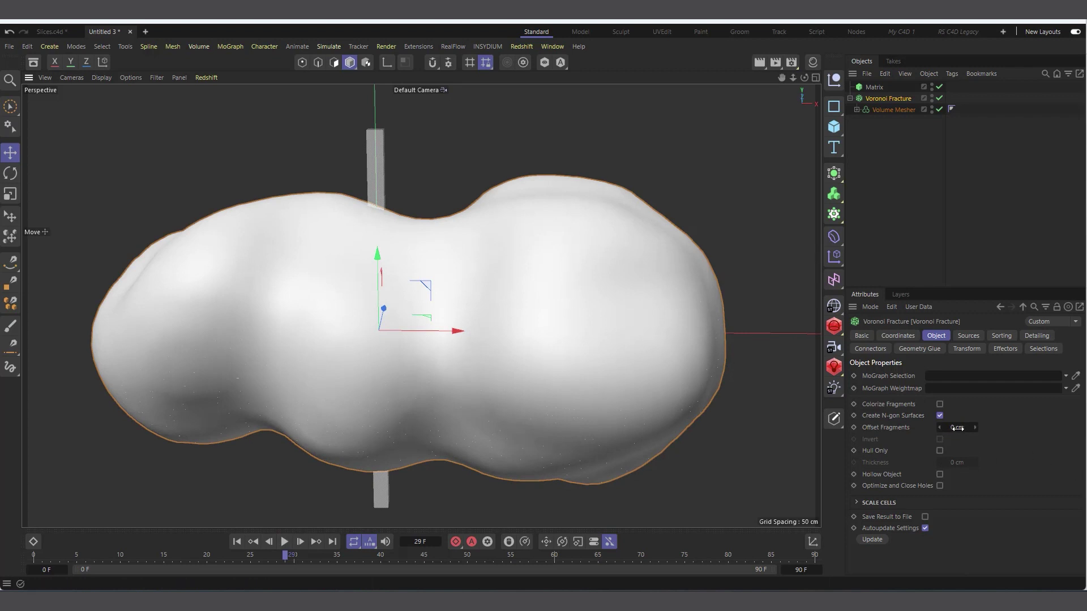
Set the Voronoi Fracture's Offset Fragments to 1 cm to open gaps between the slices.
drag(974, 427, 950, 428)
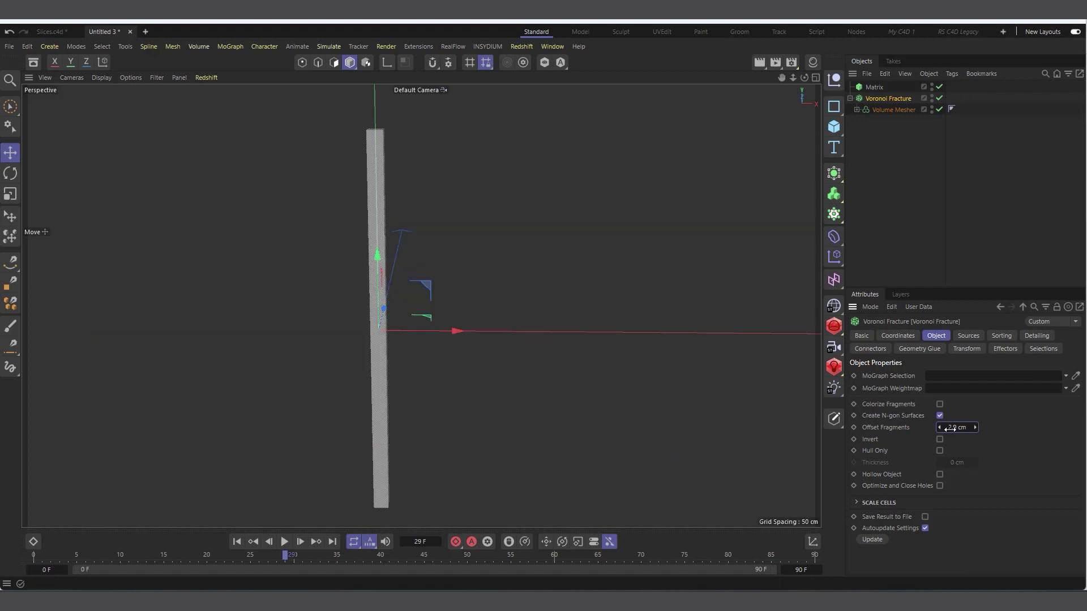
double_click(952, 428)
text(1)
key(Return)
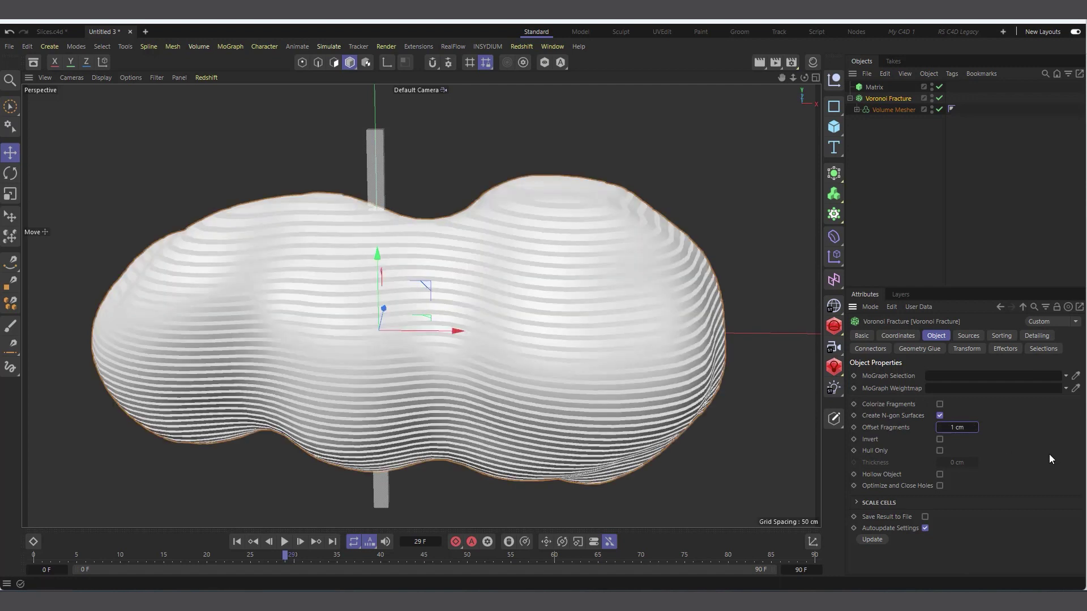
Examine the gaps between the slices up close and compare them with the finished Slices render in the Picture Viewer.
mouse_move(804, 77)
mouse_down()
mouse_move(793, 91)
mouse_move(806, 79)
mouse_move(812, 90)
mouse_up()
scroll(541, 292, up, 6)
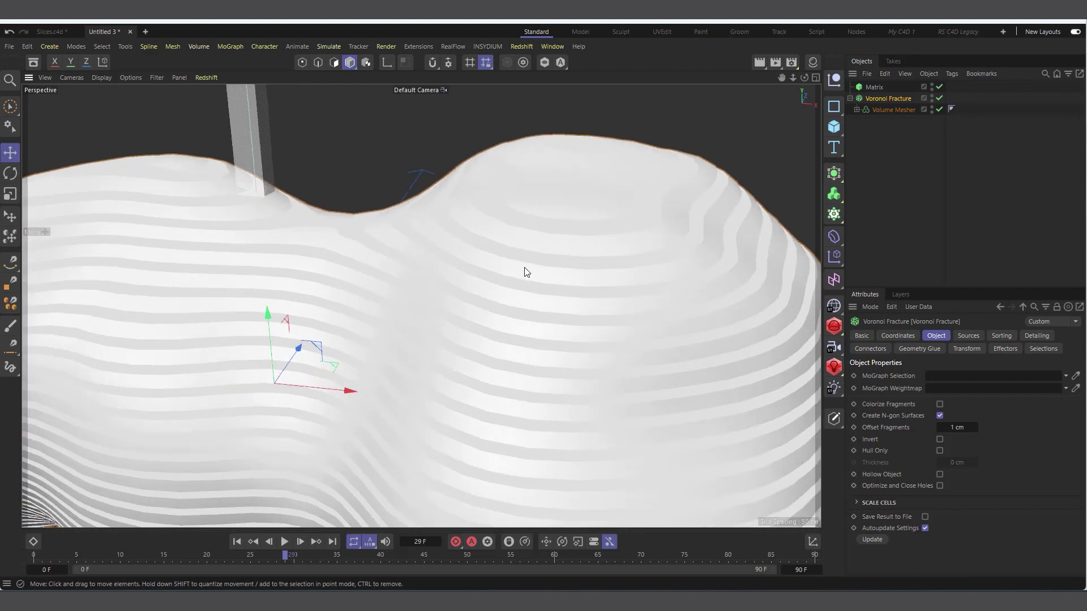
scroll(522, 264, down, 3)
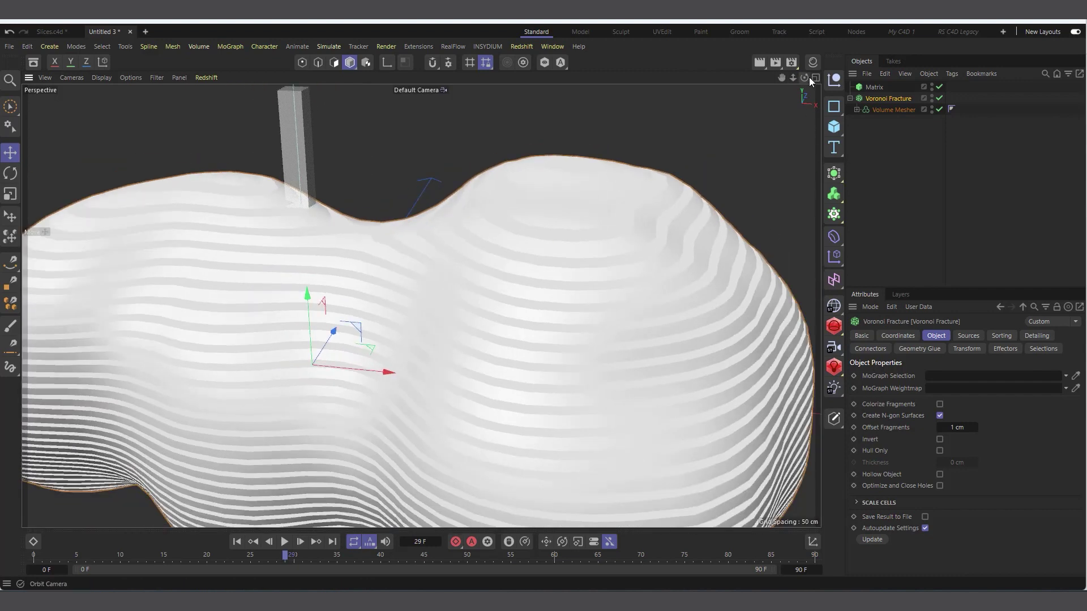
drag(810, 77, 793, 450)
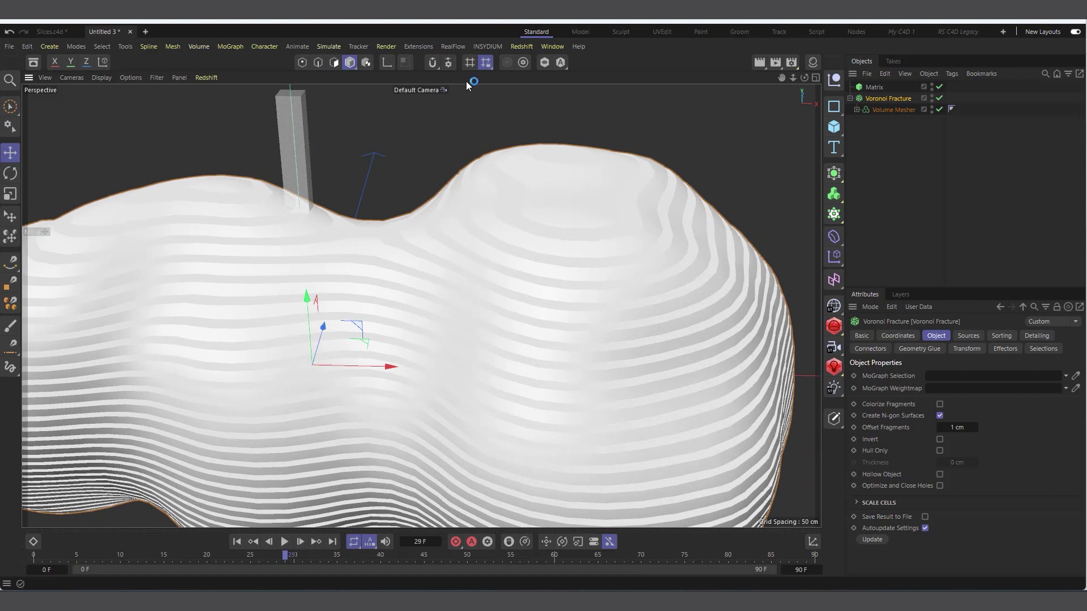
click(552, 47)
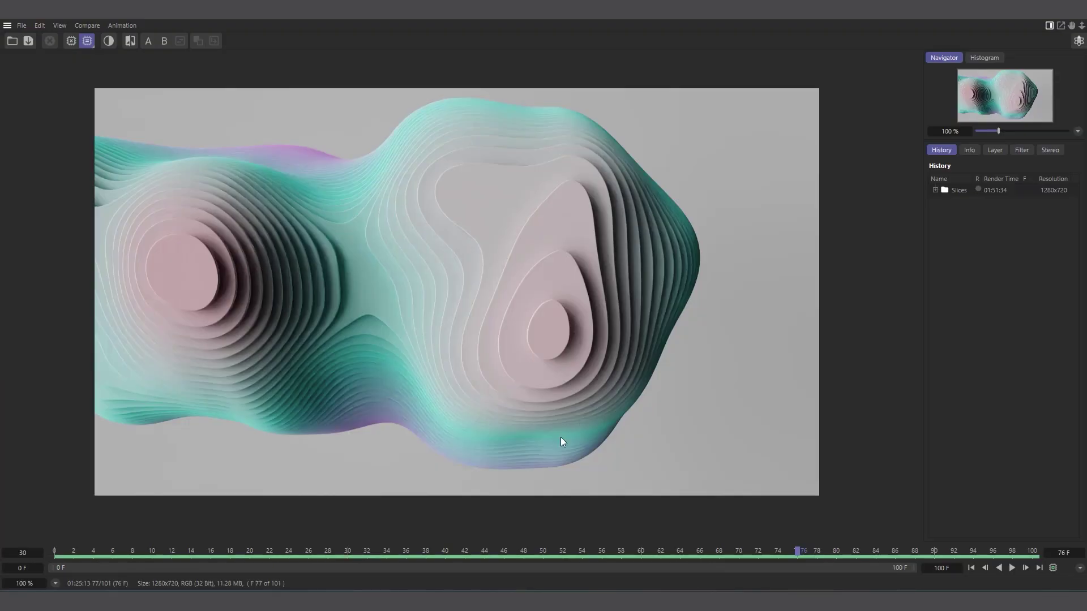
scroll(536, 303, up, 1)
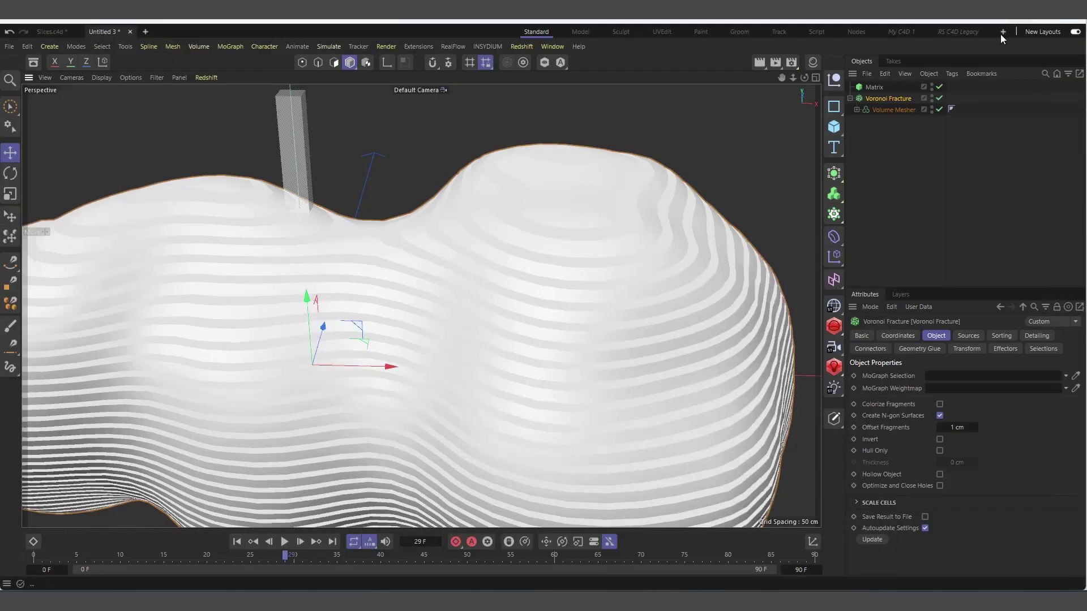
drag(804, 77, 769, 100)
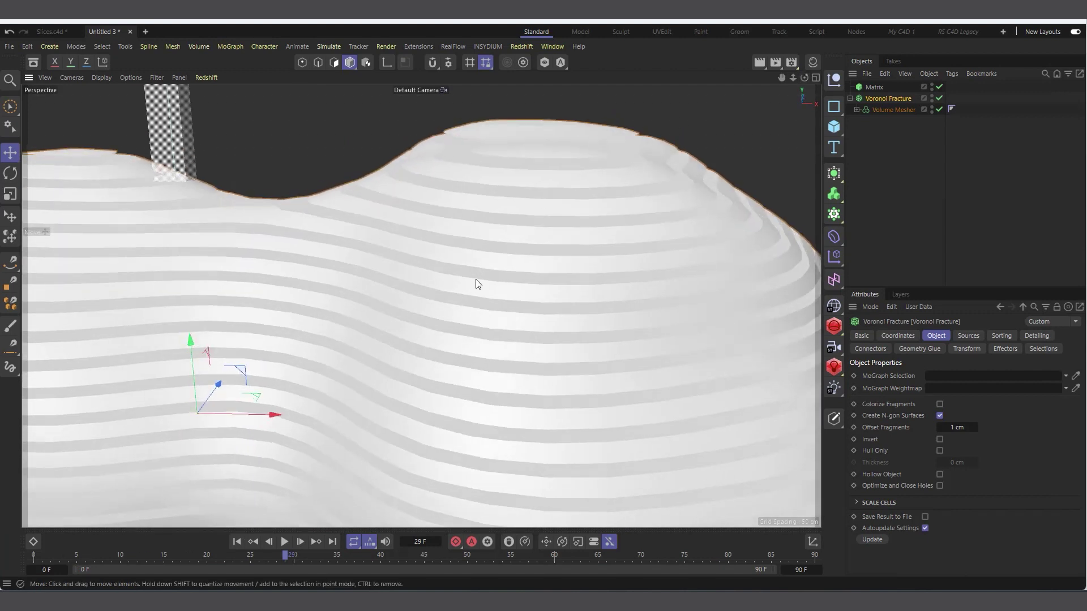
scroll(491, 193, down, 3)
scroll(481, 198, up, 4)
alt+drag(309, 260, 405, 310)
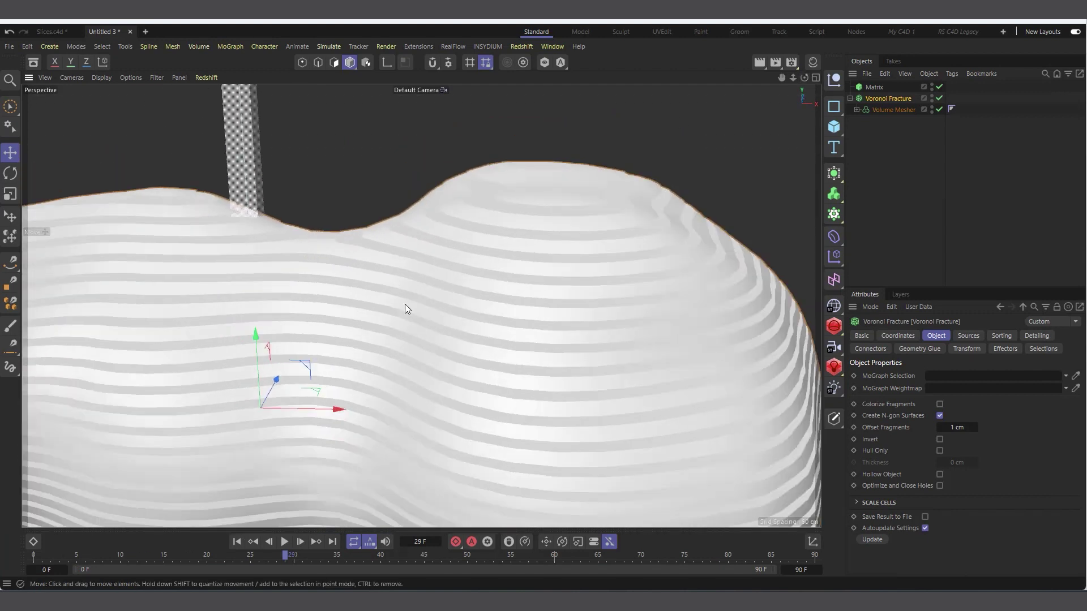
Switch the viewport display to Gouraud Shading (Lines) to show the wireframe of the slices.
click(102, 78)
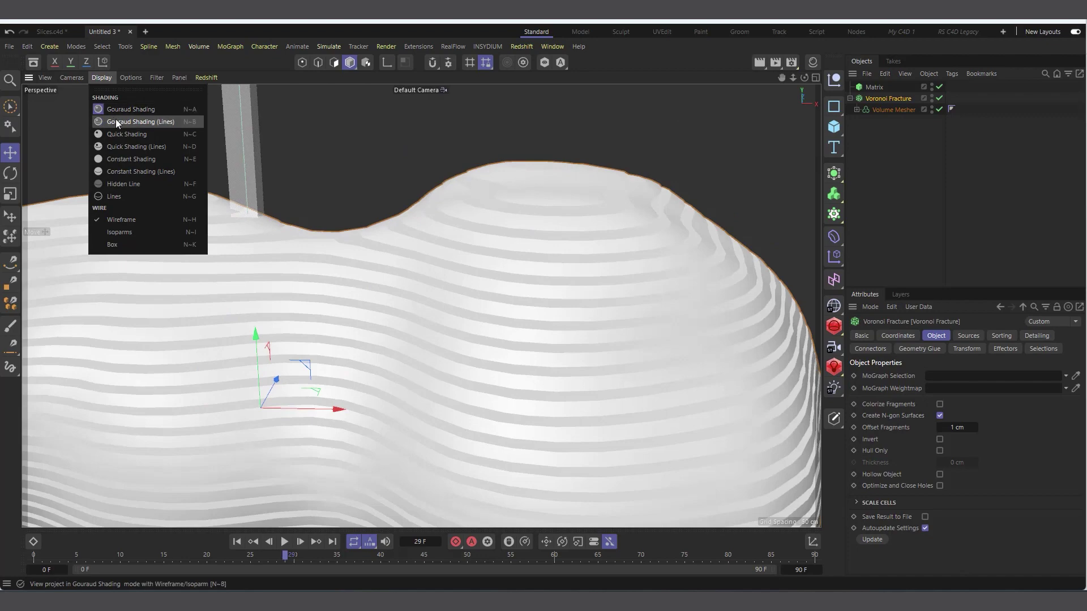
click(120, 121)
scroll(661, 237, up, 4)
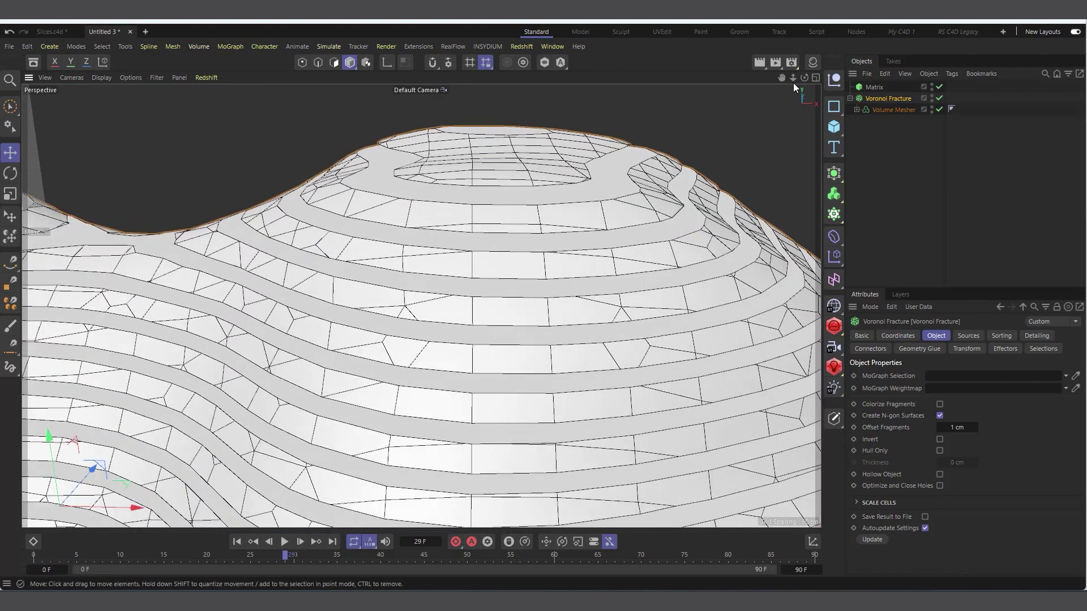
Examine the wireframe and spacing of the slices from different angles and distances.
drag(804, 78, 743, 93)
scroll(535, 270, down, 3)
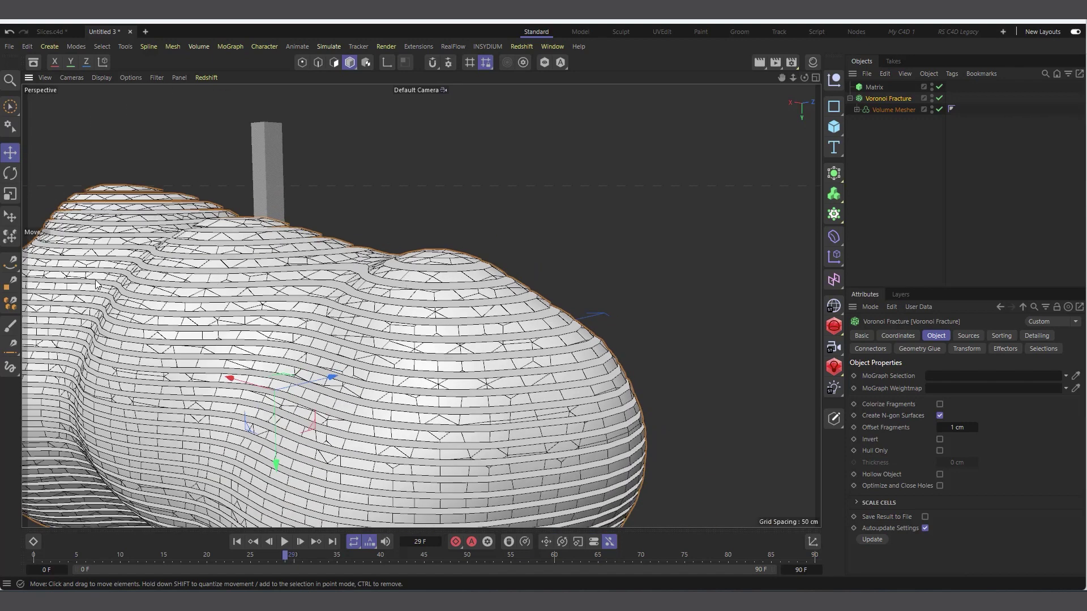
scroll(426, 303, up, 1)
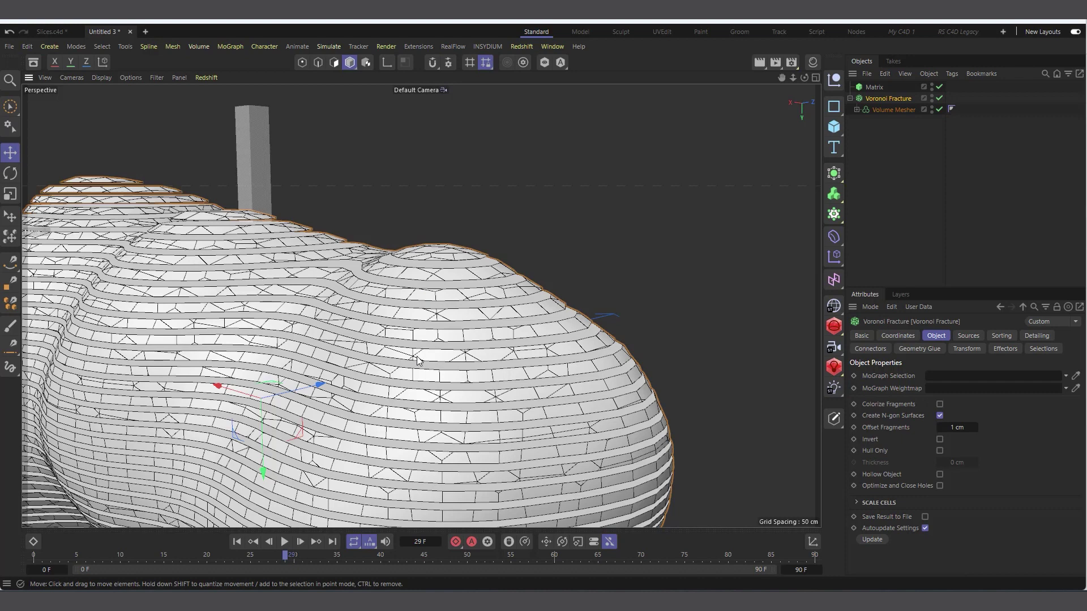
scroll(438, 342, up, 2)
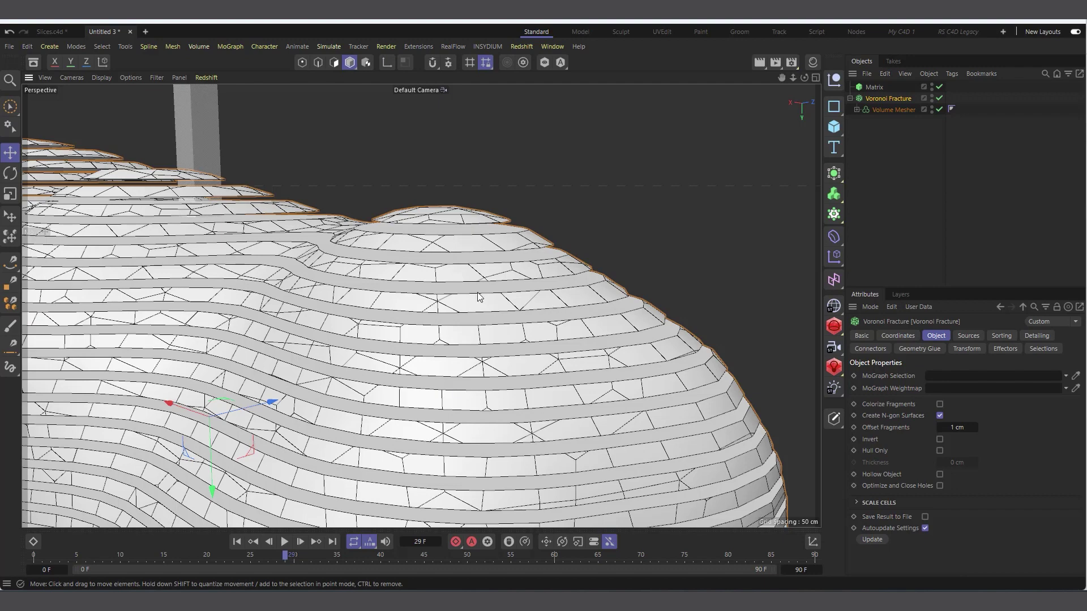
scroll(531, 333, down, 3)
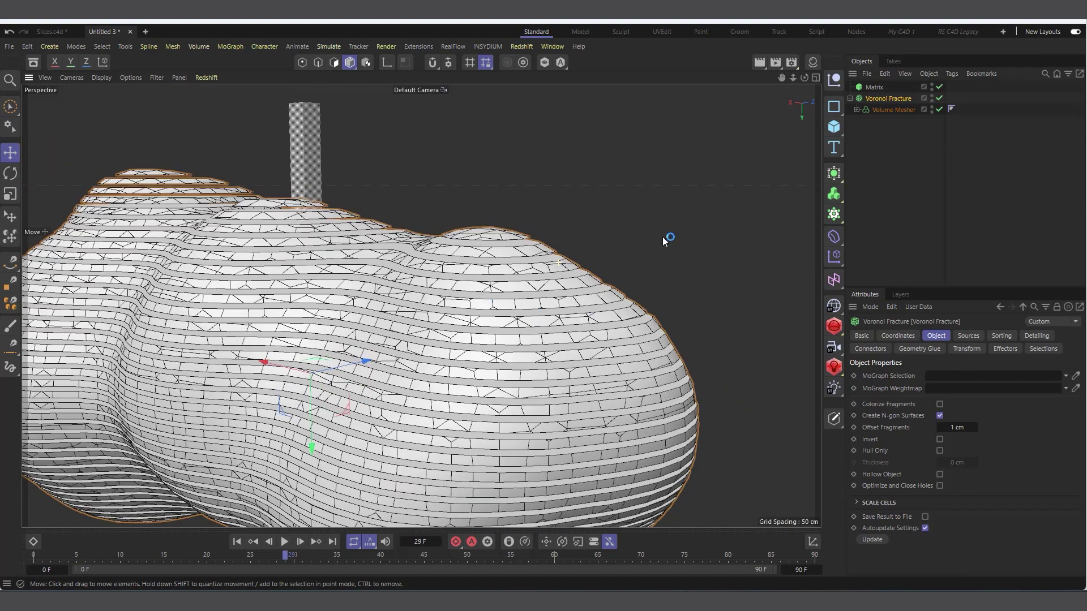
scroll(660, 232, down, 1)
drag(804, 77, 767, 120)
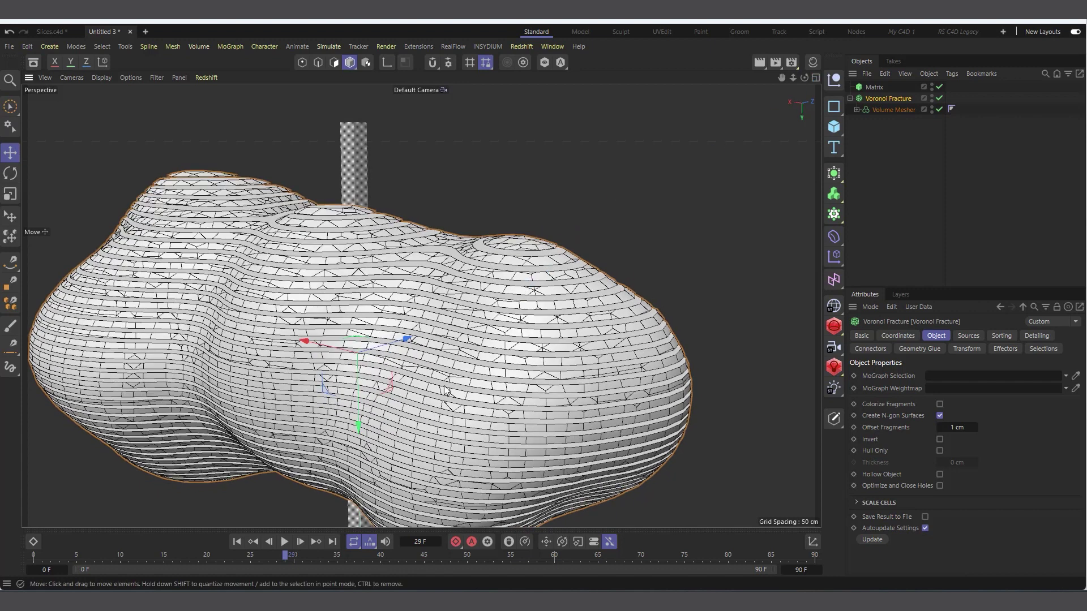
alt+drag(529, 292, 527, 290)
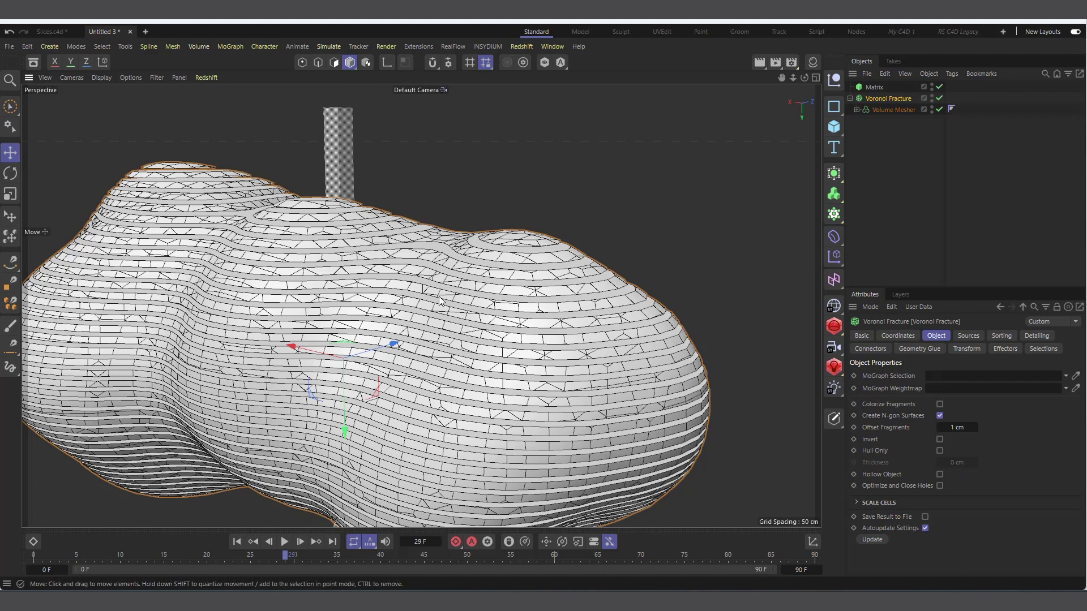
scroll(501, 254, up, 2)
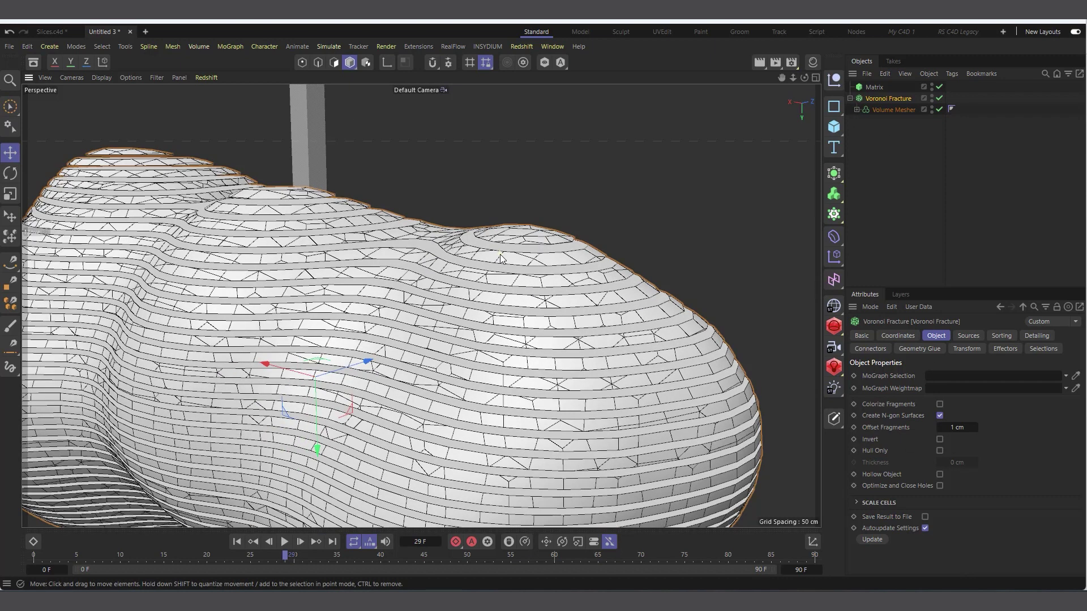
scroll(504, 260, up, 2)
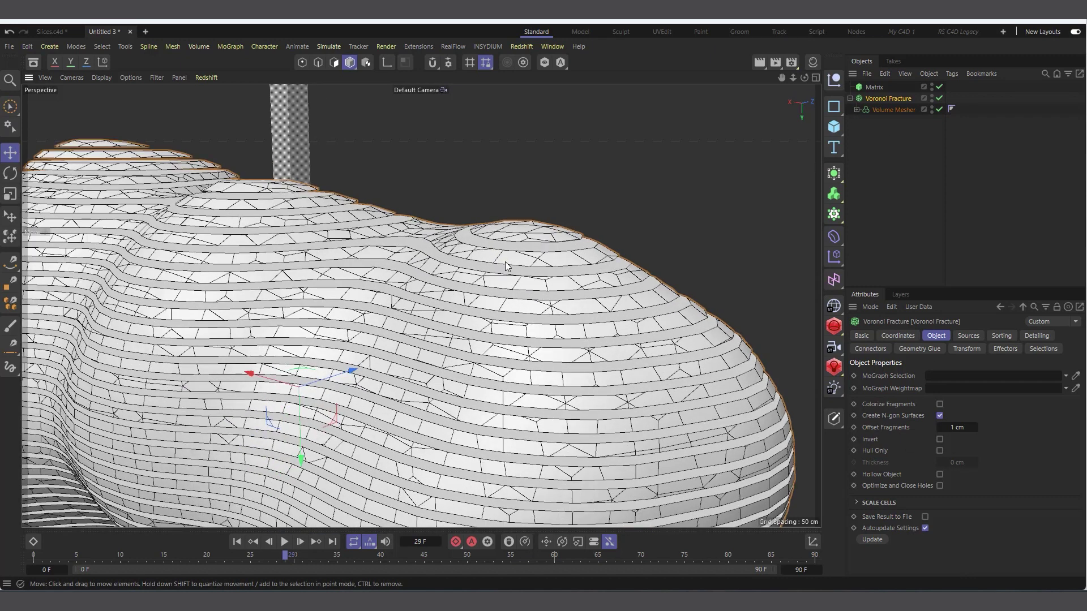
Set the Voronoi Fracture's Offset Fragments to 2 cm while looking closely at the slice edges.
click(956, 427)
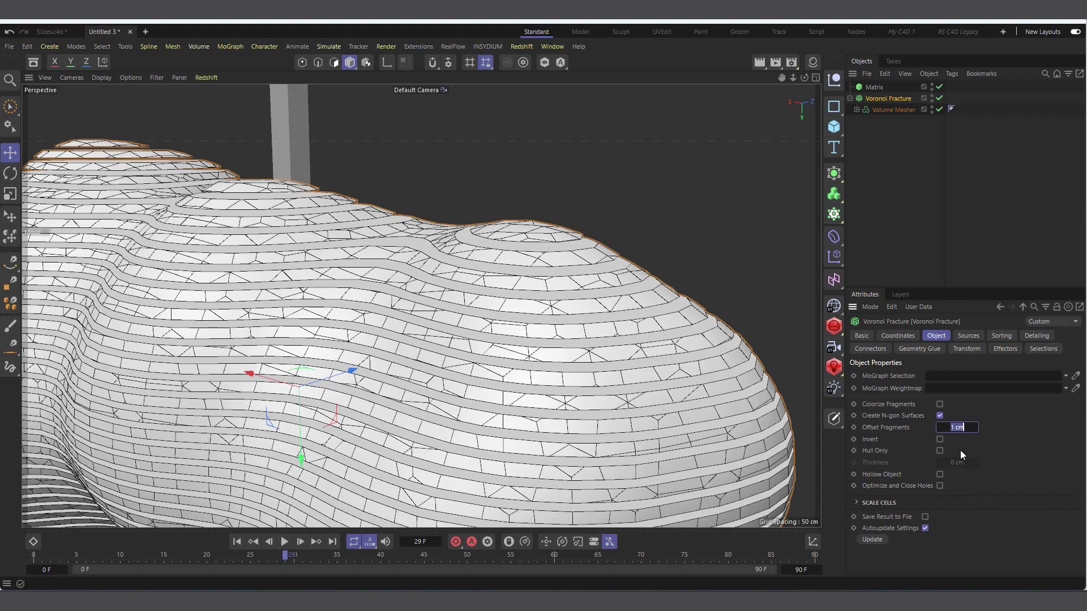
scroll(532, 254, up, 5)
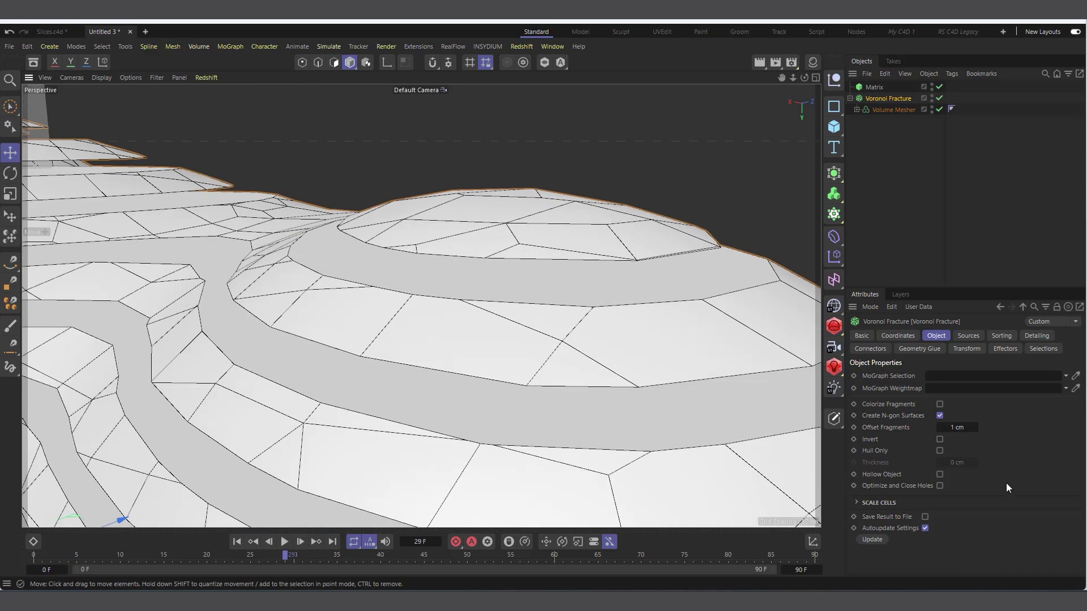
double_click(969, 428)
text(2)
key(Return)
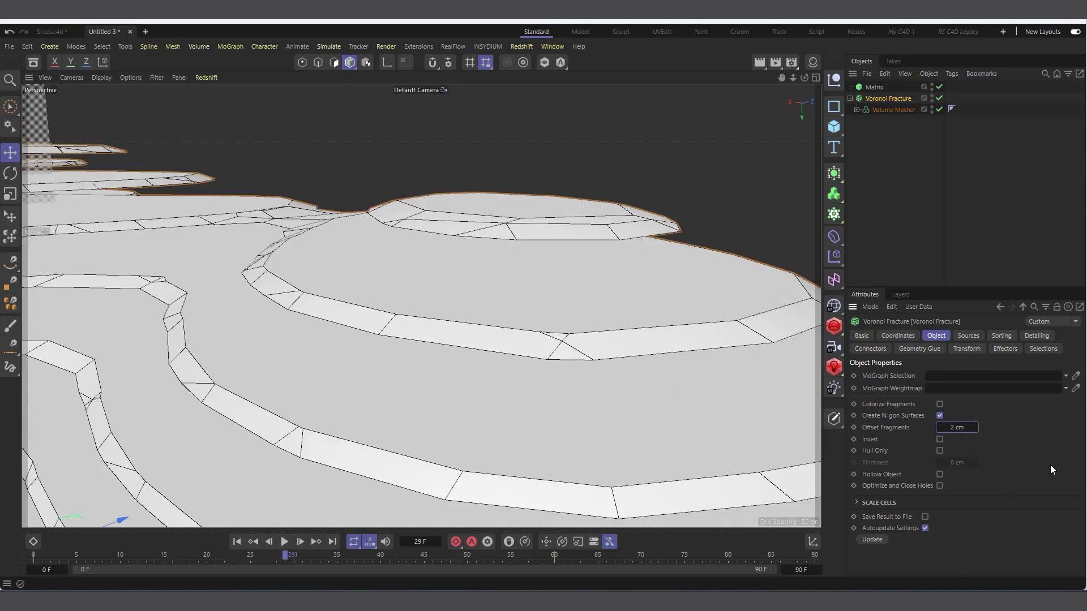
Try Offset Fragments at 3 cm, reduce it to 2.4 cm and inspect a thin slice edge up close.
key(ctrl+a)
text(3)
key(Return)
click(940, 428)
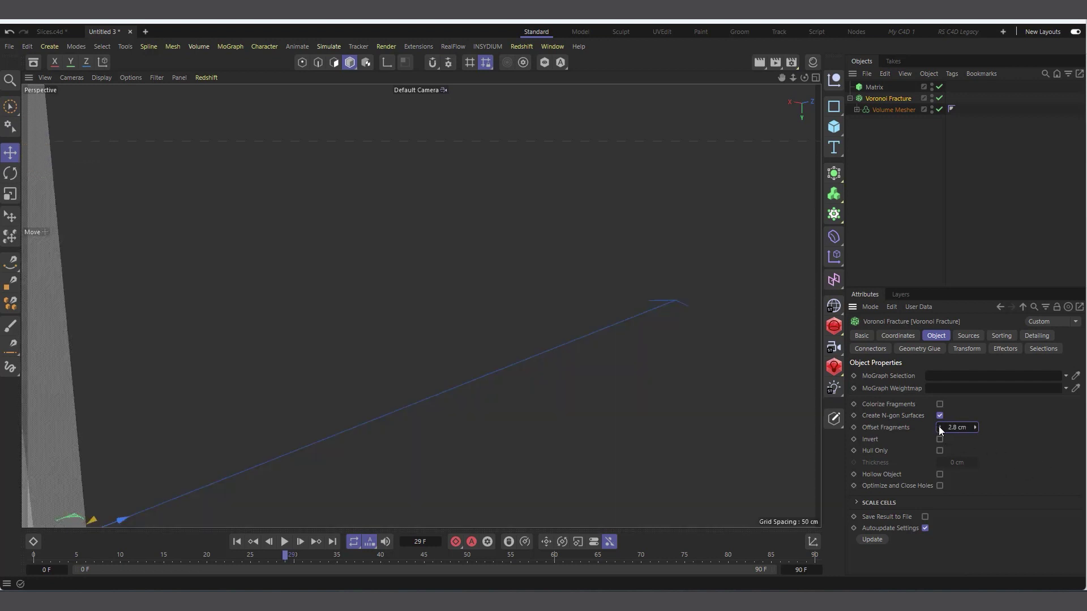
click(939, 428)
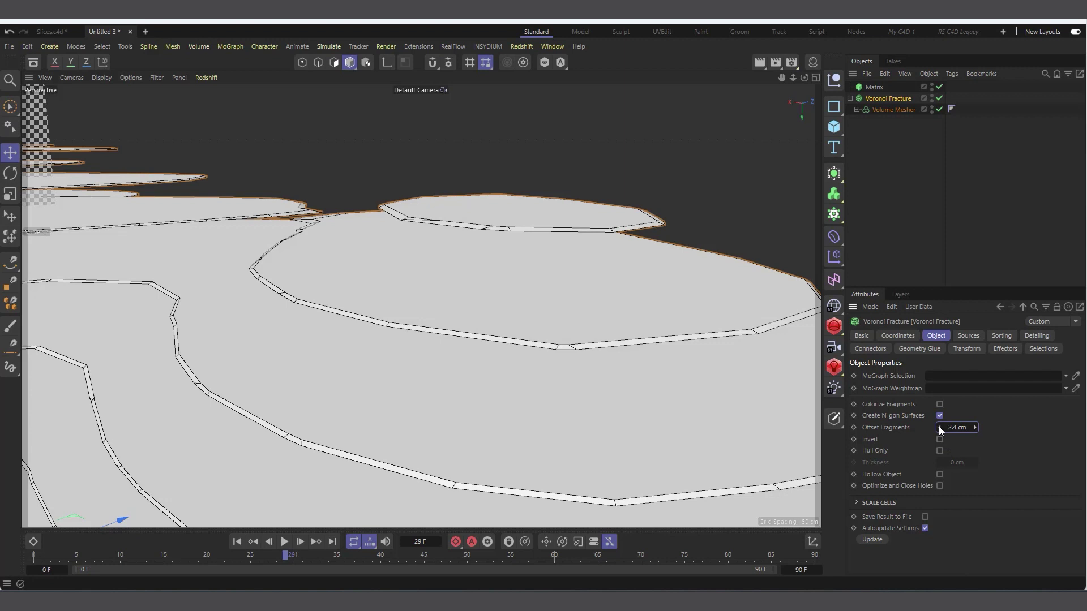
scroll(698, 345, up, 3)
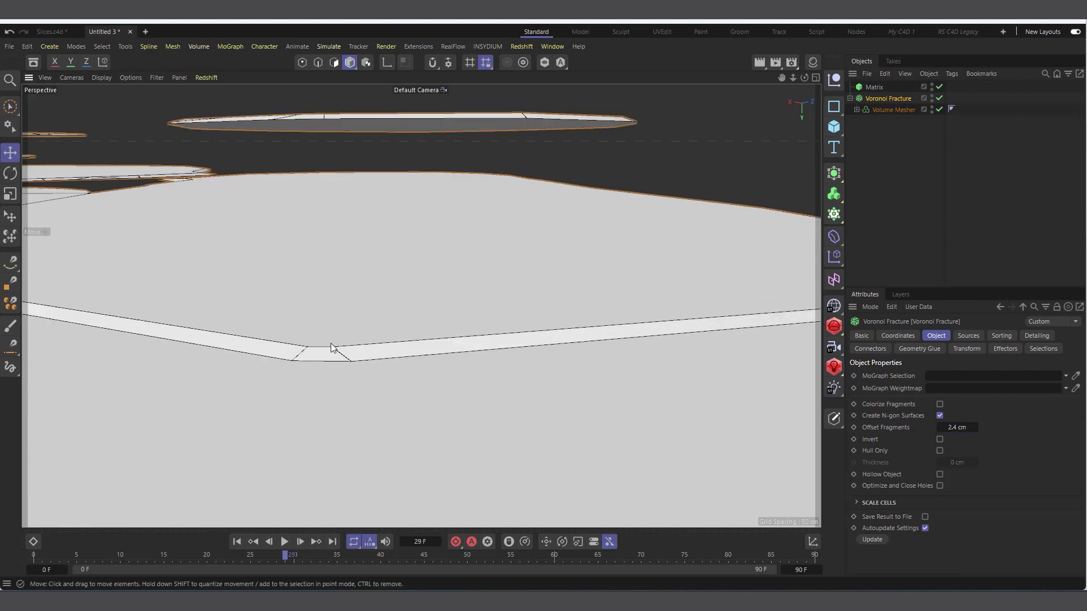
Raise the Voronoi Fracture's Offset Fragments in small increments to 2.49 cm while watching one slice edge up close.
scroll(348, 370, down, 2)
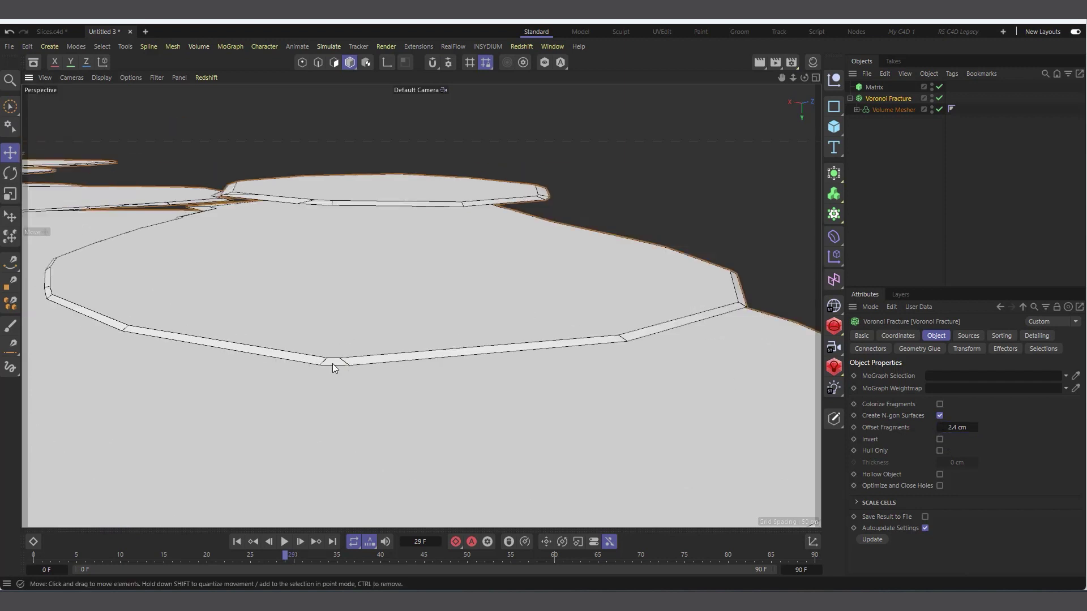
scroll(375, 359, up, 2)
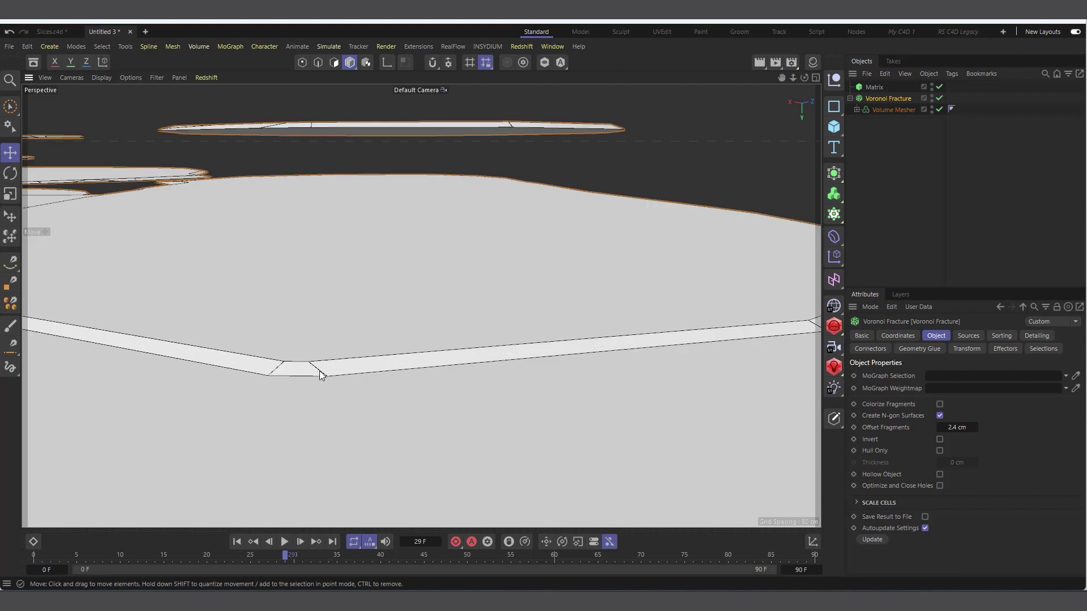
scroll(321, 375, up, 3)
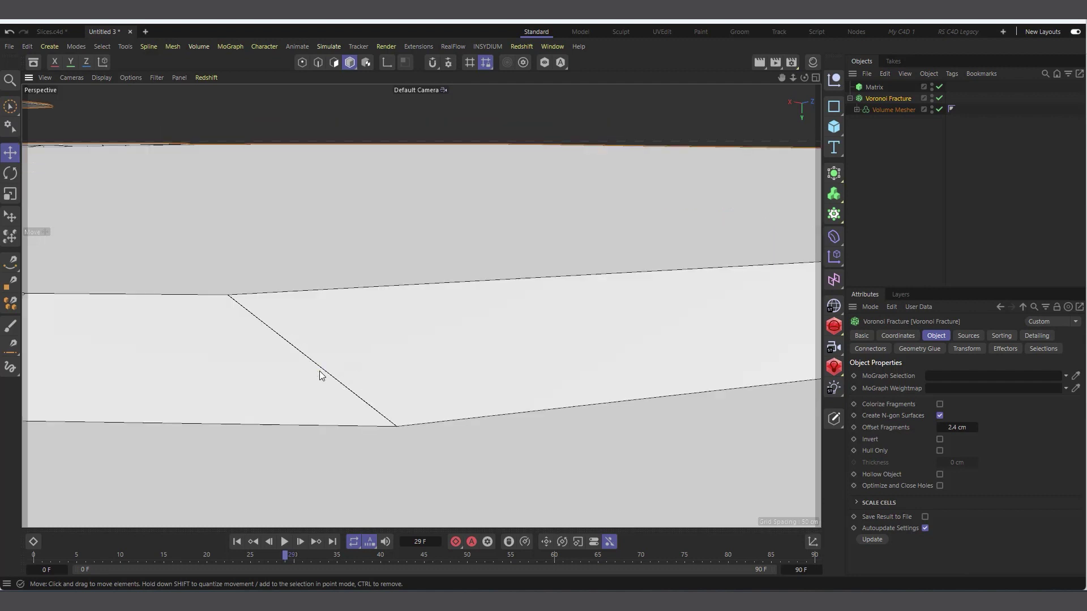
click(976, 428)
click(975, 428)
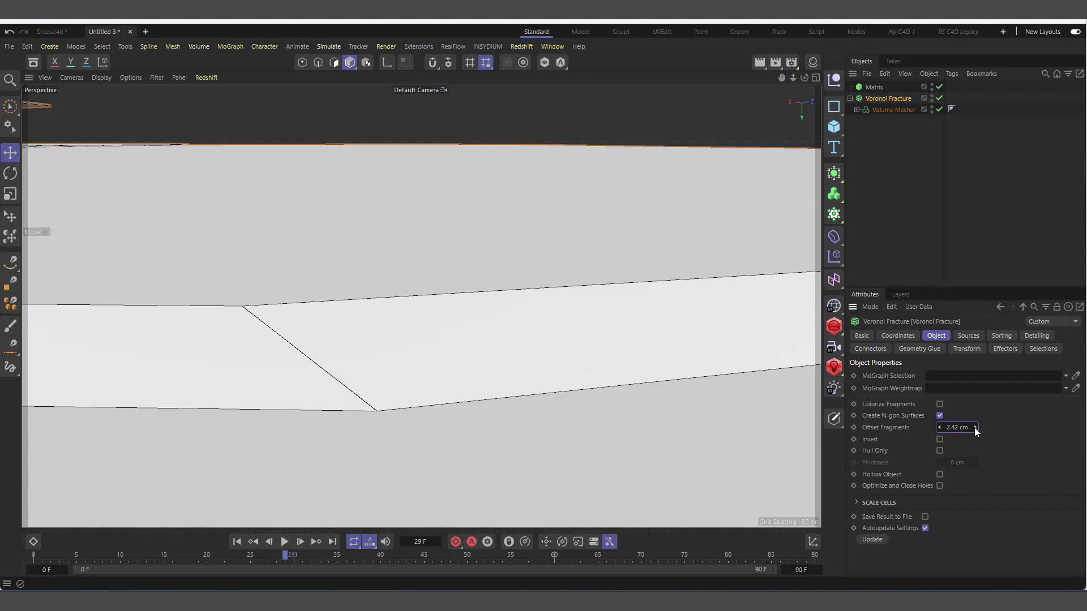
click(976, 428)
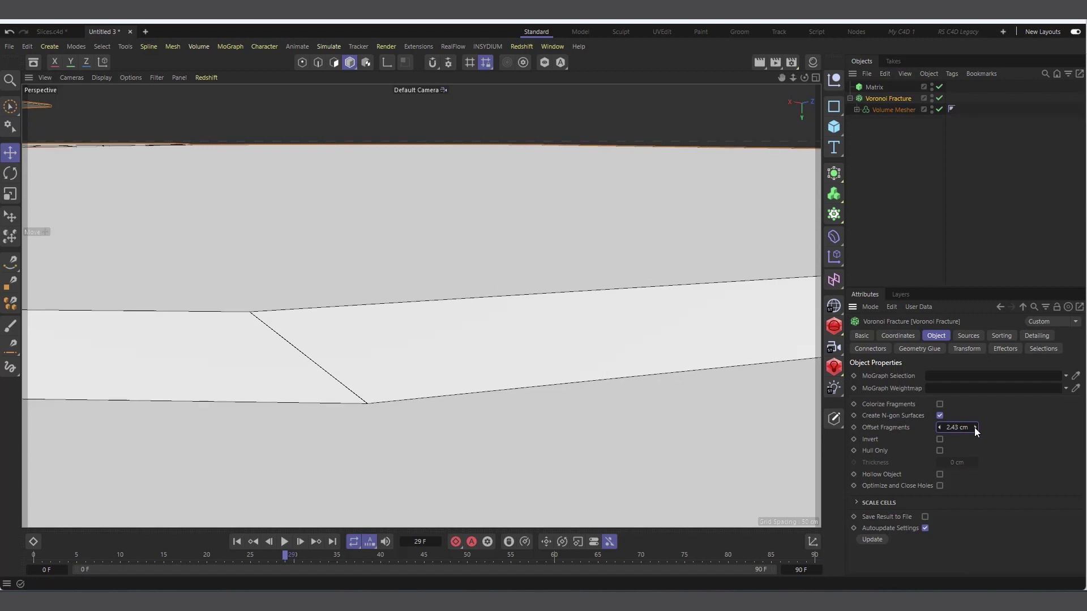
click(976, 428)
click(975, 429)
click(975, 428)
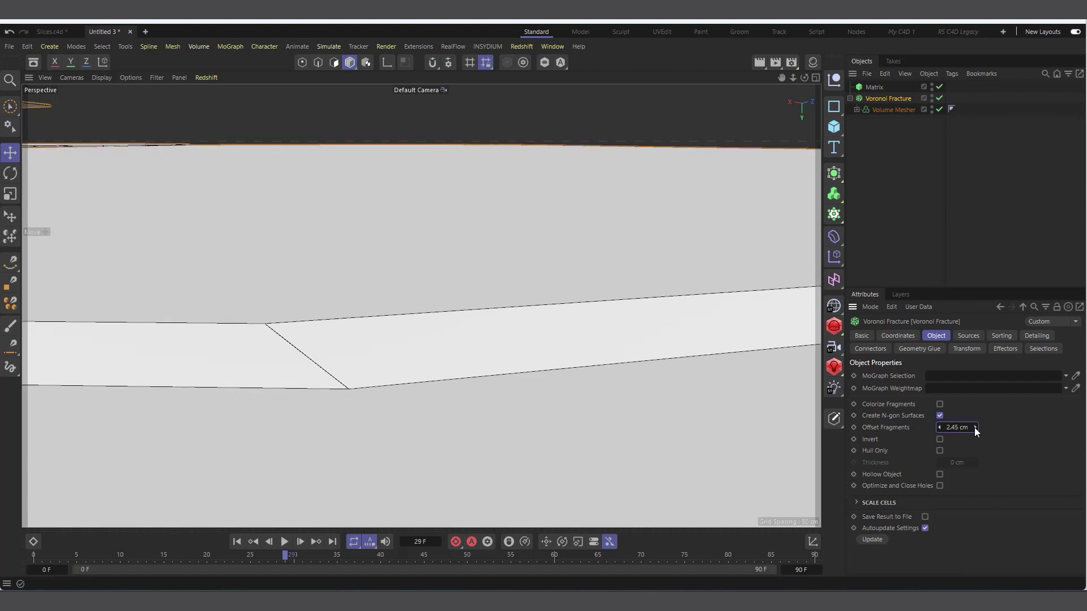
click(976, 428)
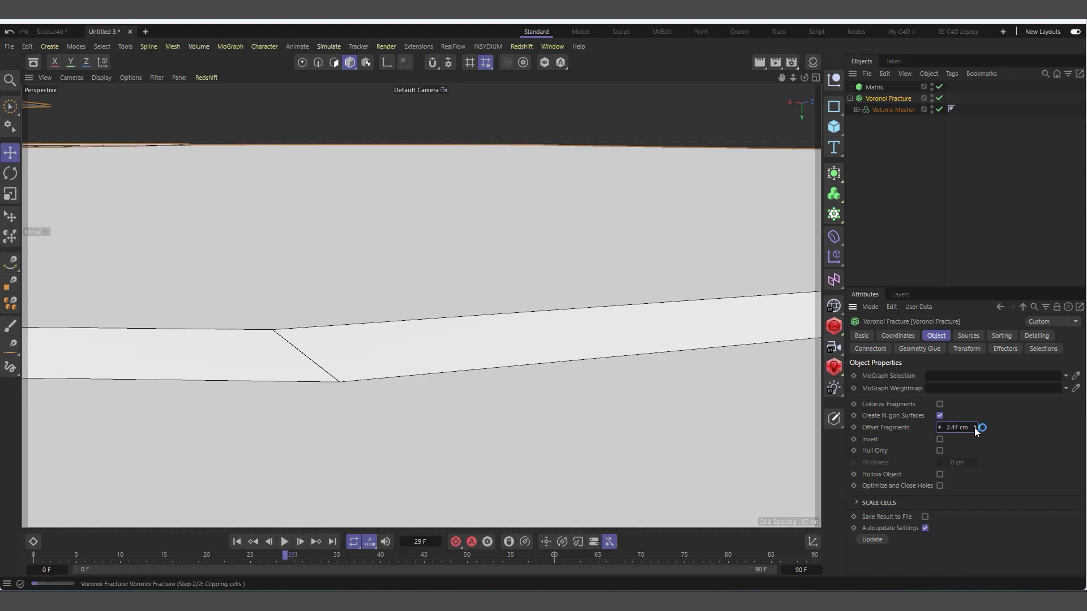
click(975, 429)
click(976, 429)
click(976, 428)
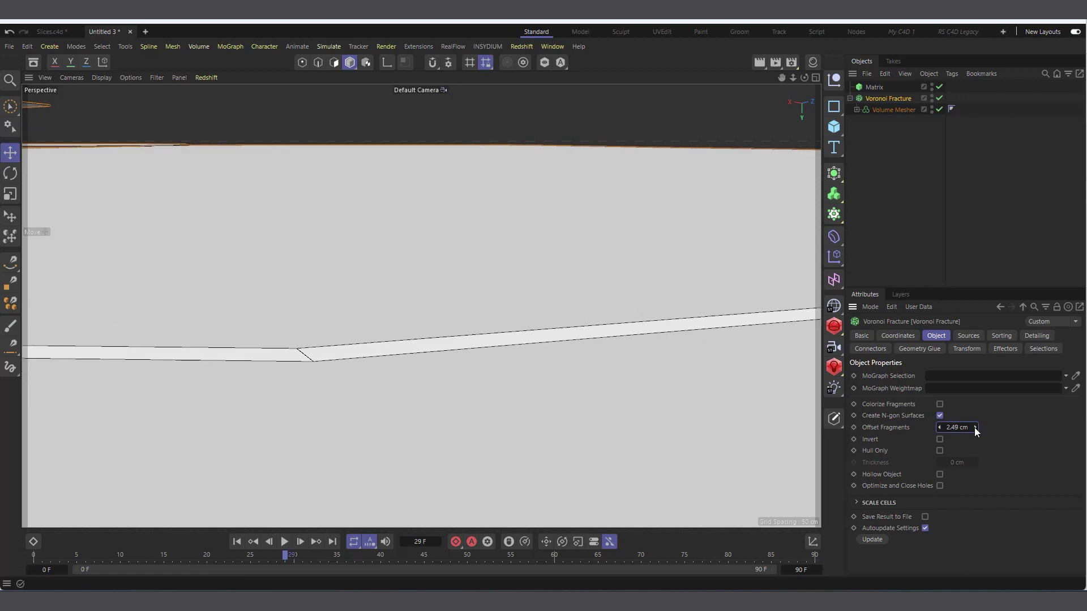
click(938, 428)
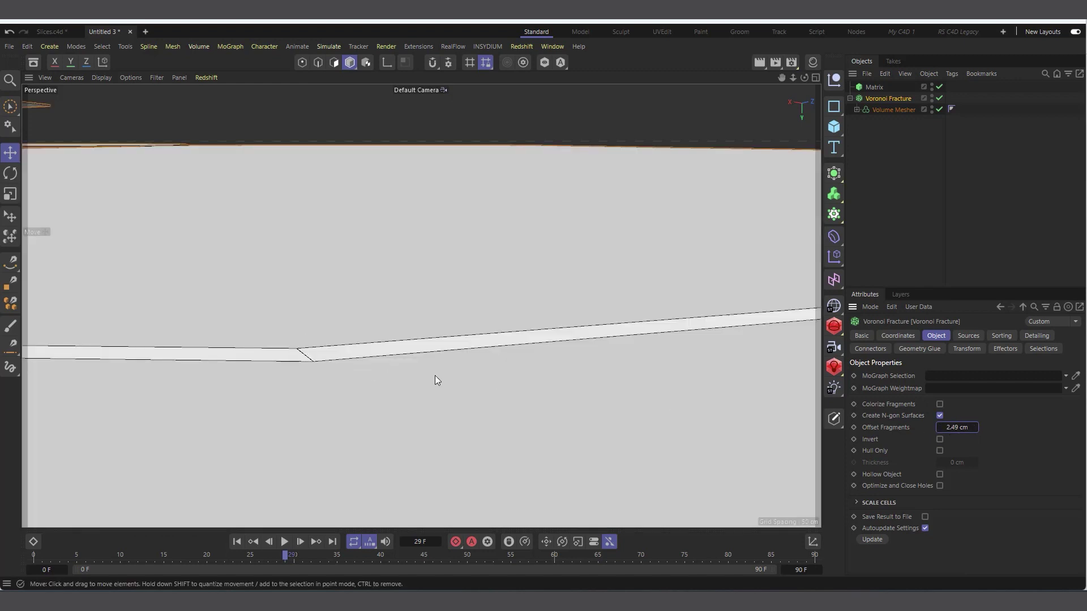
Play the animation briefly to check the thin slices in motion across the whole shape.
scroll(440, 353, down, 10)
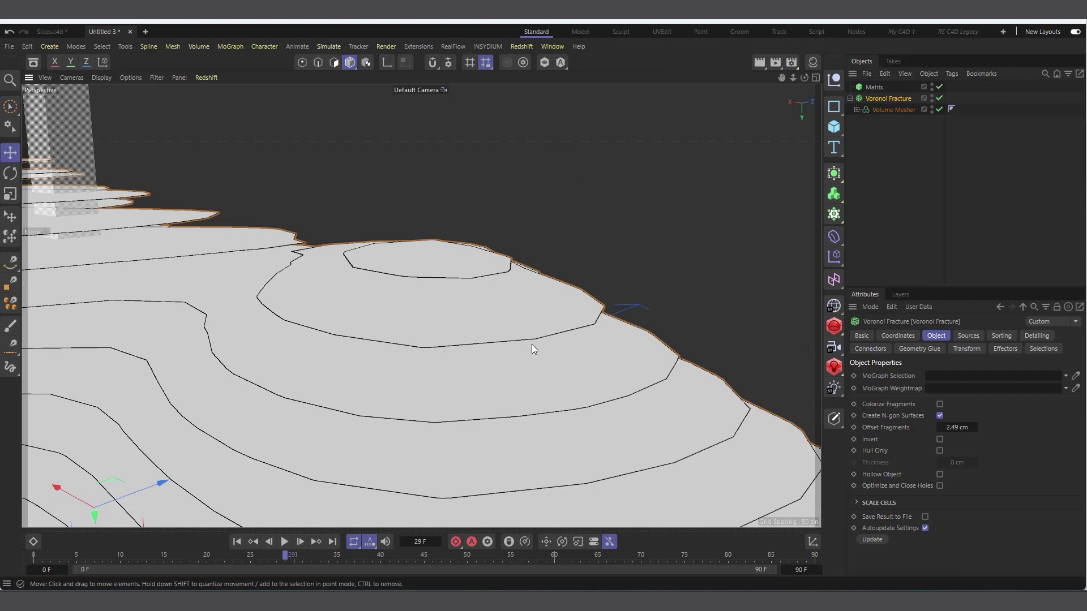
drag(804, 78, 555, 329)
click(284, 542)
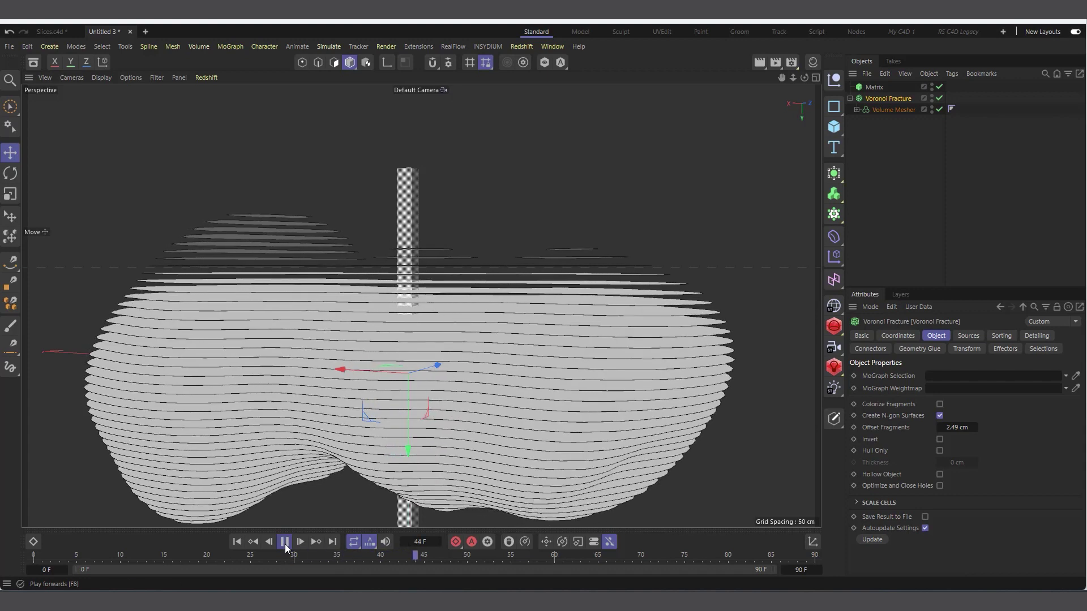
click(285, 542)
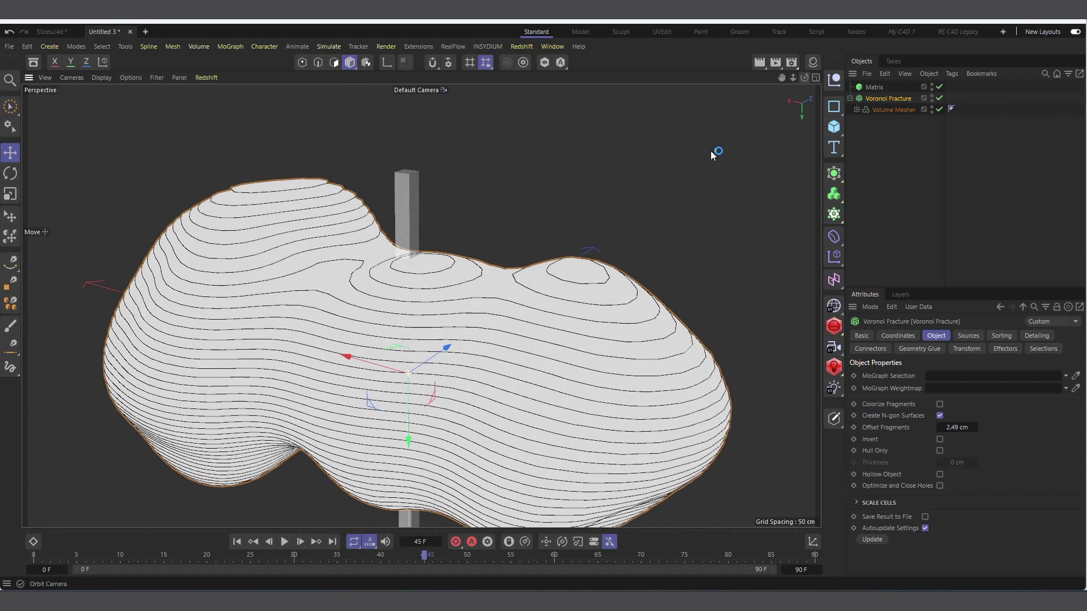
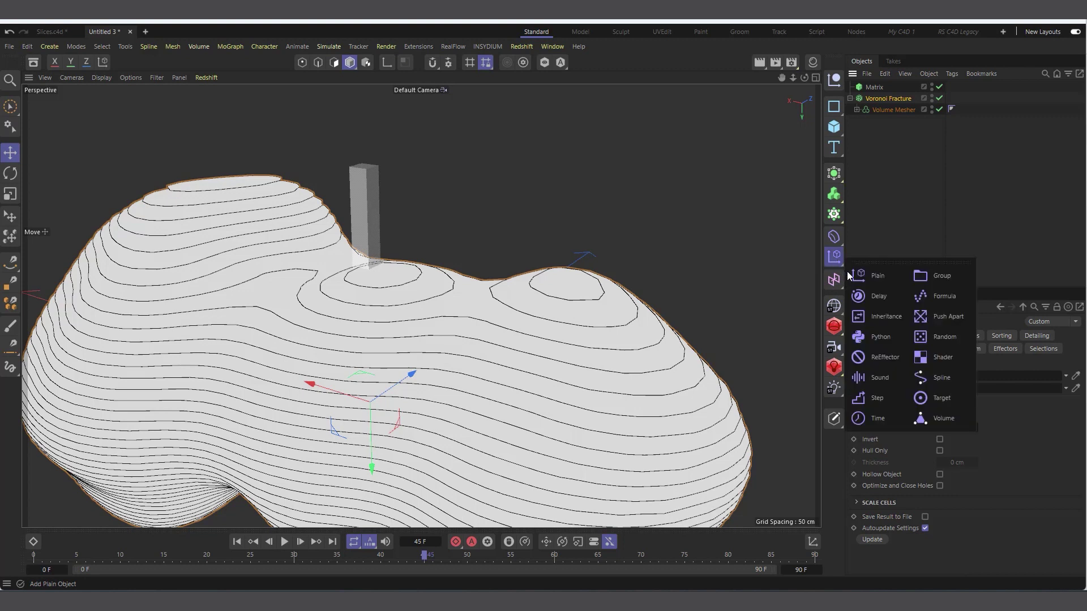
Add a Plain effector to the Voronoi Fracture and place it below the fracture in the object hierarchy.
click(879, 278)
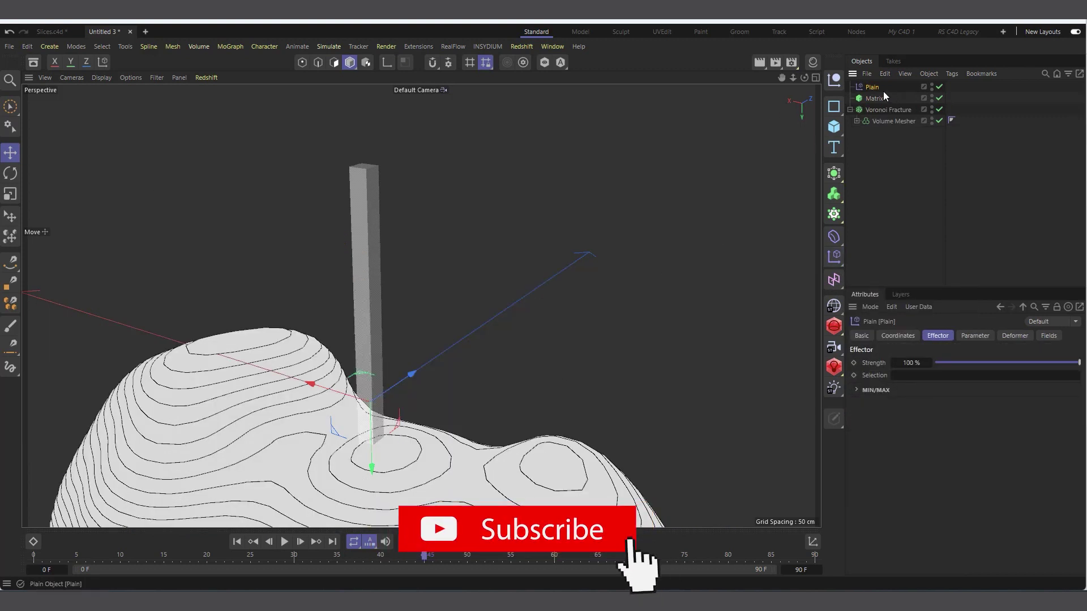
drag(883, 88, 879, 126)
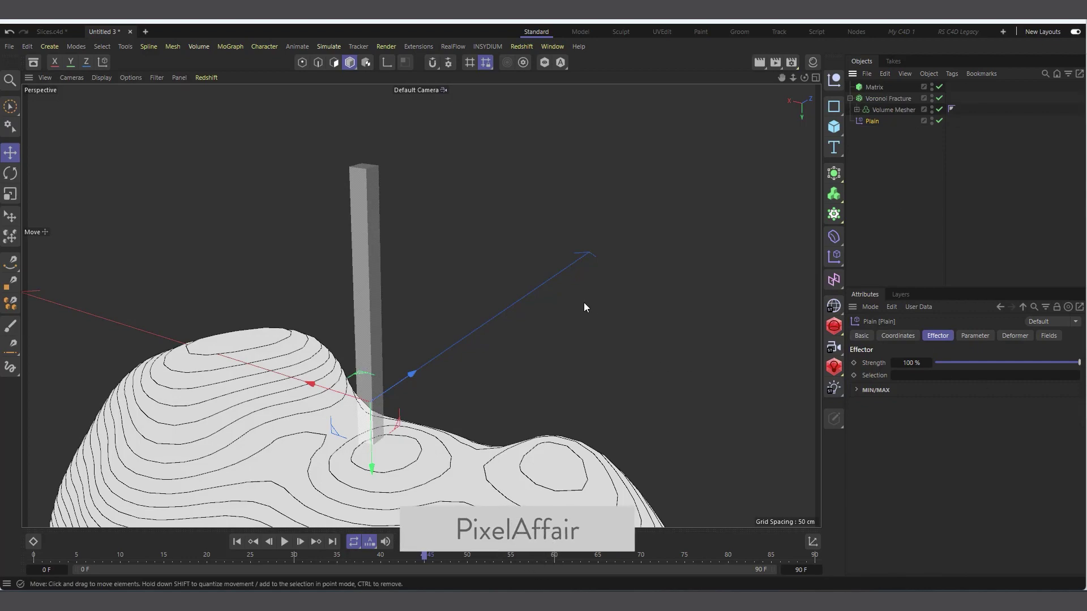
drag(804, 77, 591, 175)
scroll(594, 147, up, 10)
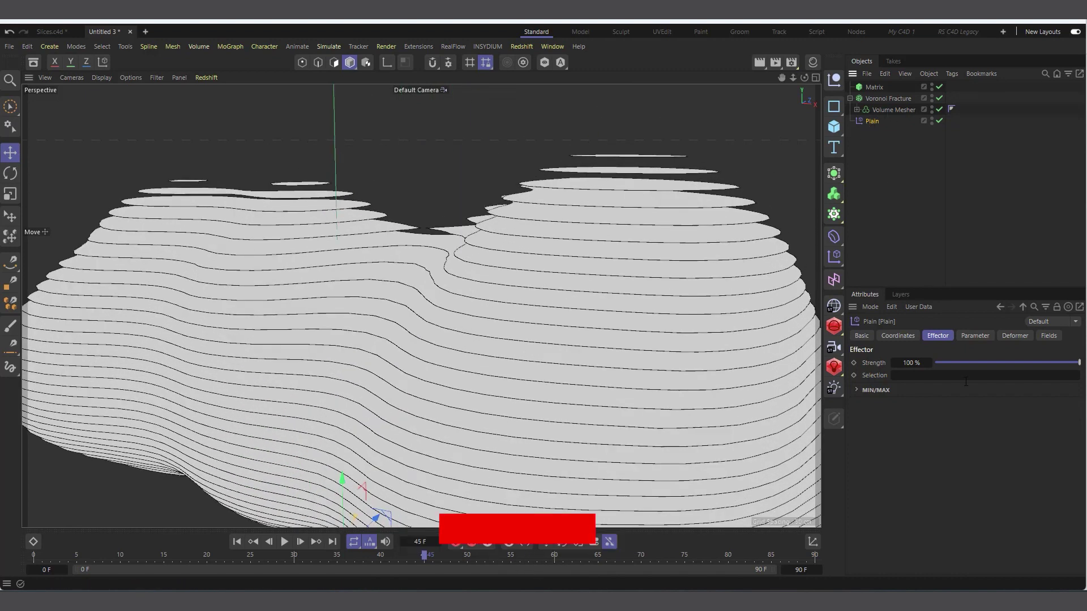
Disable Position on the Plain effector, enable Scale instead and set S.Y to 100.
click(974, 336)
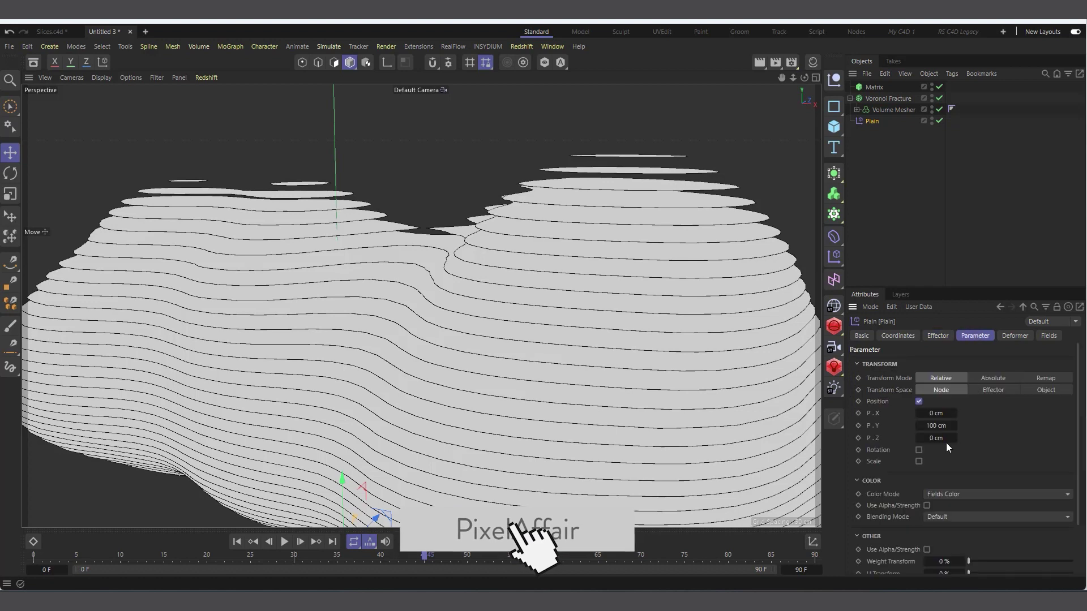
click(918, 401)
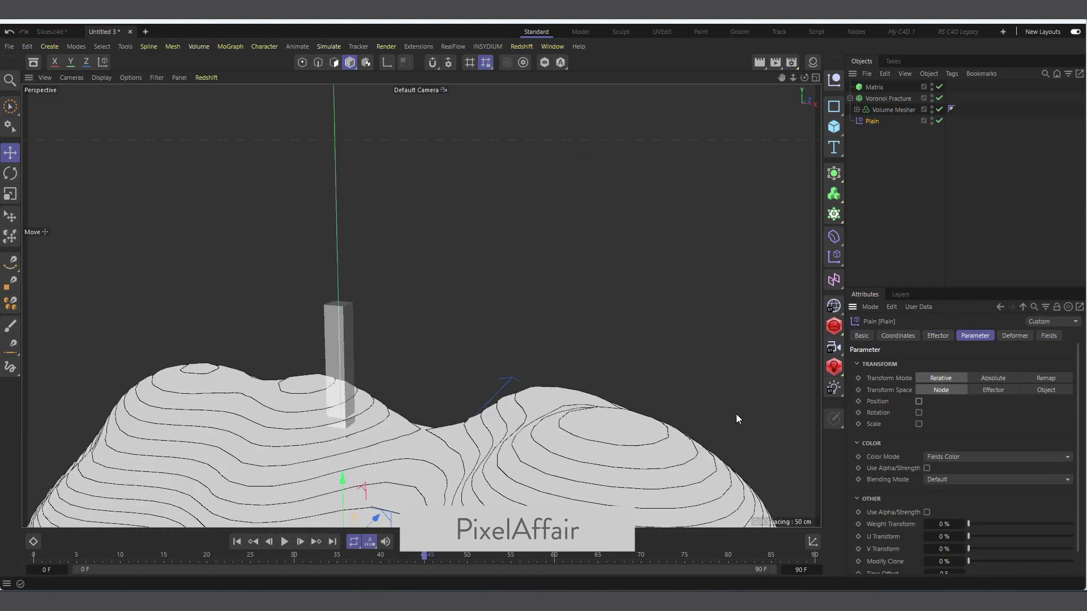
alt+drag(736, 419, 621, 235)
scroll(616, 461, up, 4)
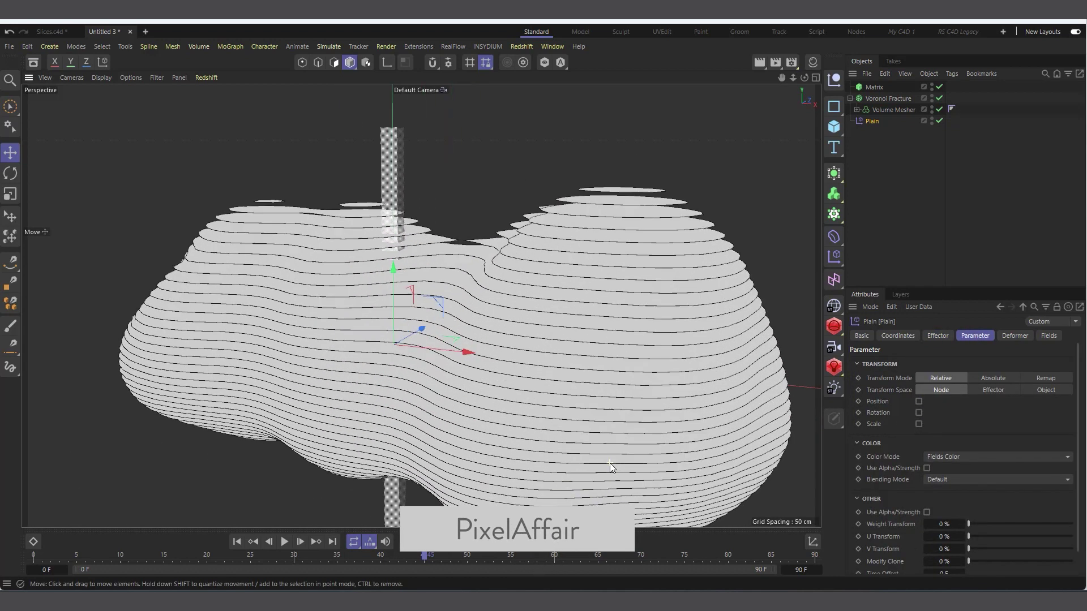
scroll(610, 463, up, 3)
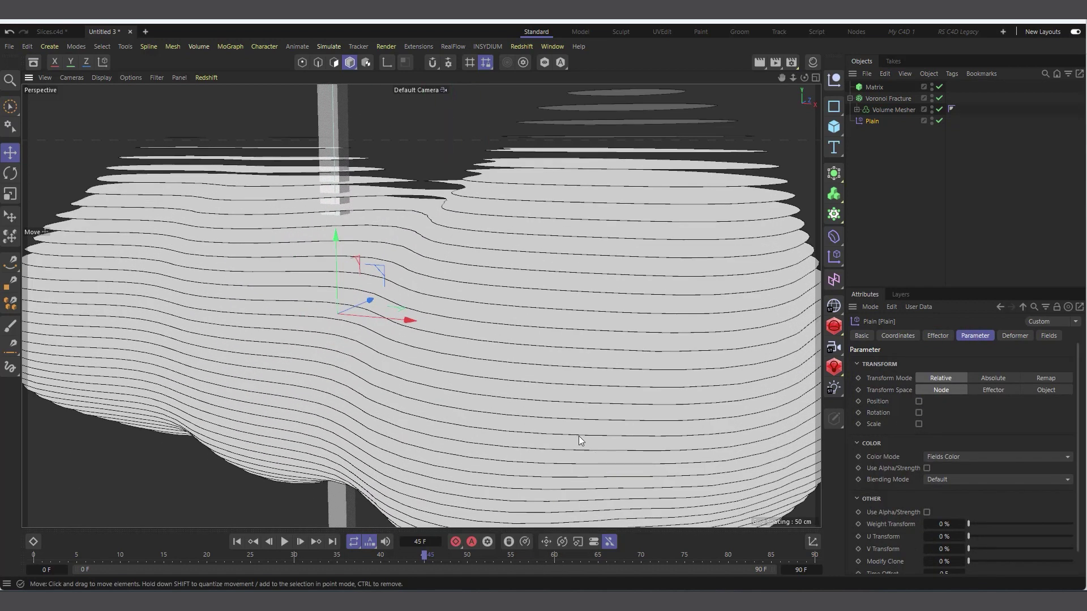
click(918, 423)
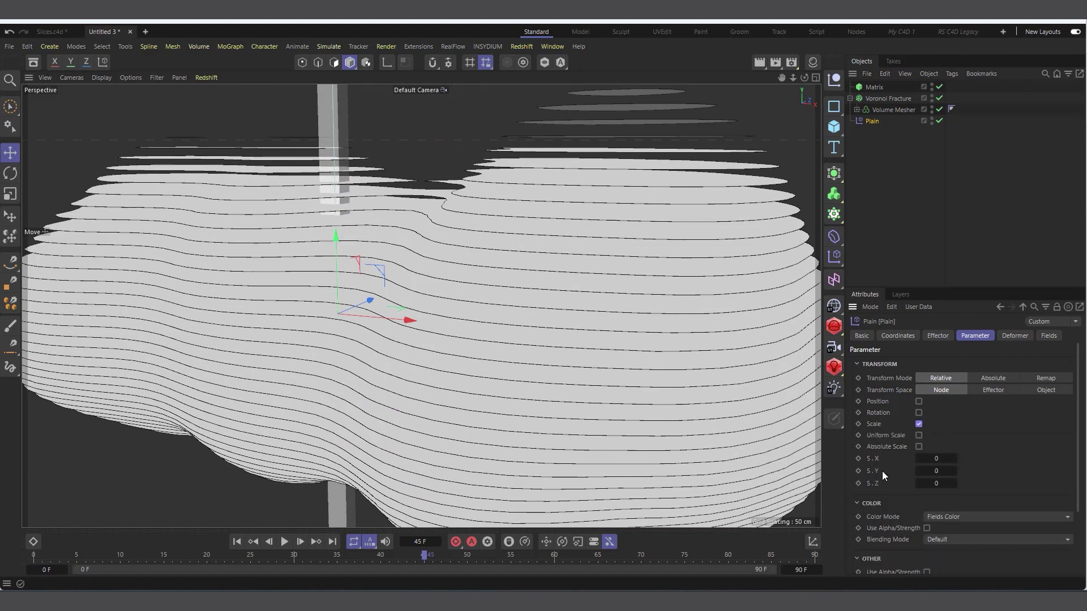
drag(938, 474, 888, 480)
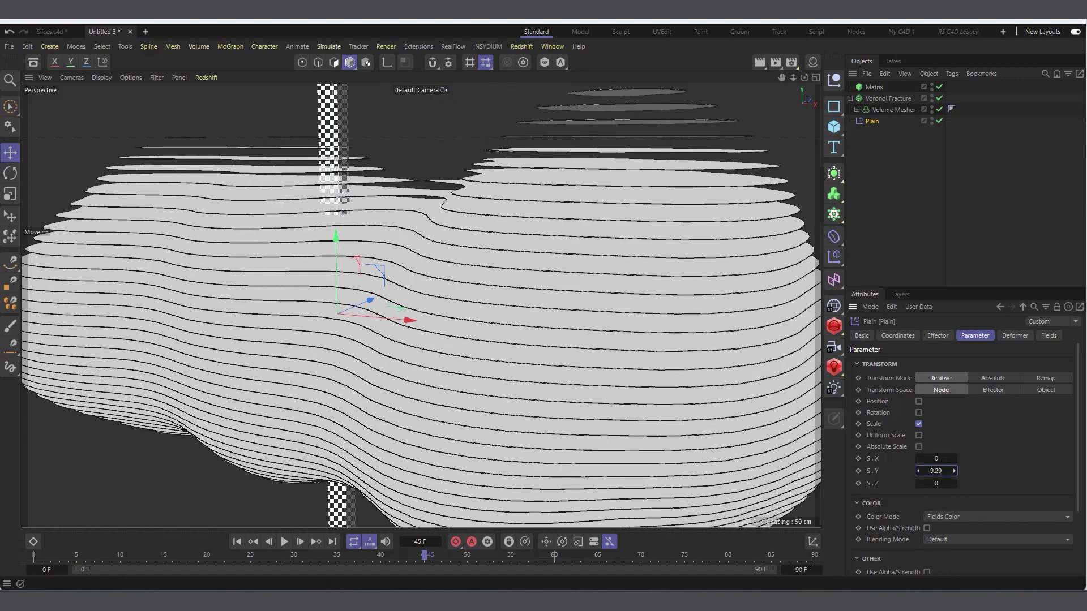
mouse_move(959, 471)
mouse_down()
mouse_move(883, 469)
mouse_move(844, 455)
mouse_move(943, 471)
mouse_up()
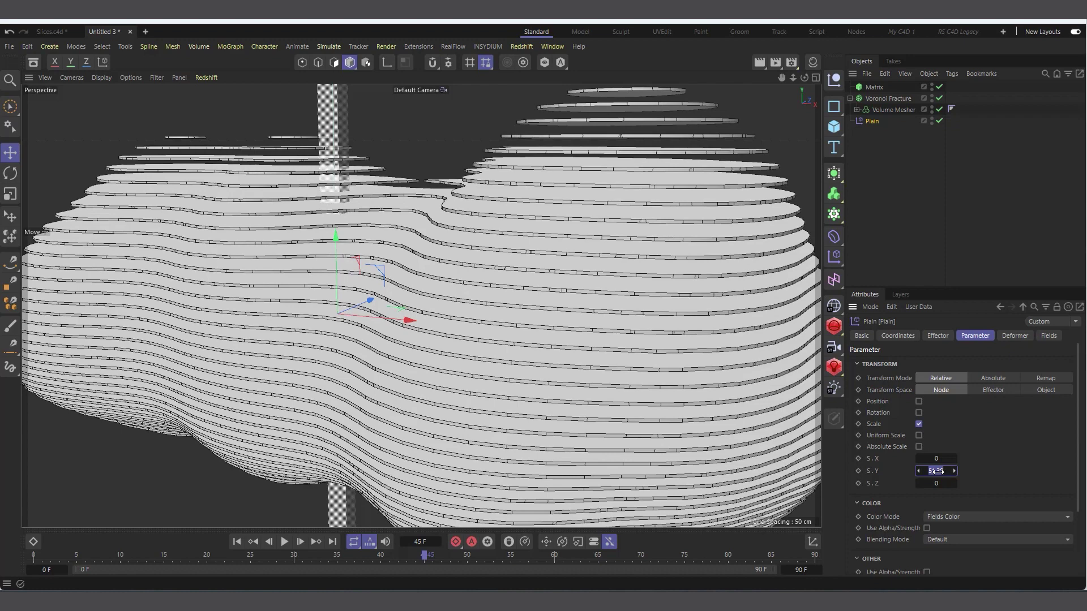
text(100)
key(Return)
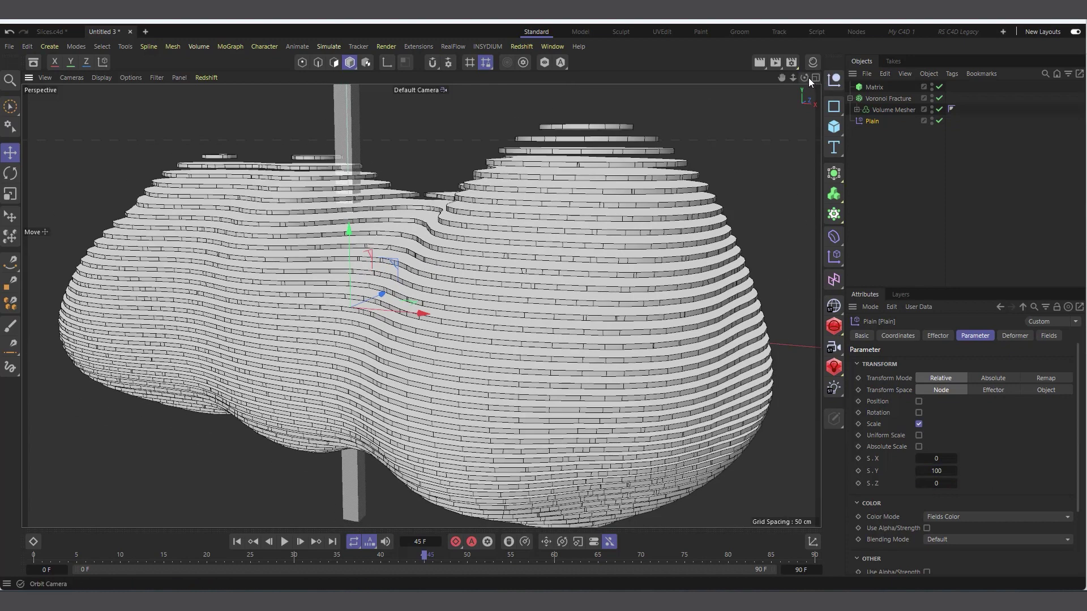
Examine the thickened slices from different angles and distances.
drag(805, 77, 807, 99)
scroll(619, 171, up, 5)
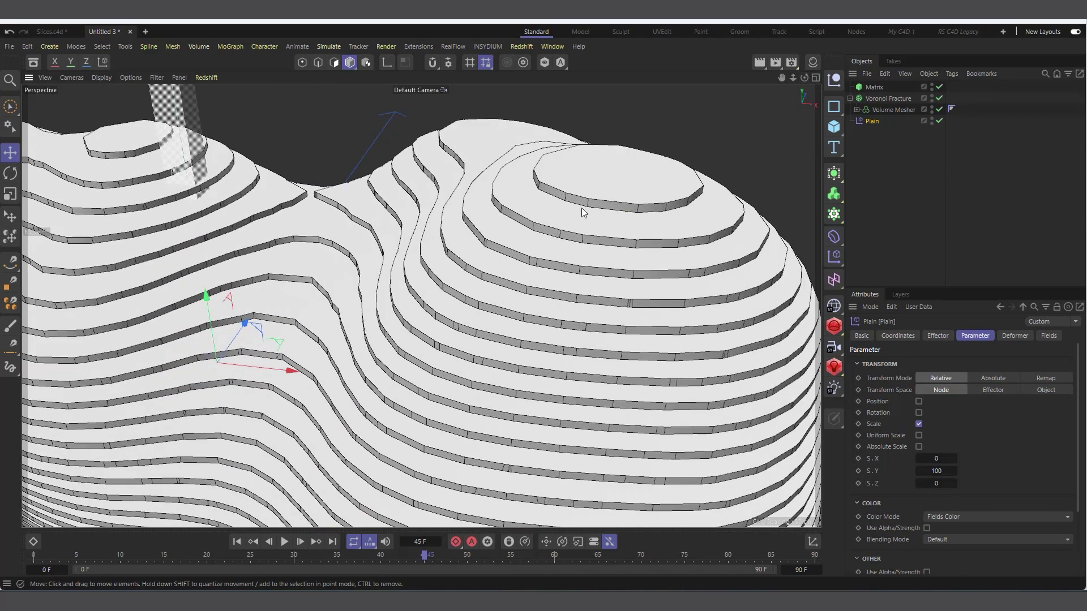
scroll(582, 209, up, 2)
scroll(622, 198, down, 4)
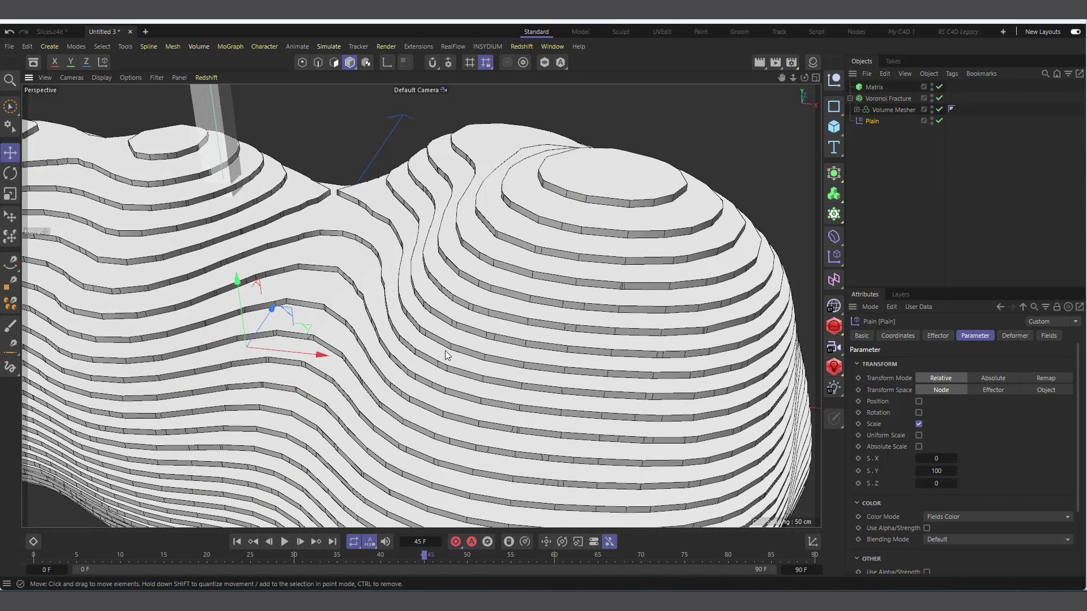
scroll(446, 355, down, 2)
scroll(770, 116, down, 2)
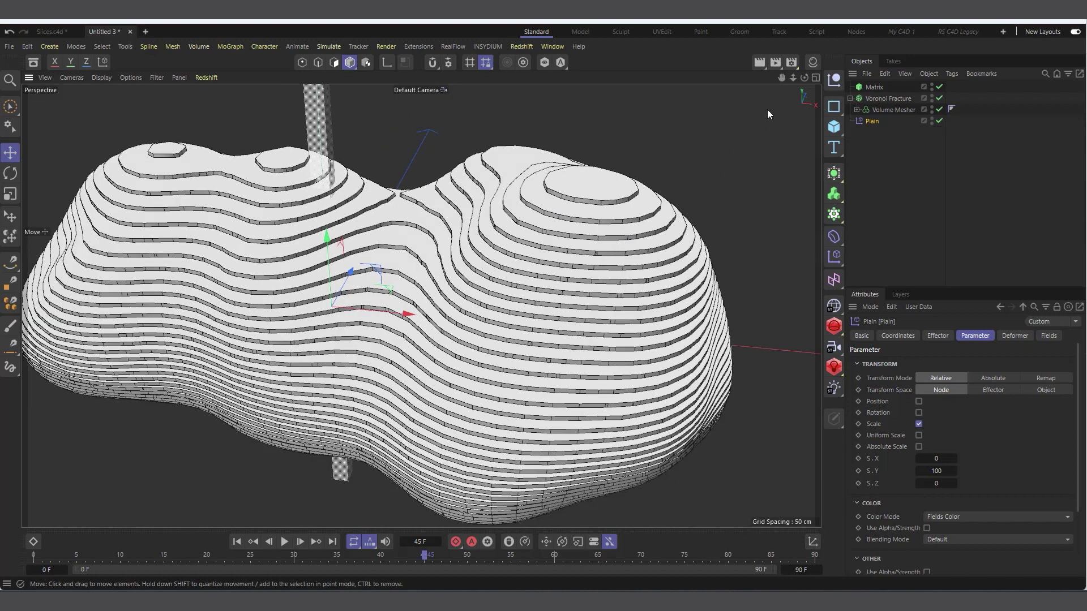
drag(803, 78, 474, 277)
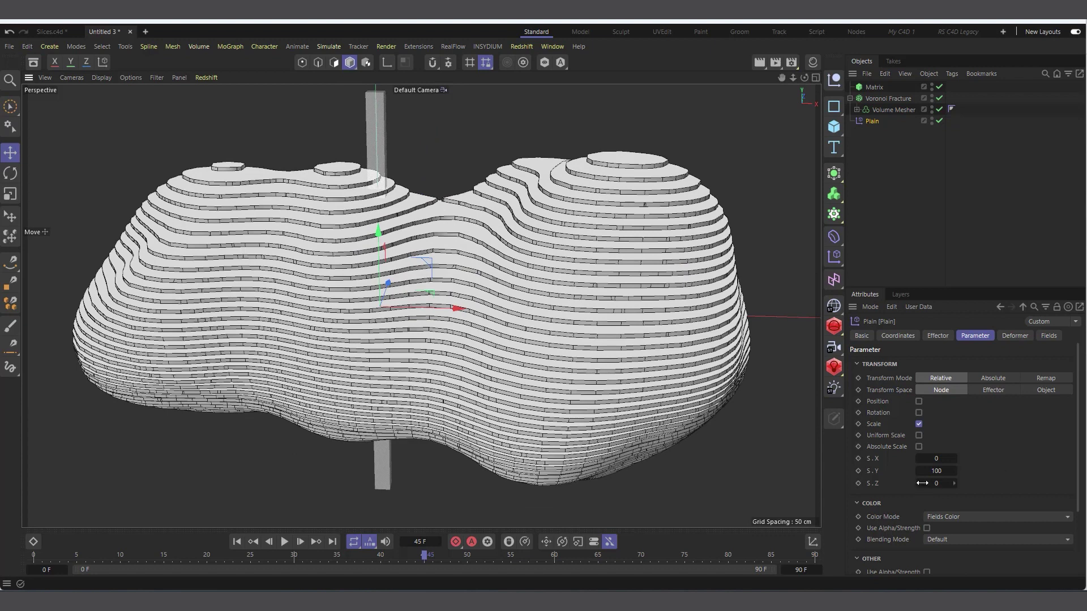
Set the Plain effector's S.Y scale to 150 to thicken the slices further.
drag(922, 470, 929, 471)
double_click(931, 471)
key(BackSpace)
text(150)
key(Return)
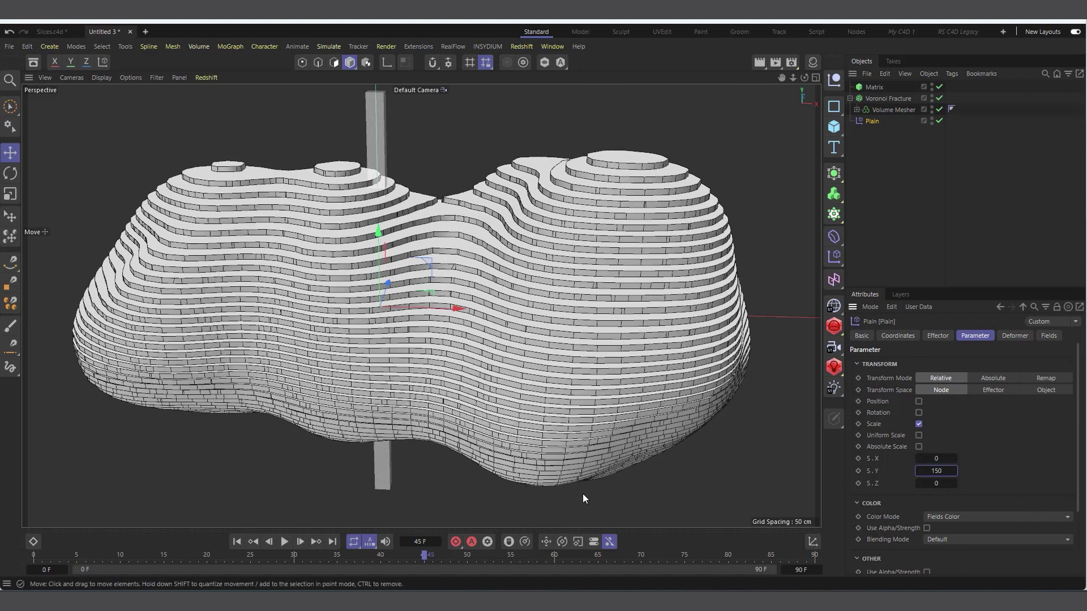
Play the animation briefly and inspect the thickened slices around the upper bump up close and from afar.
click(280, 544)
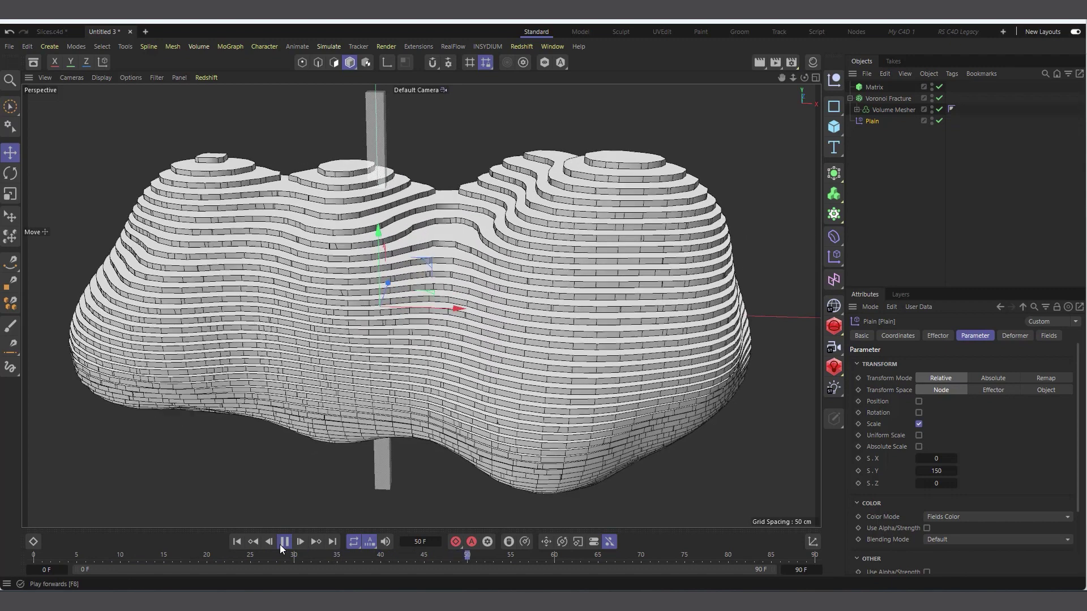
click(285, 542)
scroll(620, 179, up, 10)
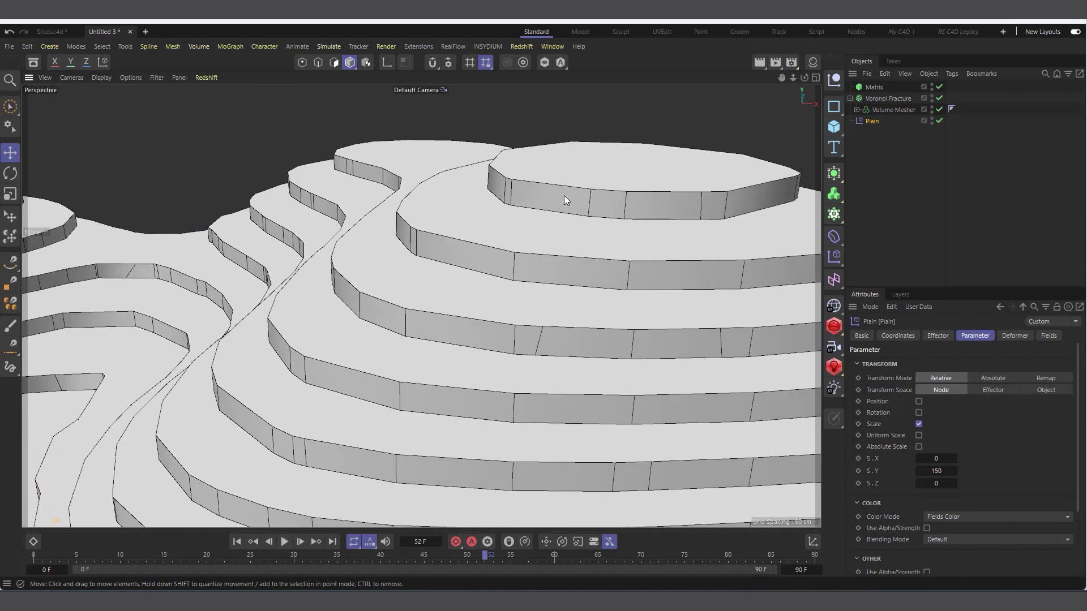
scroll(564, 195, down, 4)
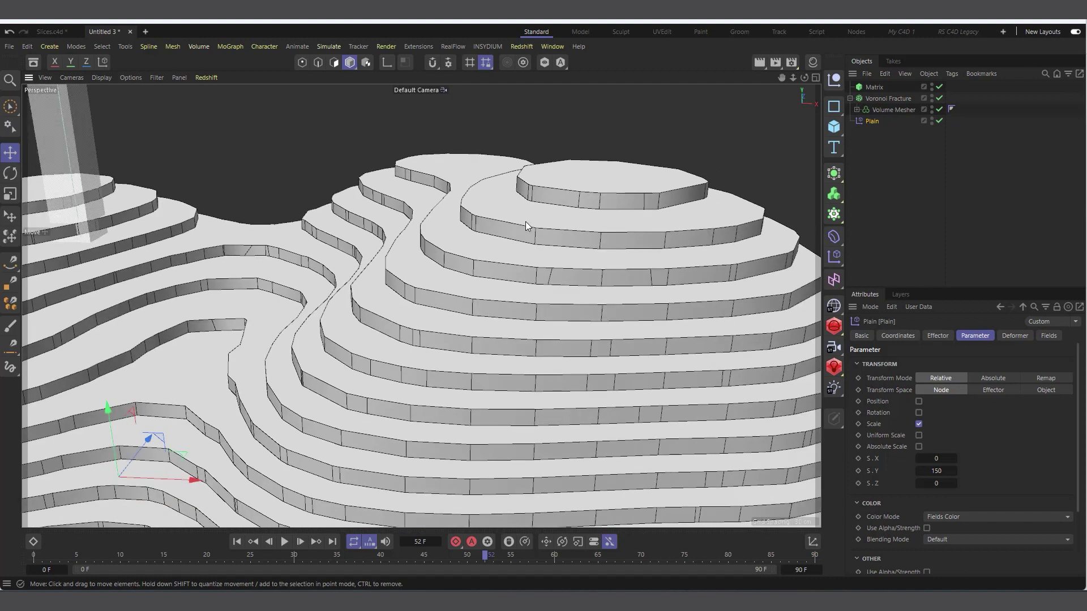
scroll(552, 210, down, 6)
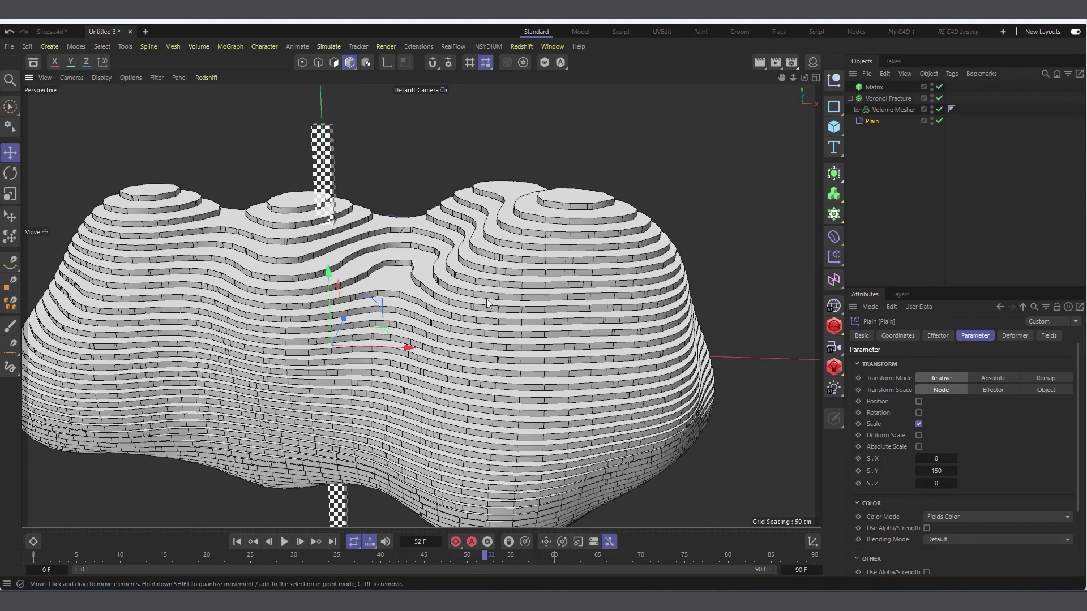
scroll(493, 294, down, 1)
Return the animation to its first frame and switch the Matrix object's grid mode to Endpoint.
click(868, 88)
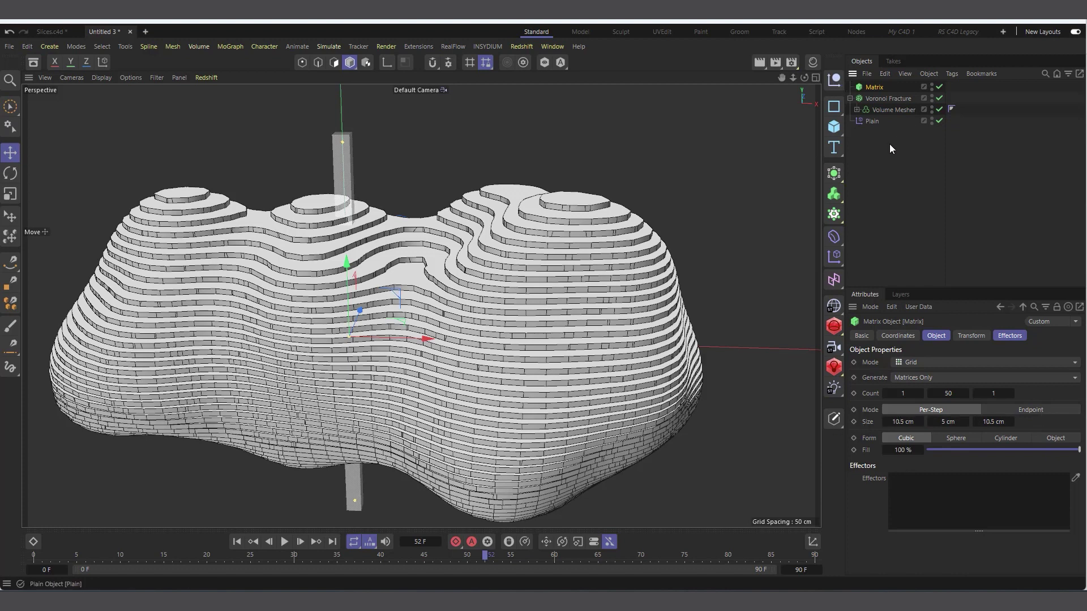
click(237, 542)
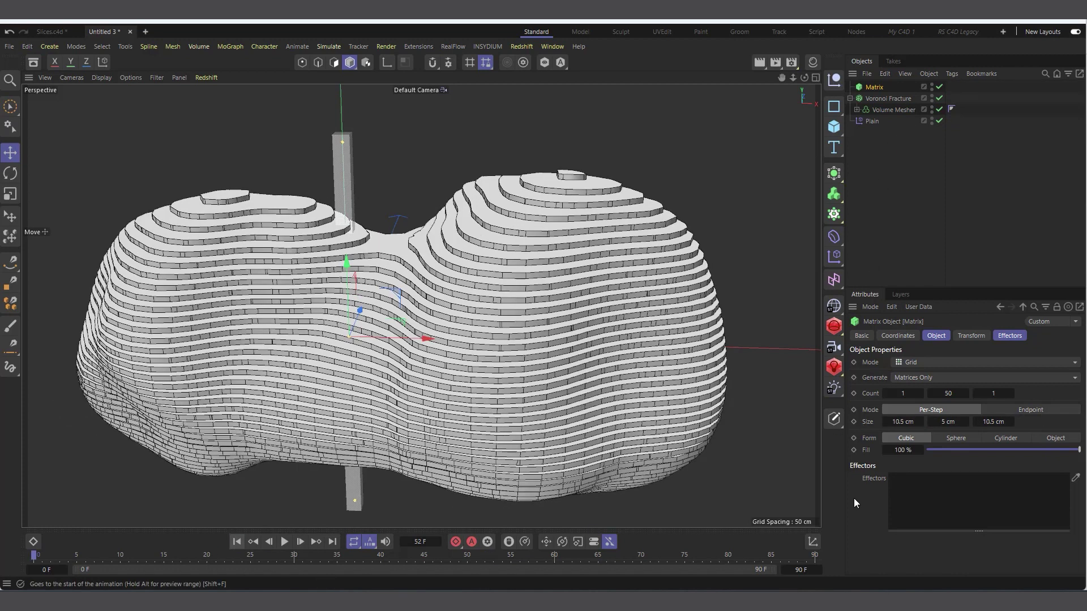
click(1045, 411)
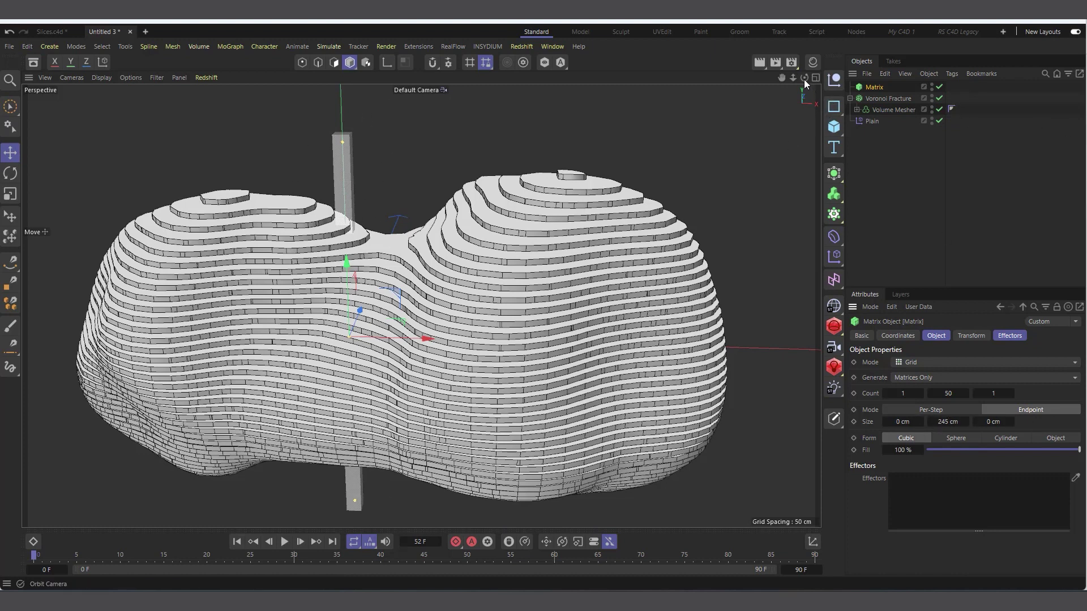
drag(804, 79, 1040, 498)
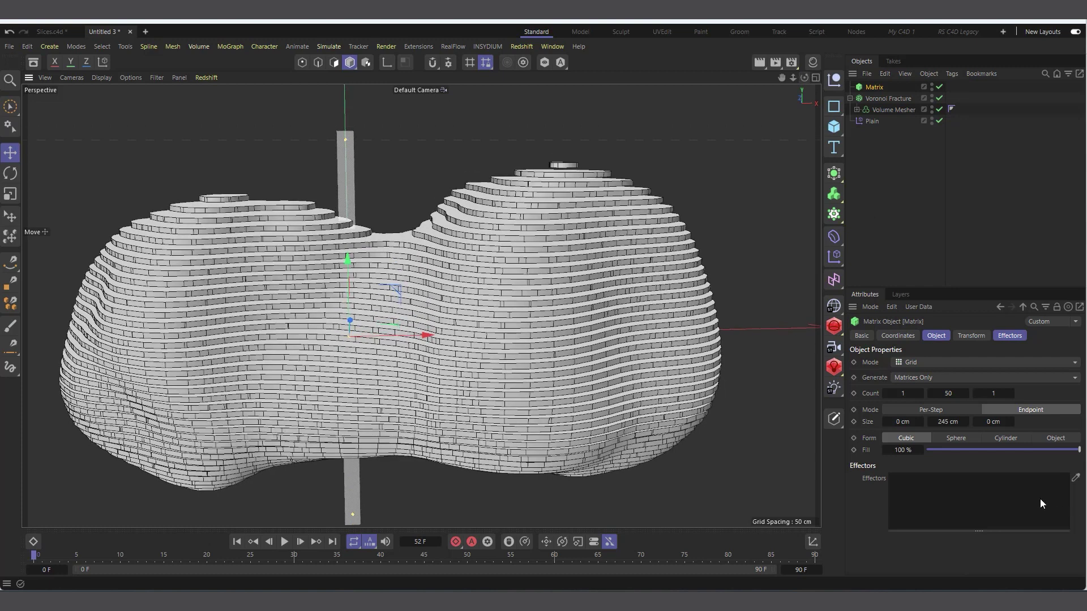
Raise the Matrix object's Y count to 80 and then to 100.
click(951, 394)
text(80)
key(Return)
text(100)
key(Return)
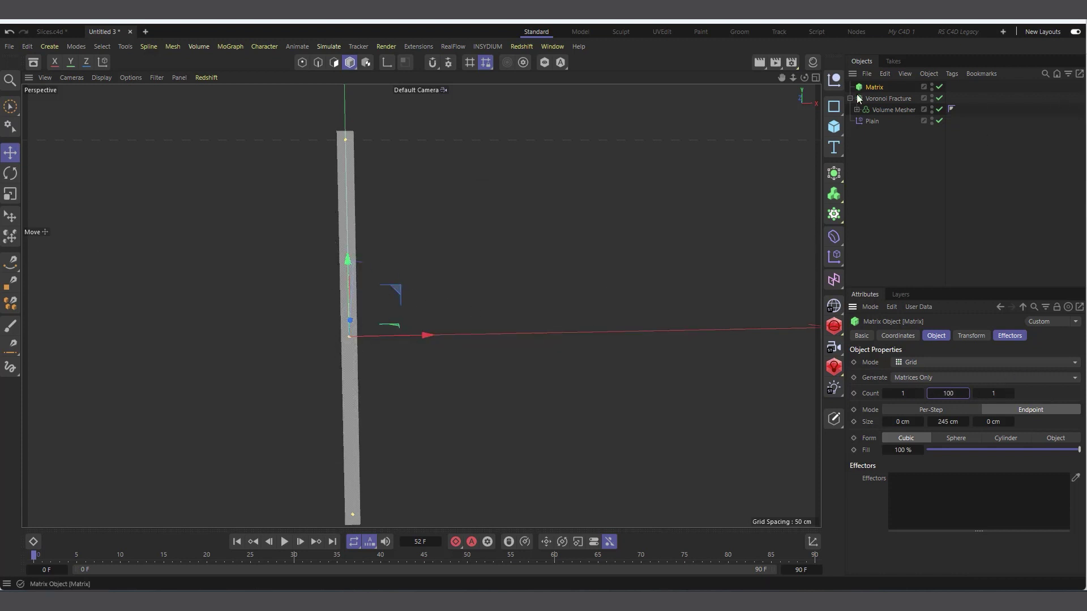
Set the Voronoi Fracture's Offset Fragments to 1.19 cm.
click(898, 99)
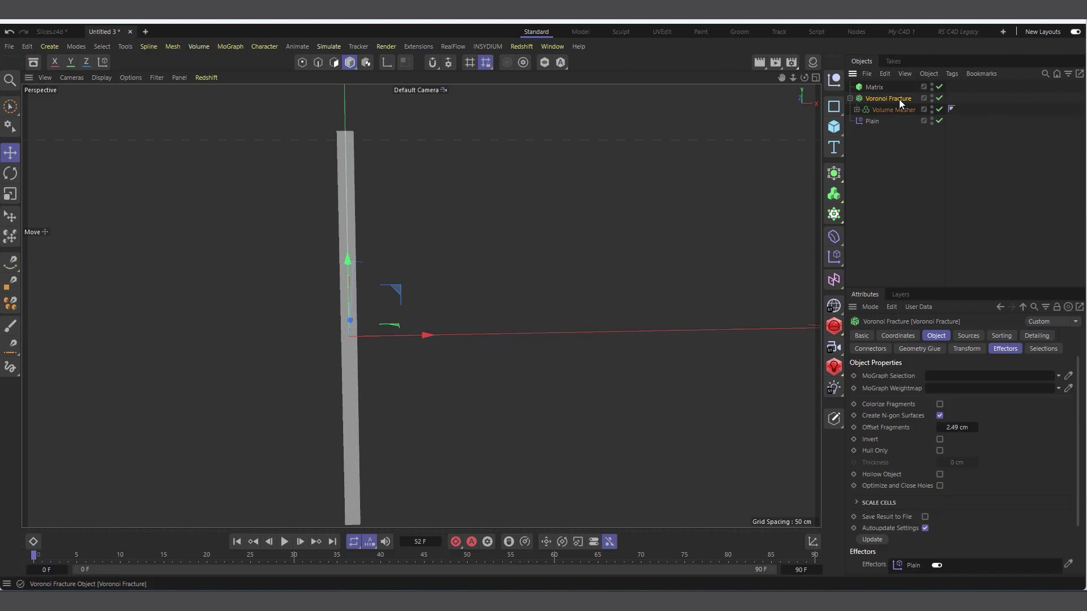
click(940, 429)
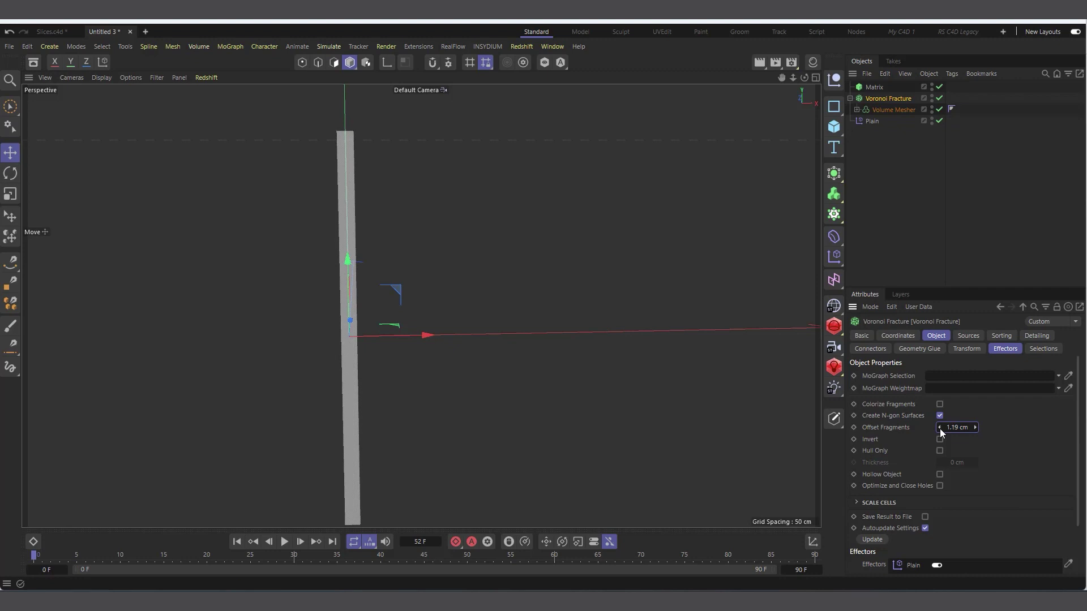
click(940, 428)
click(940, 428)
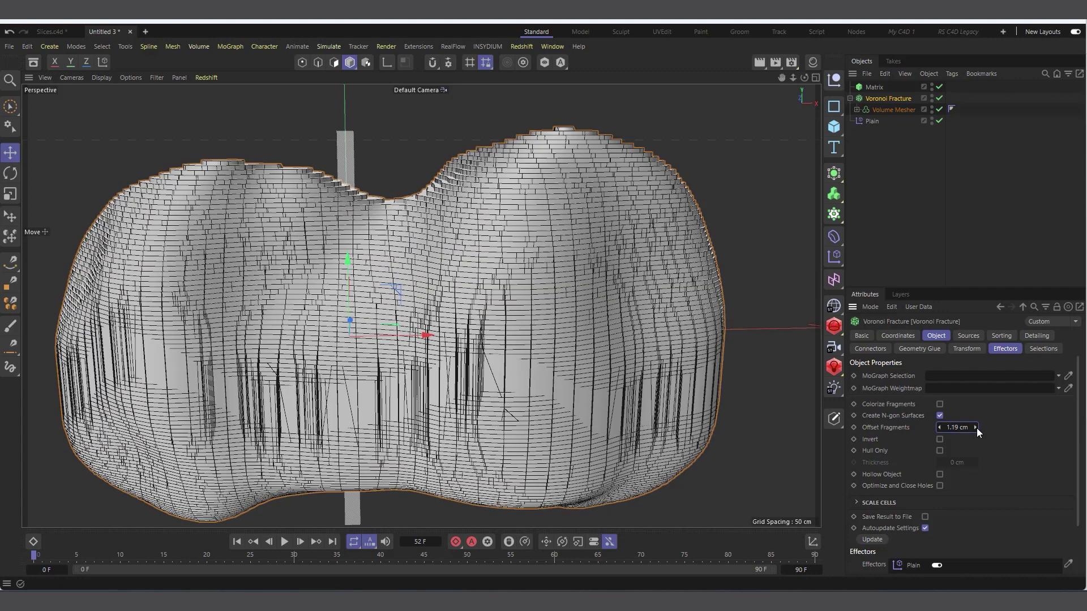
scroll(569, 205, up, 5)
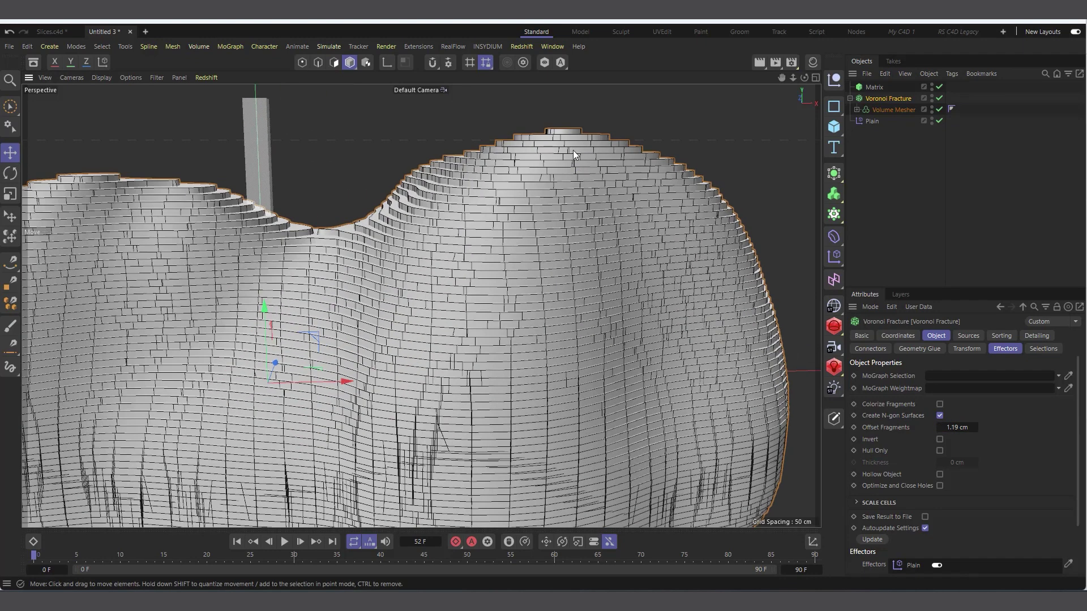
scroll(580, 186, down, 2)
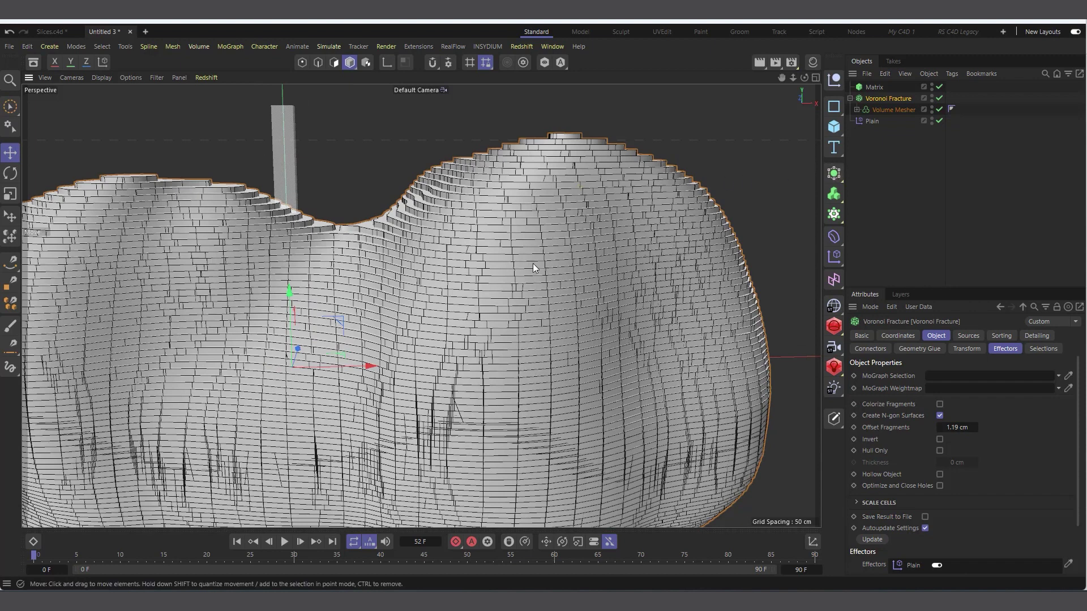
Lower the Plain effector's S.Y scale to 100.
click(871, 121)
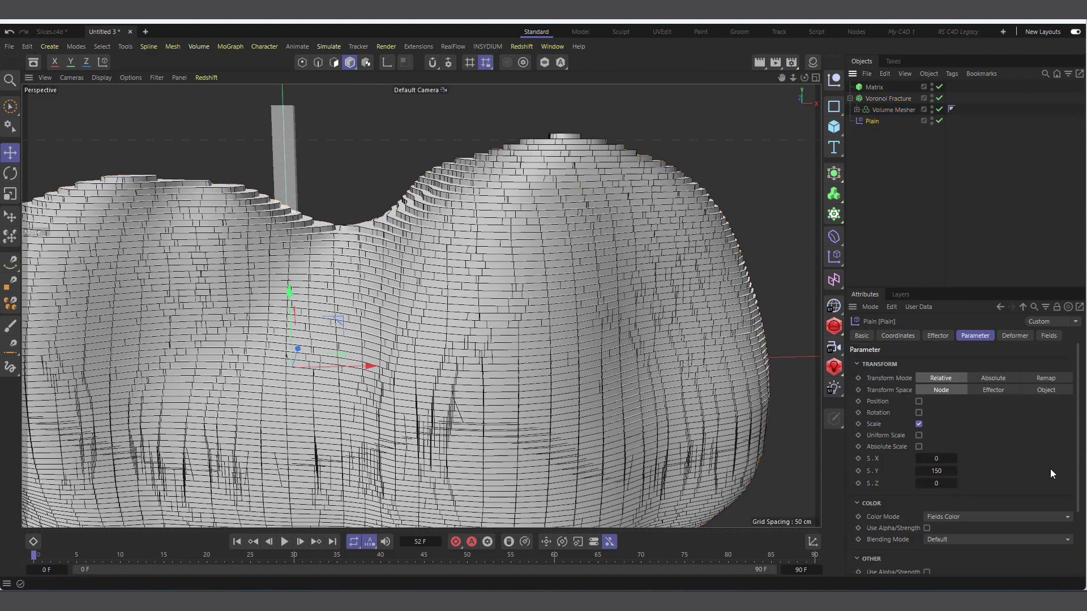
drag(937, 471, 924, 471)
double_click(937, 471)
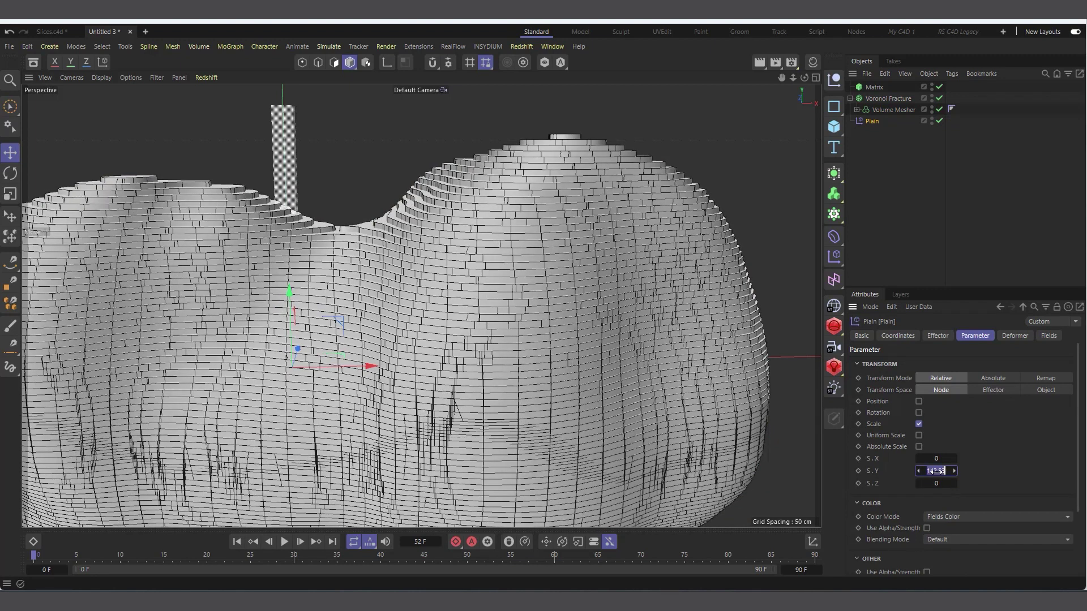
text(100)
key(Return)
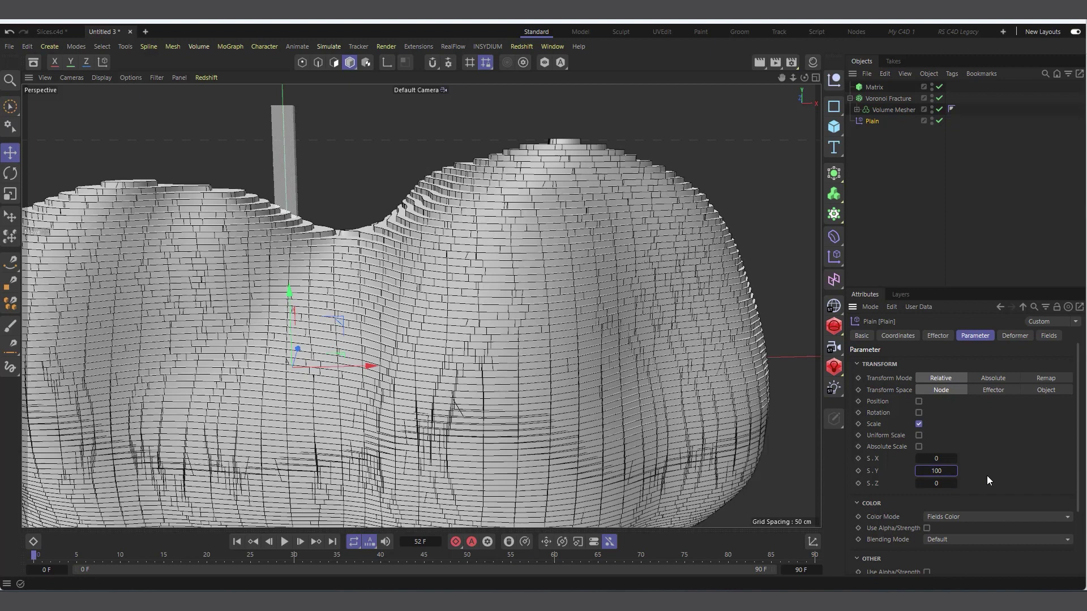
Try thinner slices by setting the Plain effector's S.Y scale to 50 and then 20.
double_click(935, 471)
text(50)
key(Return)
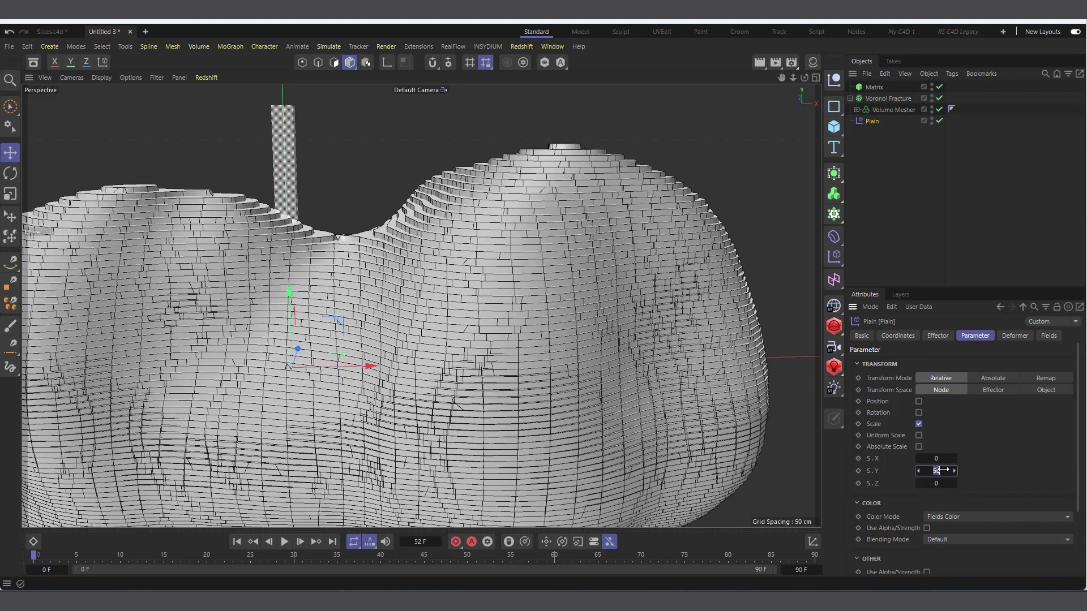
text(20)
key(Return)
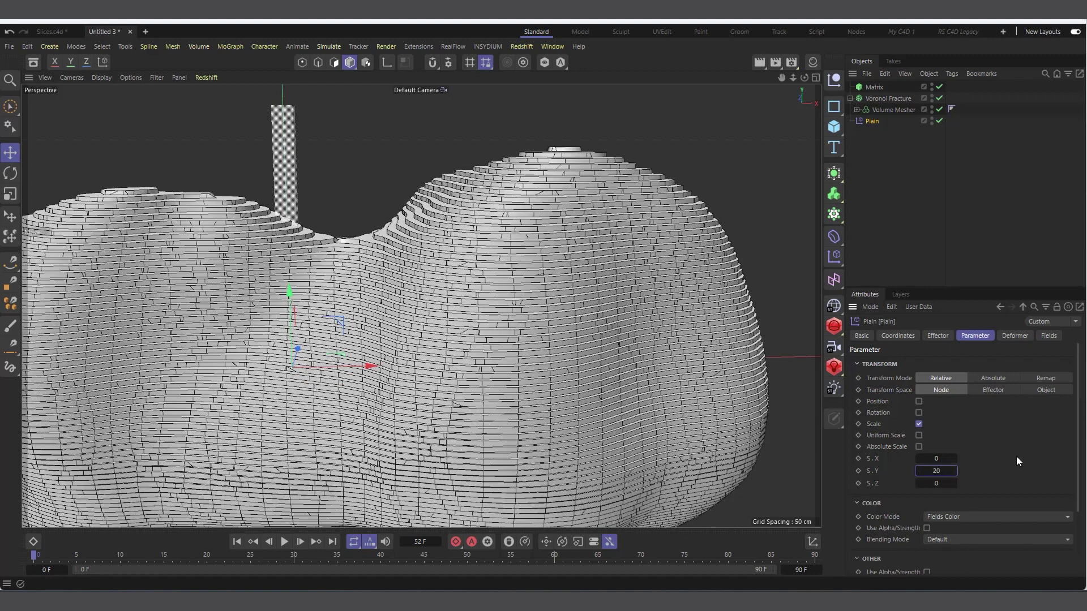
scroll(597, 137, up, 5)
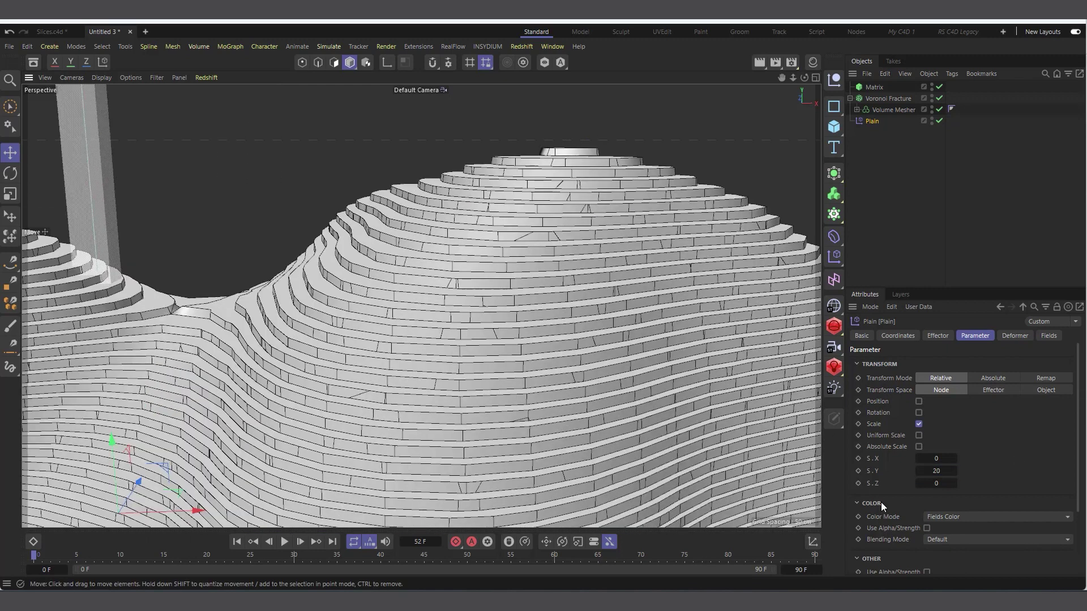
Try a Plain effector S.Y scale of 10 on the slices.
click(936, 471)
text(10)
key(Return)
scroll(603, 239, down, 3)
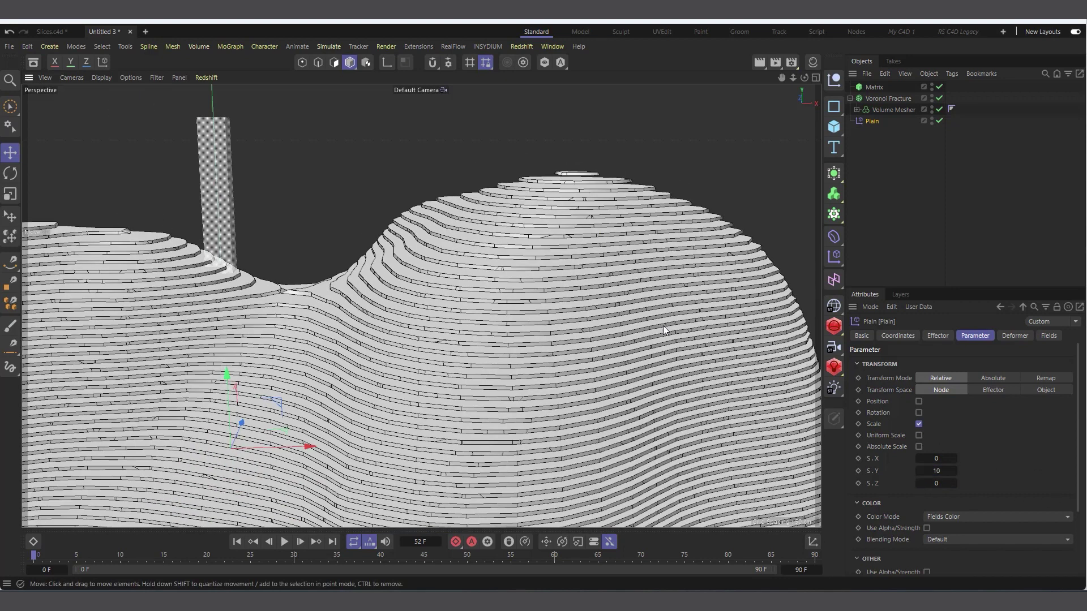
Set the Plain effector's S.Y scale to 15 and examine the slices from above and from different distances.
click(936, 471)
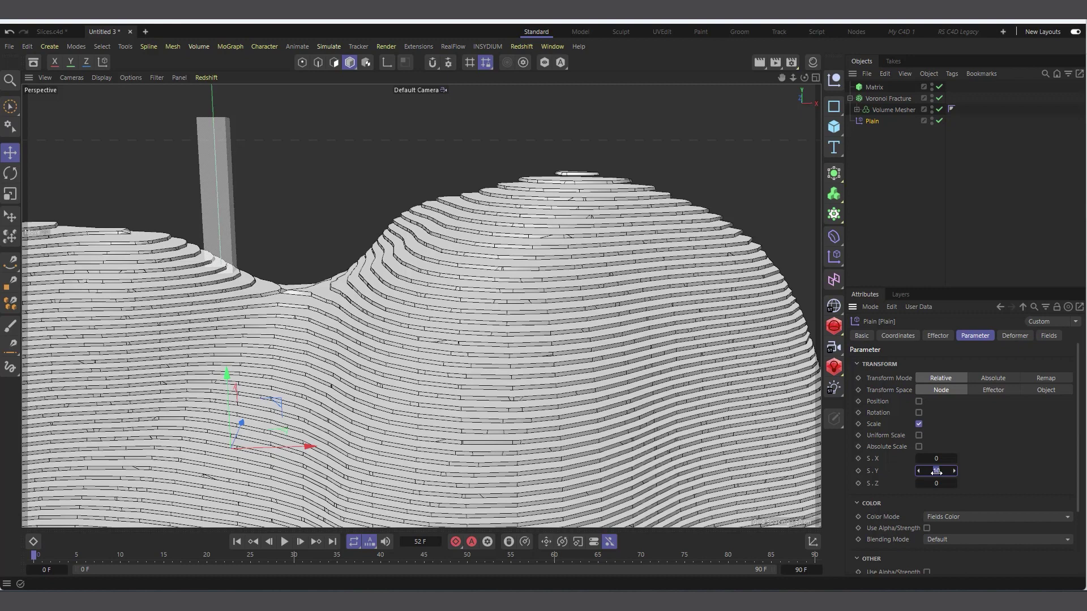
text(15)
key(Return)
scroll(657, 221, down, 3)
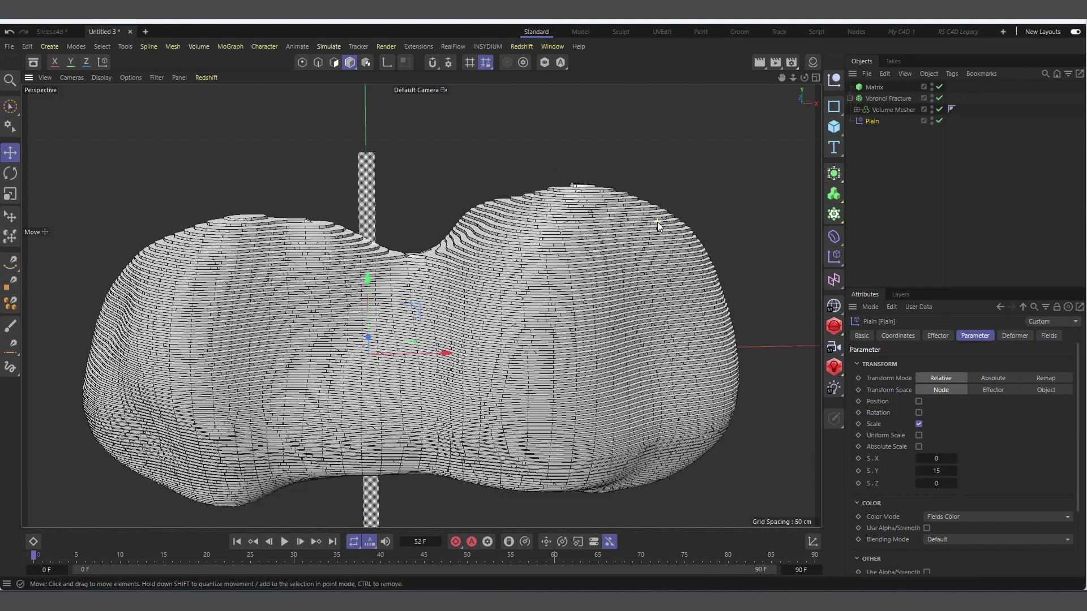
scroll(600, 263, up, 1)
scroll(542, 216, up, 2)
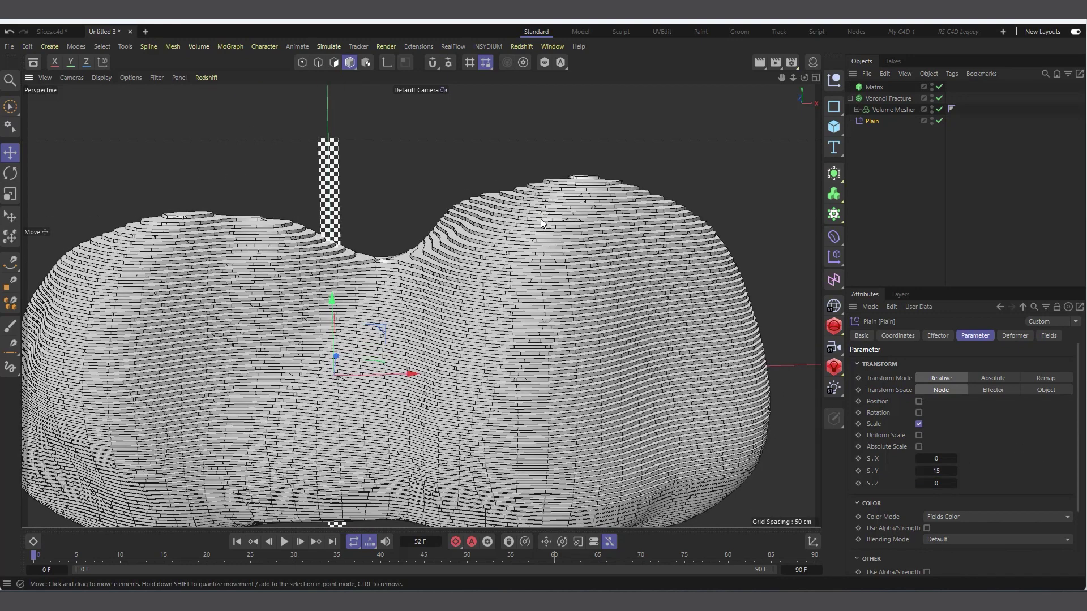
mouse_move(804, 77)
mouse_down()
mouse_move(806, 93)
mouse_move(803, 76)
mouse_up()
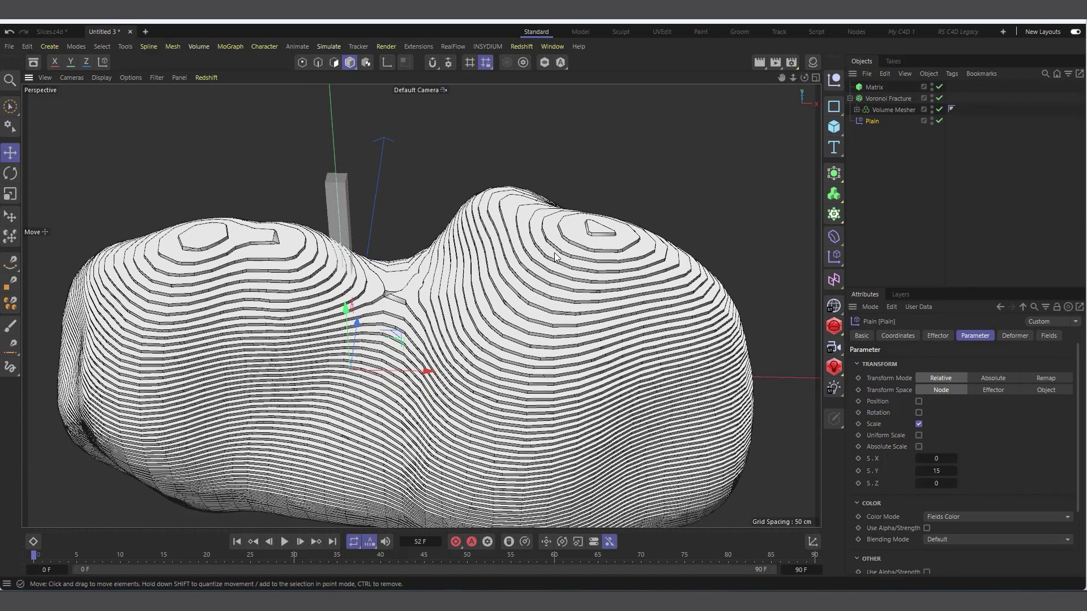
scroll(382, 257, down, 1)
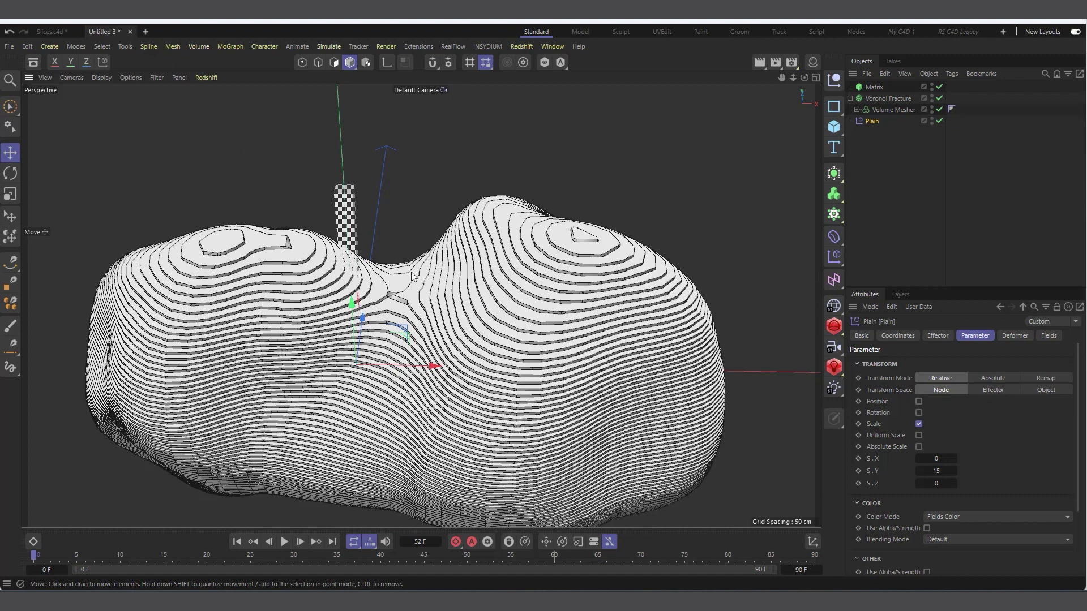
scroll(473, 273, up, 2)
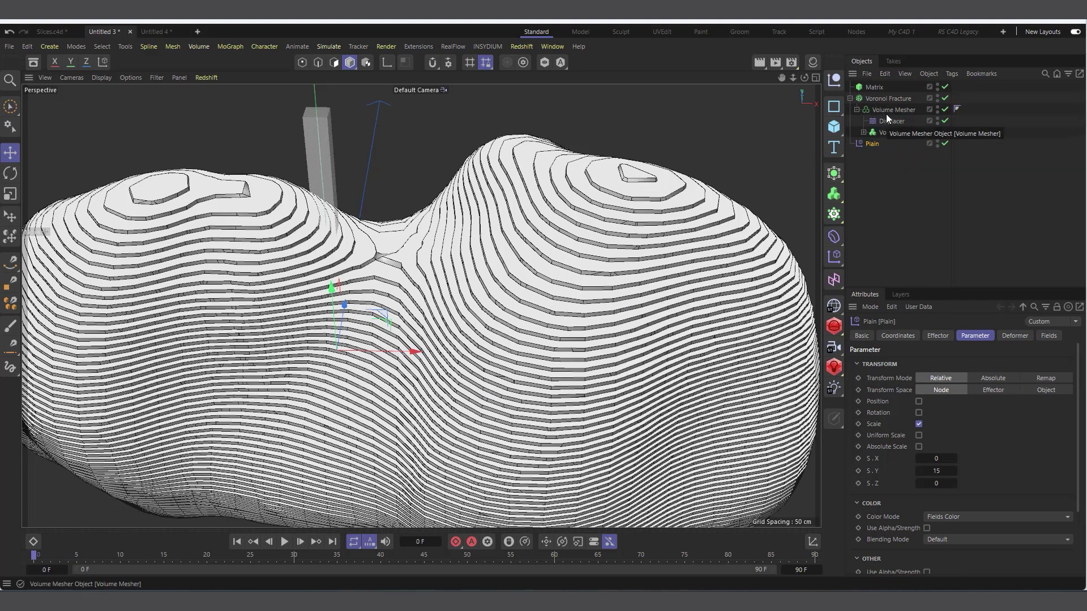
Disable the Plain effector so that only the Voronoi Fracture's fragment offset acts on the slices.
click(886, 98)
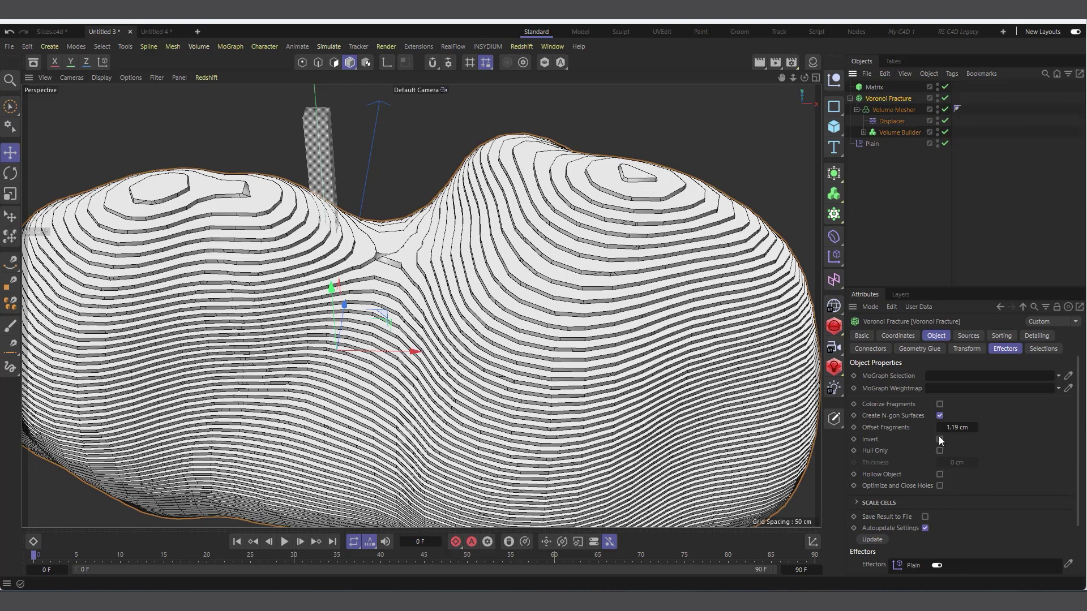
click(868, 144)
click(945, 144)
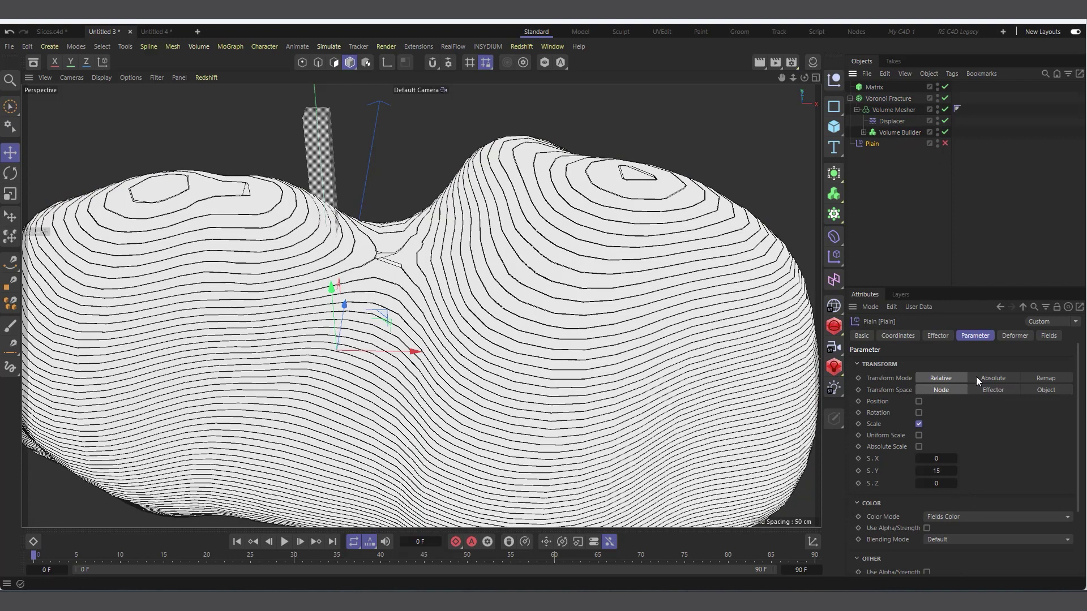
Set the Voronoi Fracture's Offset Fragments to 1.195 cm while viewing the slice edges up close.
click(889, 102)
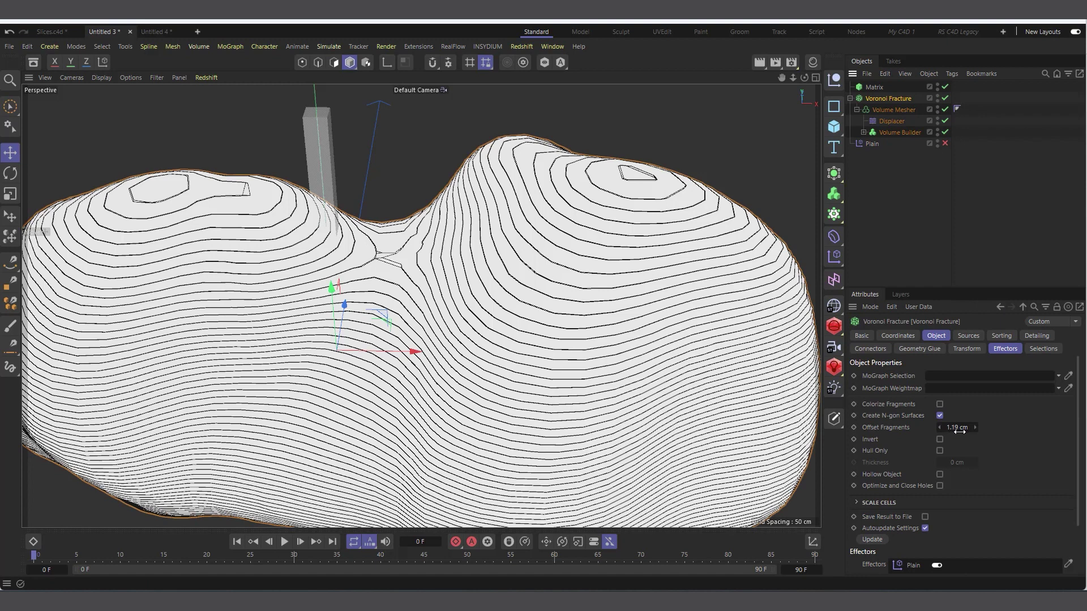
scroll(772, 192, up, 10)
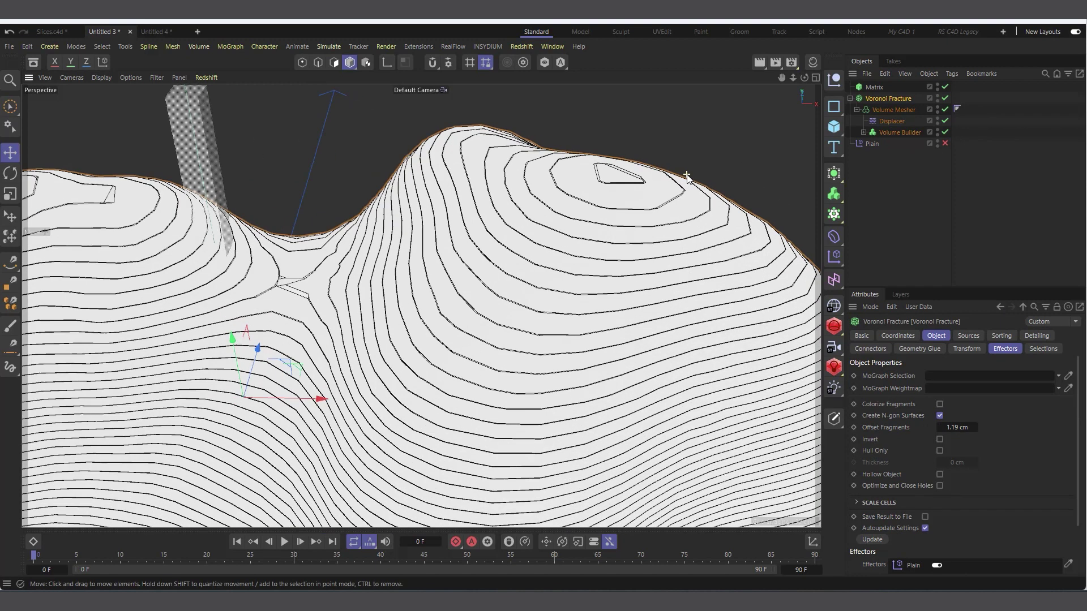
click(955, 427)
click(956, 428)
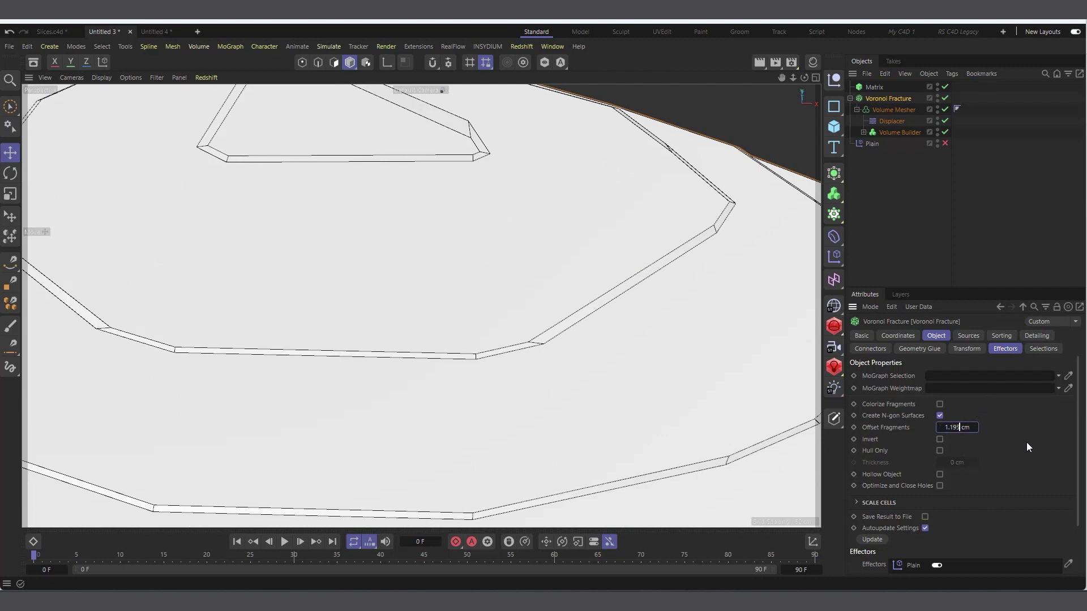
text(95)
key(Return)
Fine-tune the Voronoi Fracture's Offset Fragments to 1.199 cm.
click(956, 427)
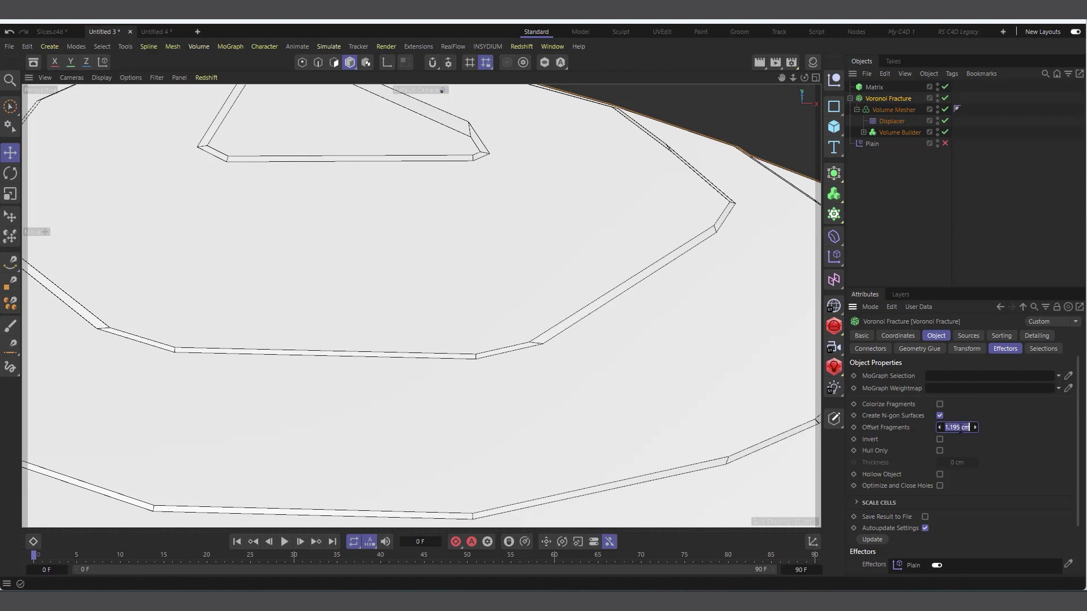
click(956, 428)
key(Delete)
text(9)
key(Return)
Try an Offset Fragments value of 1.4 cm on the Voronoi Fracture.
click(956, 428)
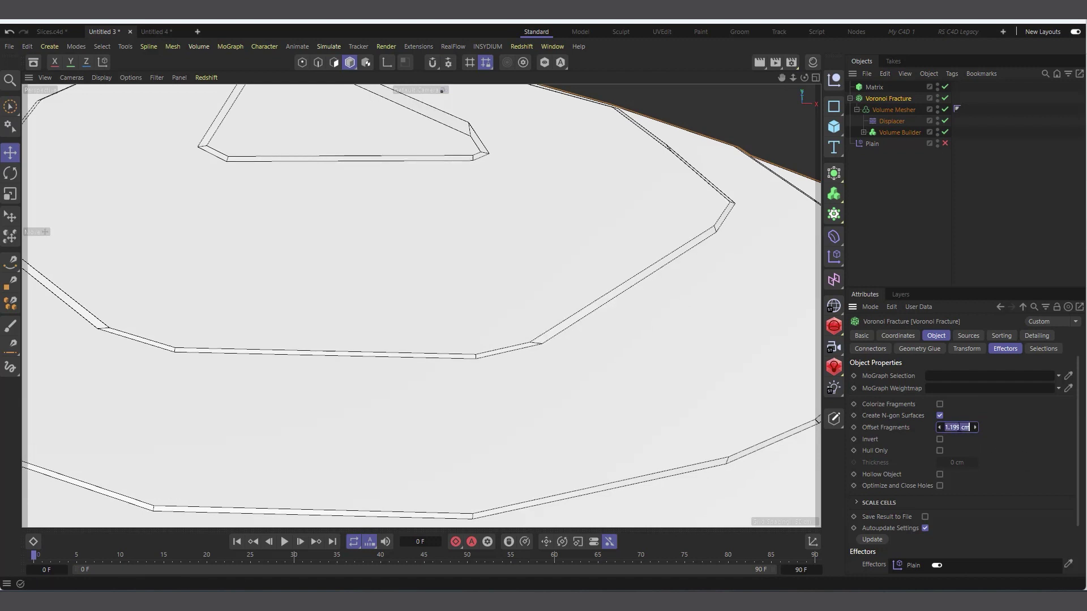
click(954, 427)
click(1028, 470)
click(957, 428)
click(952, 428)
text(4)
key(Return)
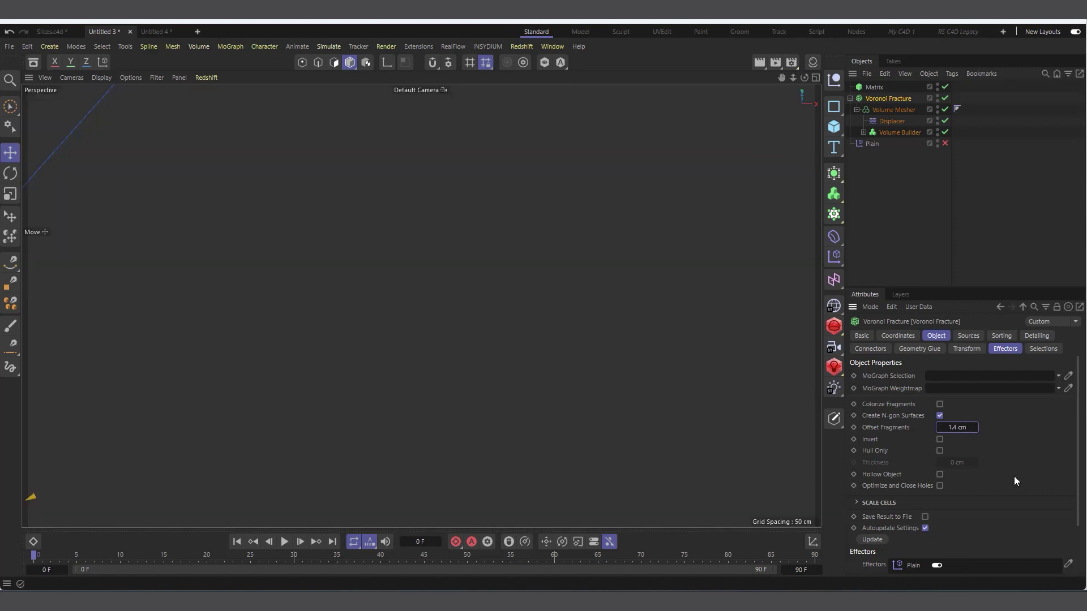
Bring the Voronoi Fracture's Offset Fragments down to 1.23 cm.
click(957, 427)
click(953, 428)
click(957, 427)
click(954, 427)
key(Delete)
key(Return)
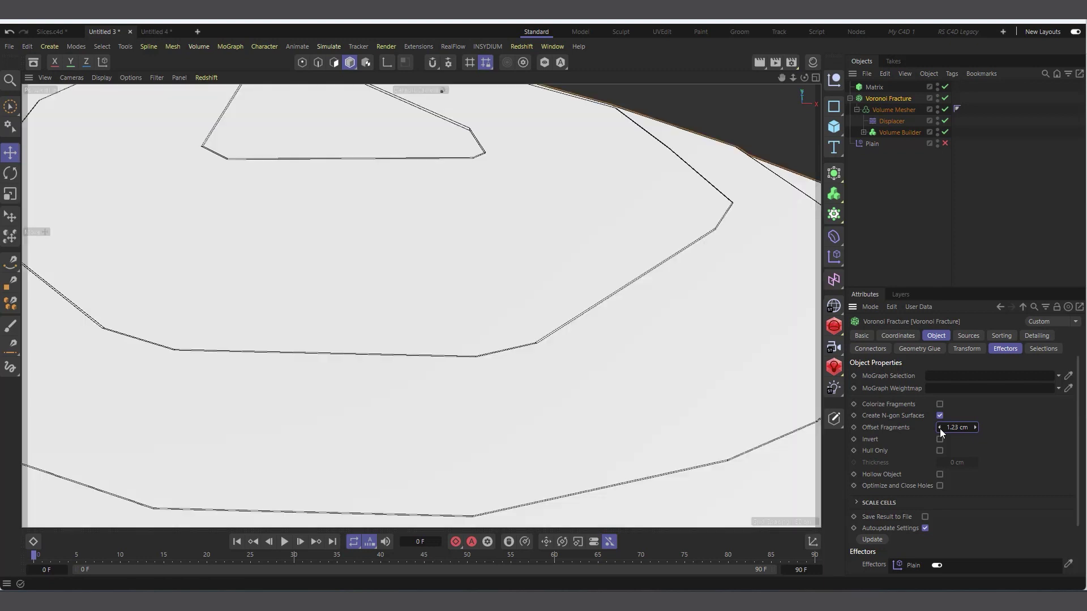
Refine the Voronoi Fracture's Offset Fragments to 1.235 cm for the thinnest possible slices.
click(957, 428)
click(957, 427)
text(5)
key(Return)
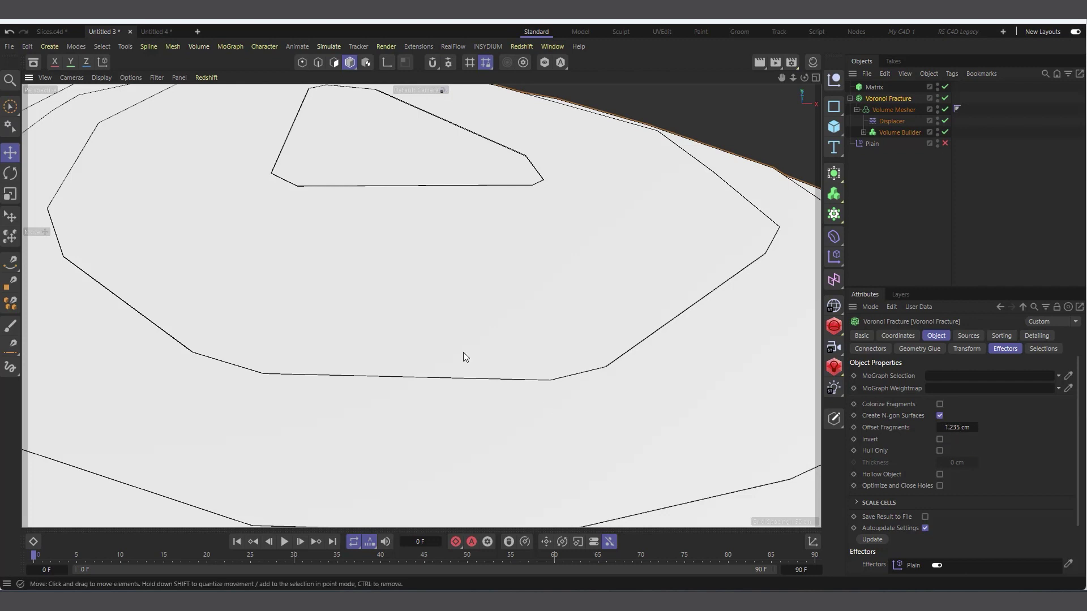
Re-enable the Plain effector and show its parameters.
click(945, 144)
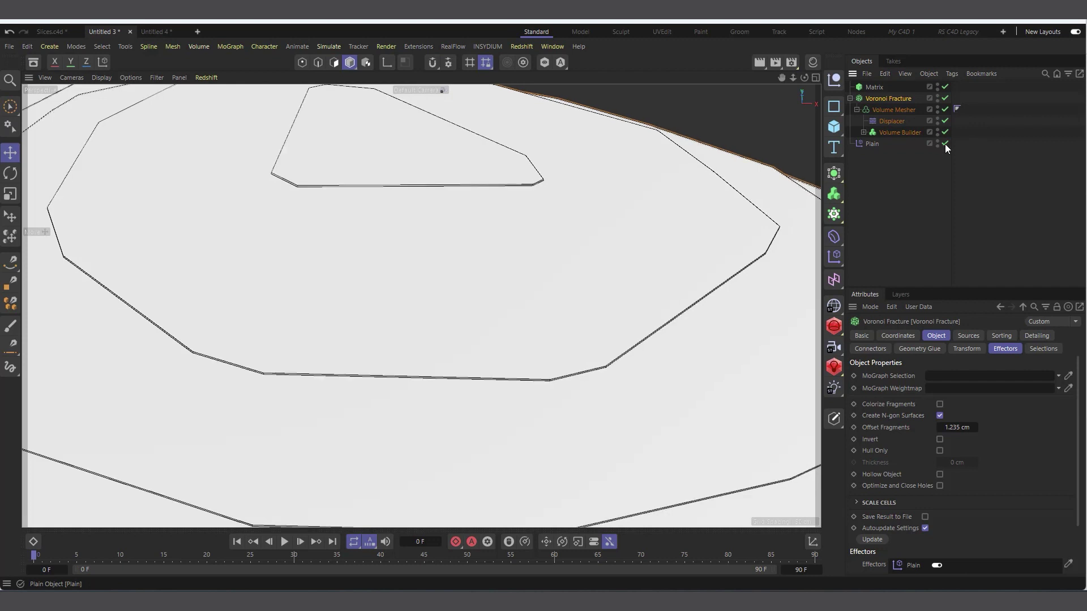
click(871, 143)
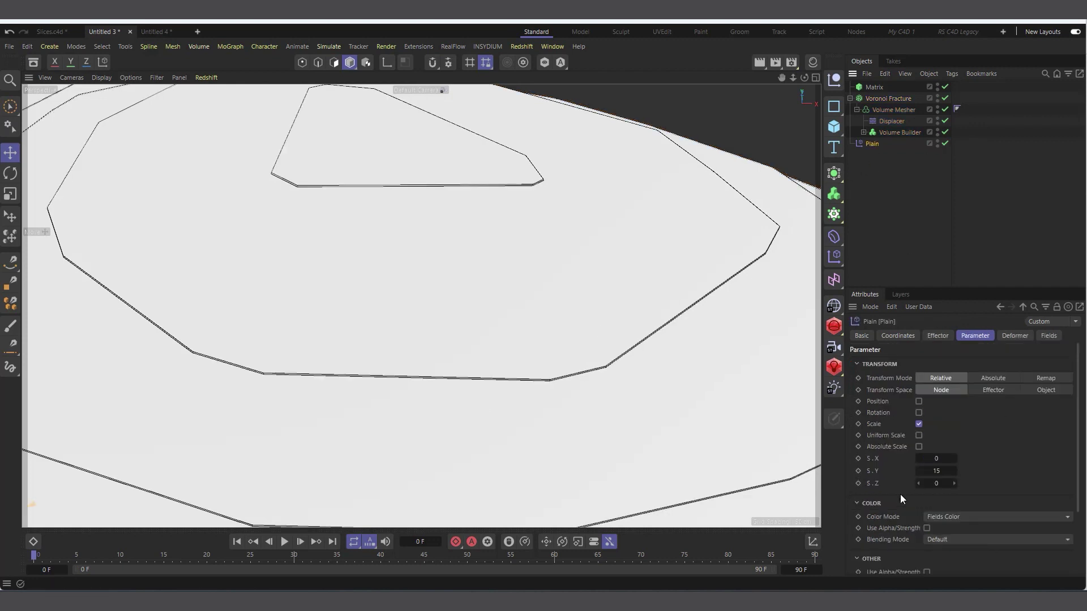
Try Y scale values of 100 and 150 on the Plain effector to thicken the slices.
double_click(937, 471)
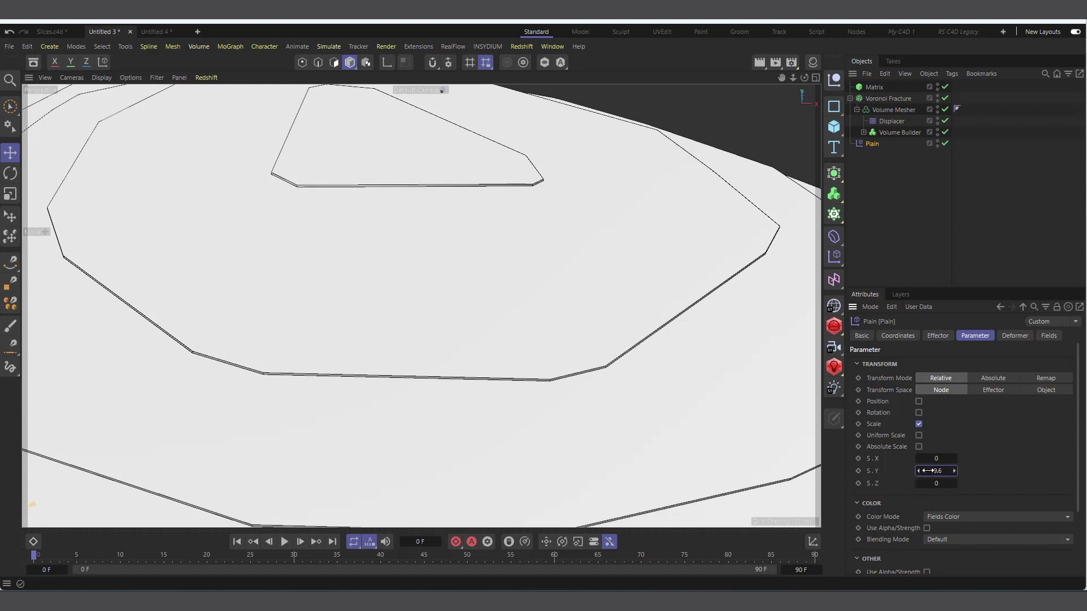
key(BackSpace)
text(100)
key(Return)
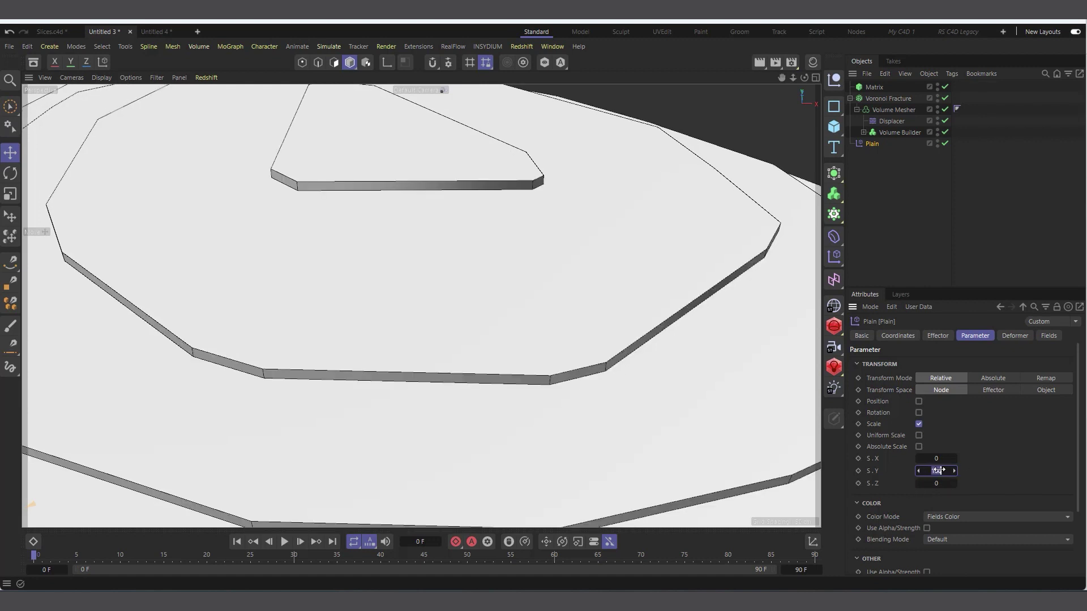
key(Return)
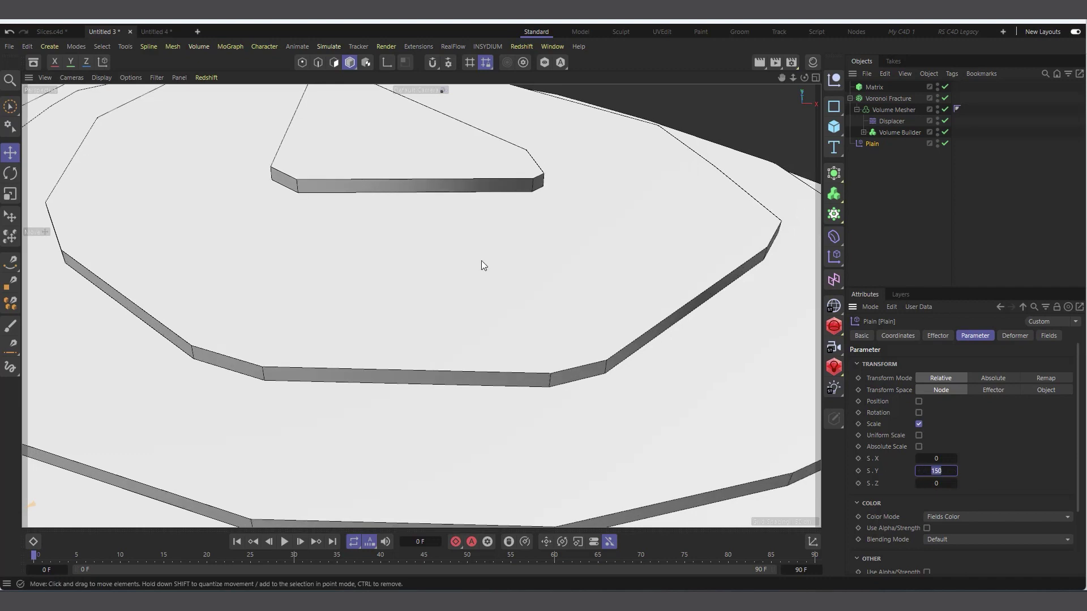
scroll(481, 262, down, 5)
alt+drag(462, 234, 557, 216)
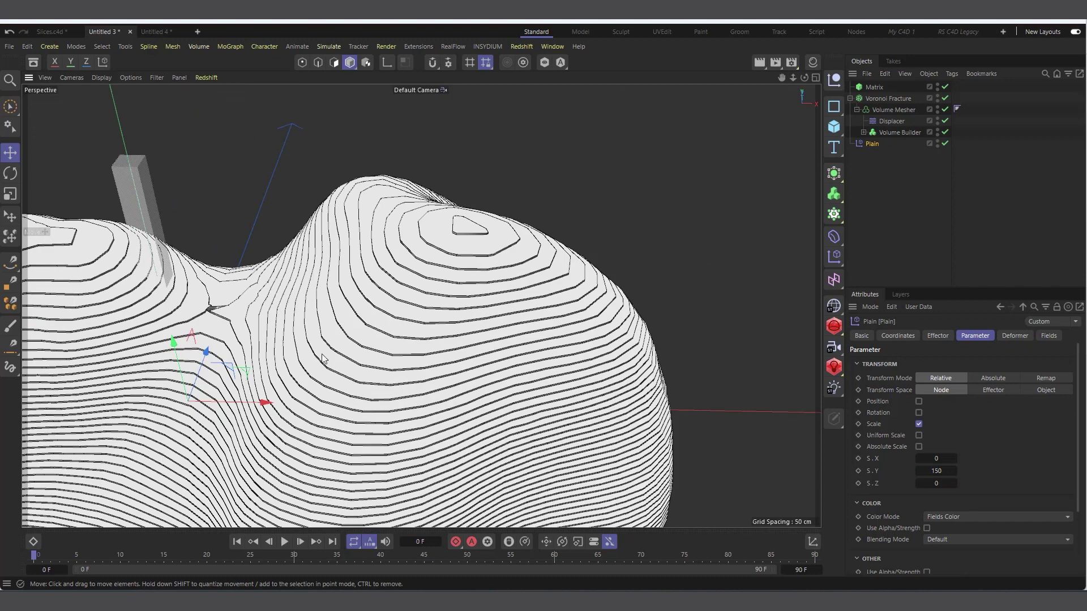
alt+drag(637, 368, 405, 438)
scroll(373, 447, up, 2)
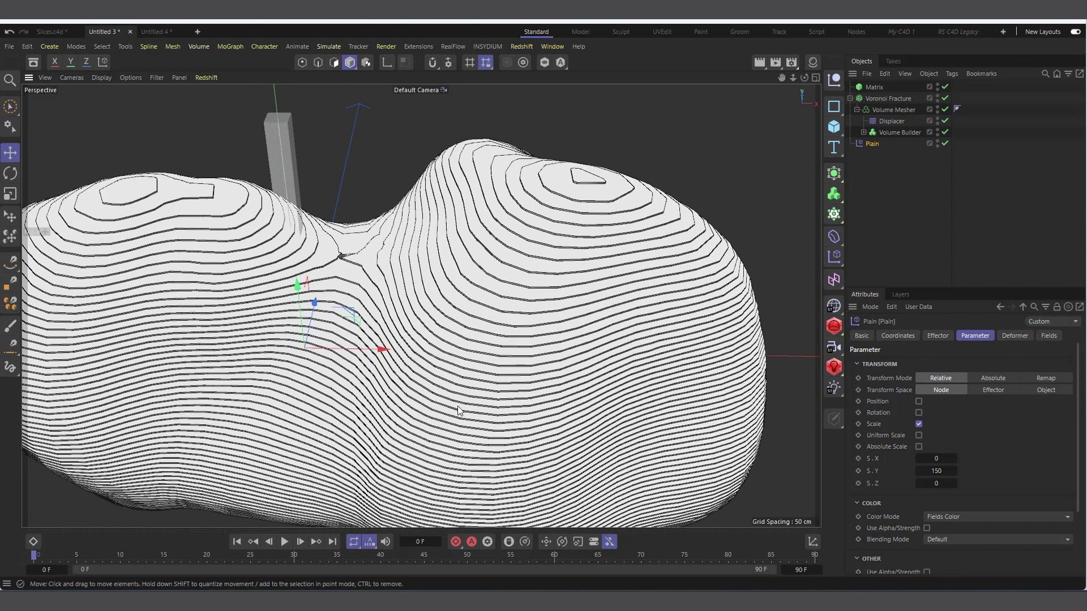
Review the slices up close along with the Voronoi Fracture, Volume Mesher and Volume Builder settings.
click(877, 100)
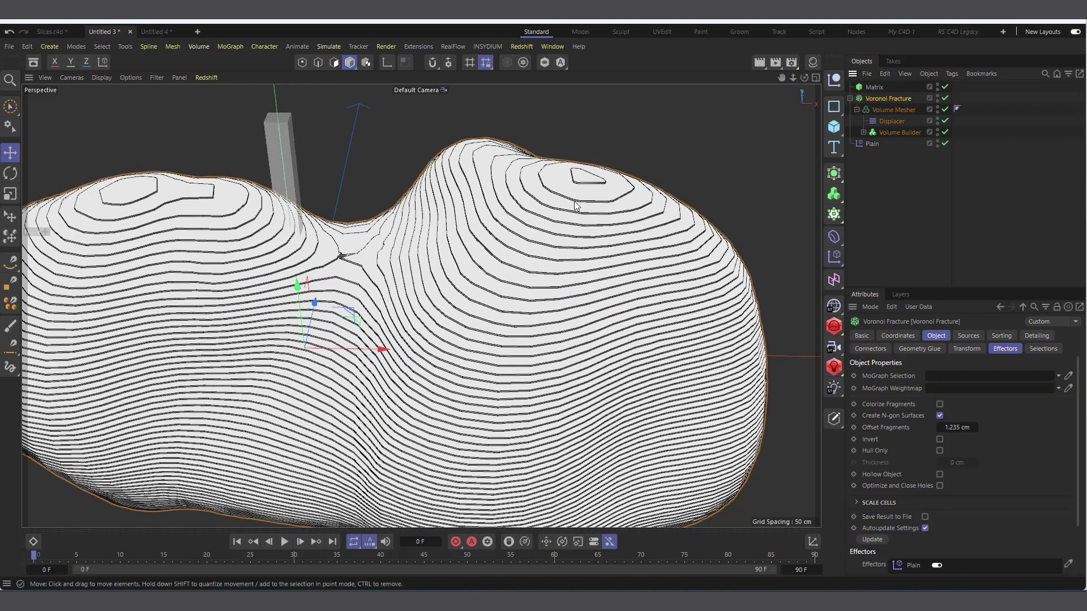
scroll(583, 185, up, 3)
scroll(583, 185, up, 2)
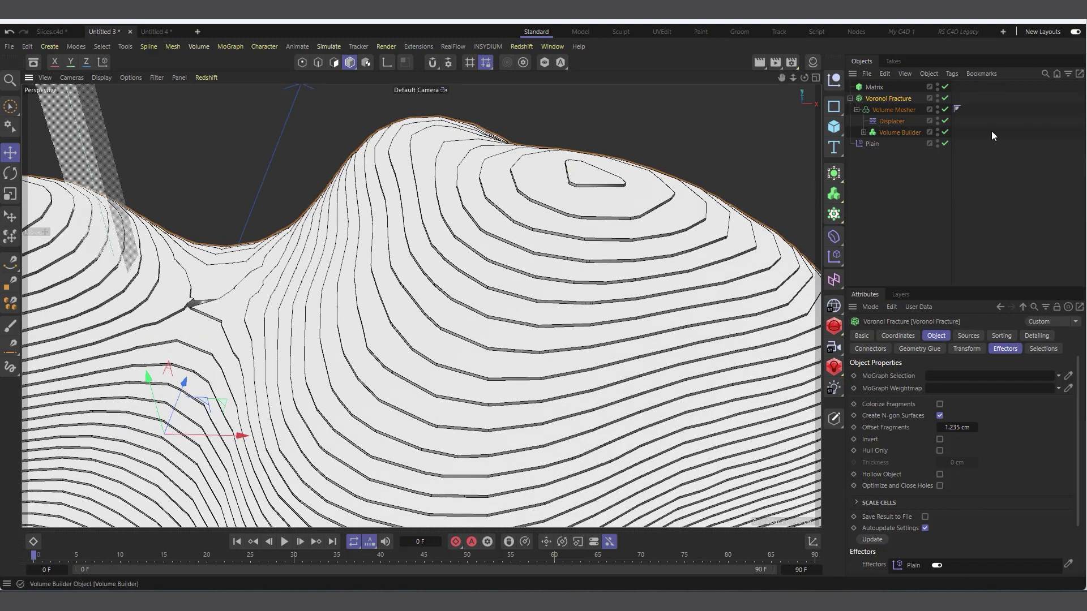
click(887, 110)
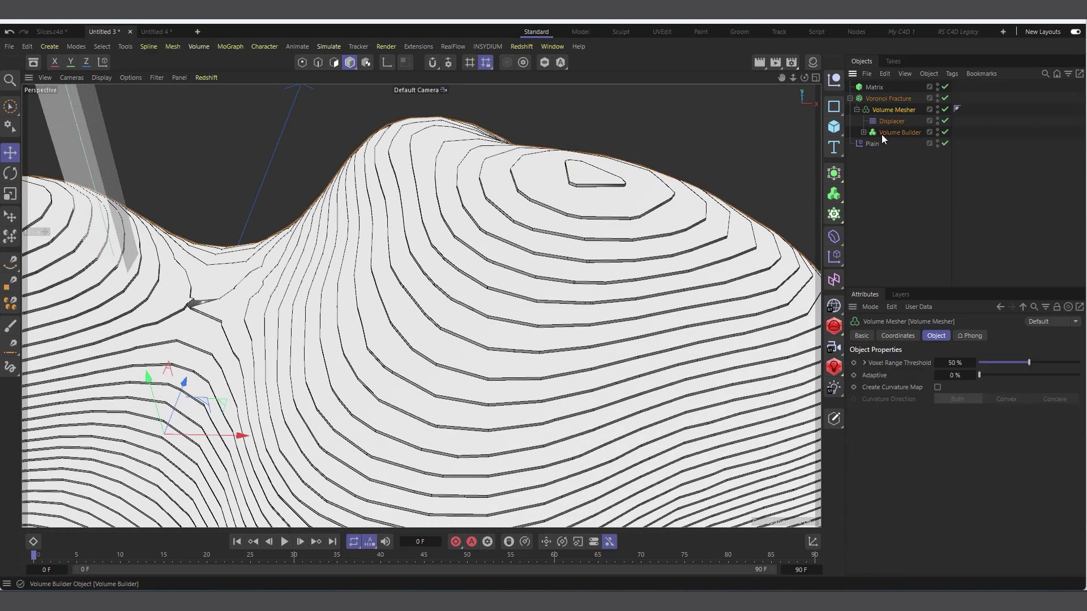
click(900, 133)
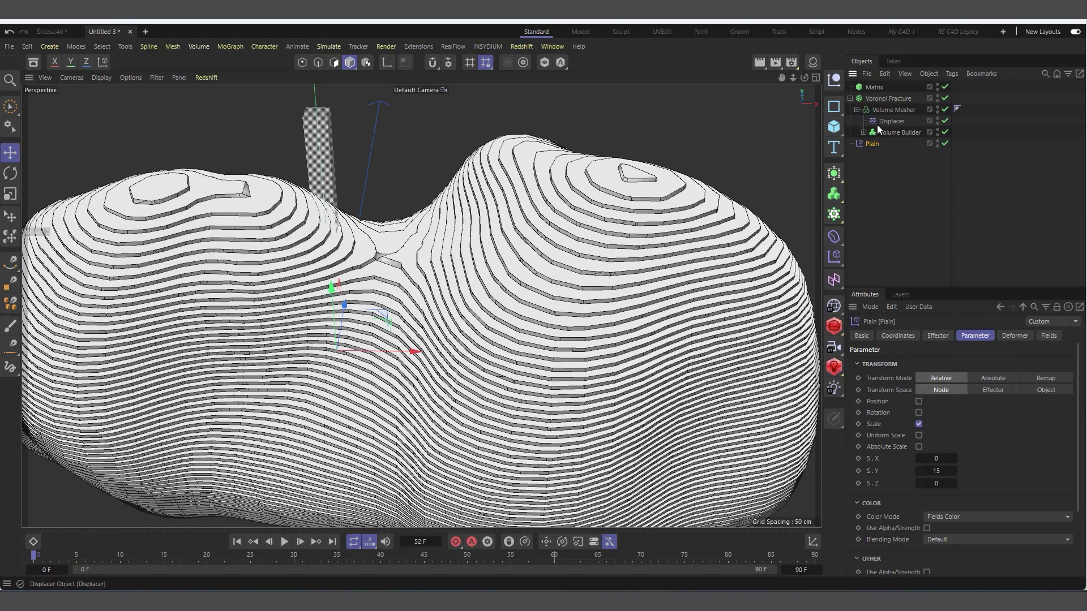
Copy the Volume Mesher with its children into a new empty project.
click(856, 109)
click(897, 113)
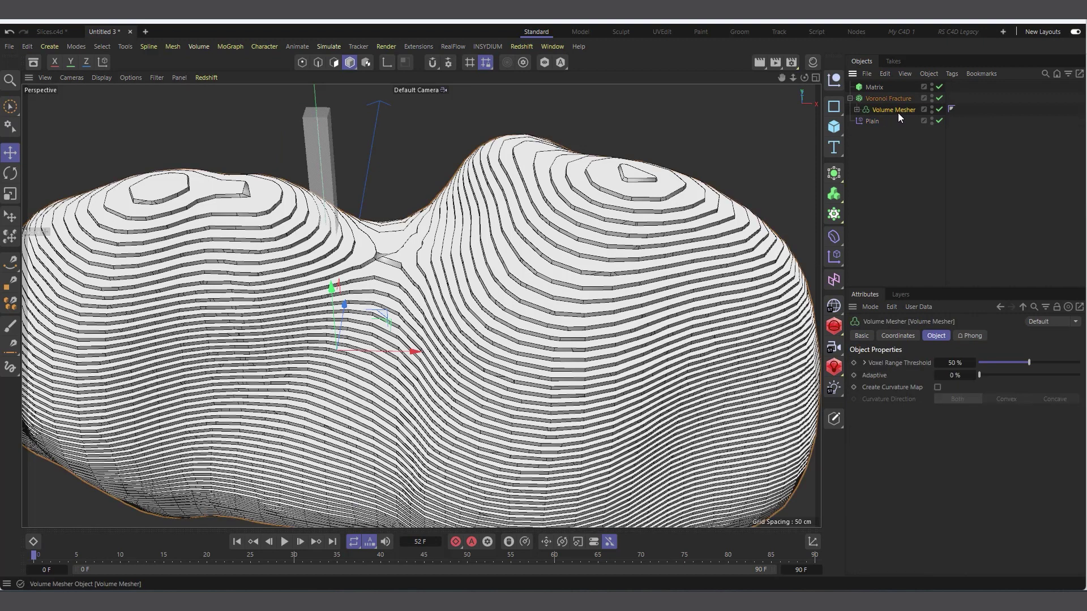
click(886, 74)
click(903, 121)
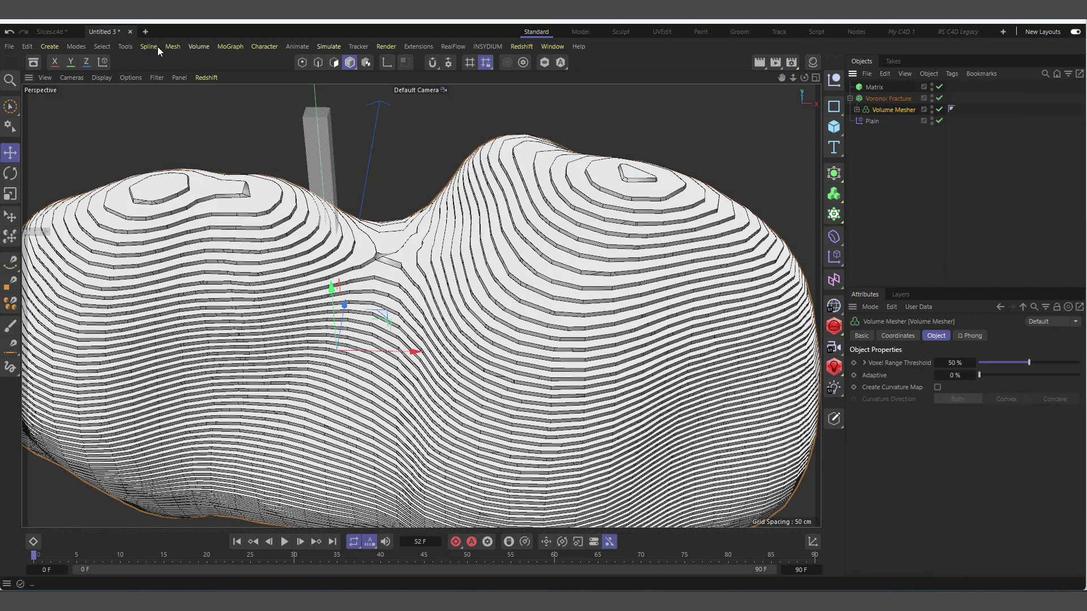
click(146, 31)
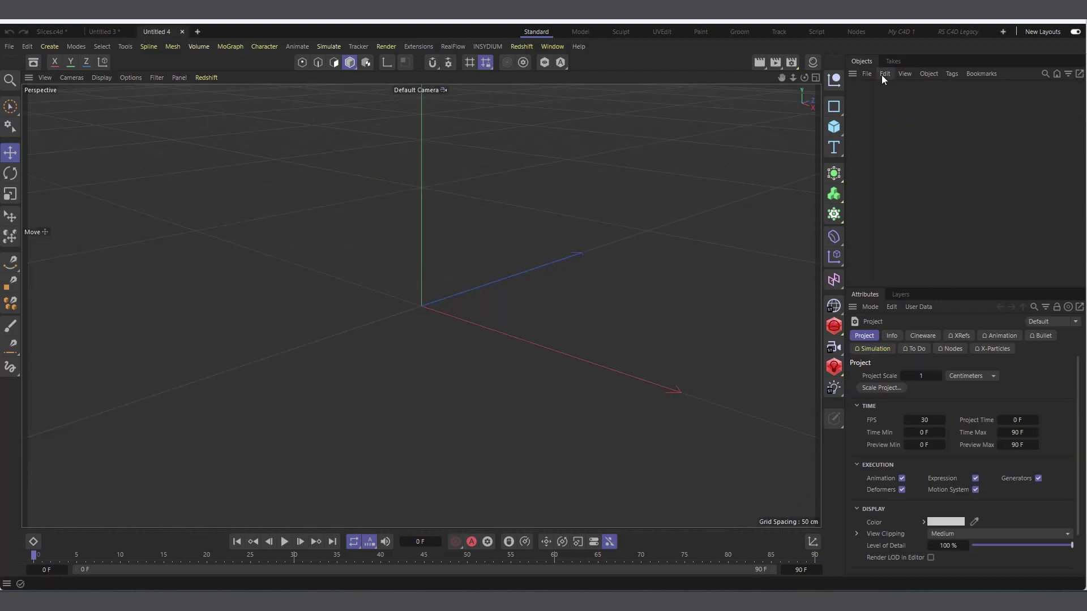
click(883, 74)
click(914, 130)
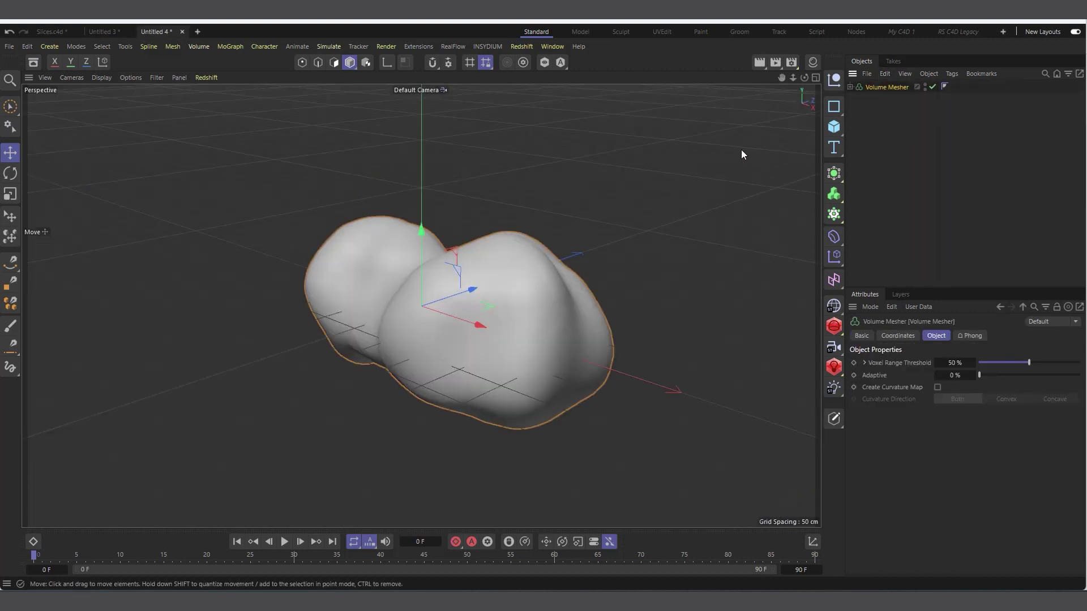
Play back the displaced mesh's animation and return to frame 0.
drag(804, 78, 807, 80)
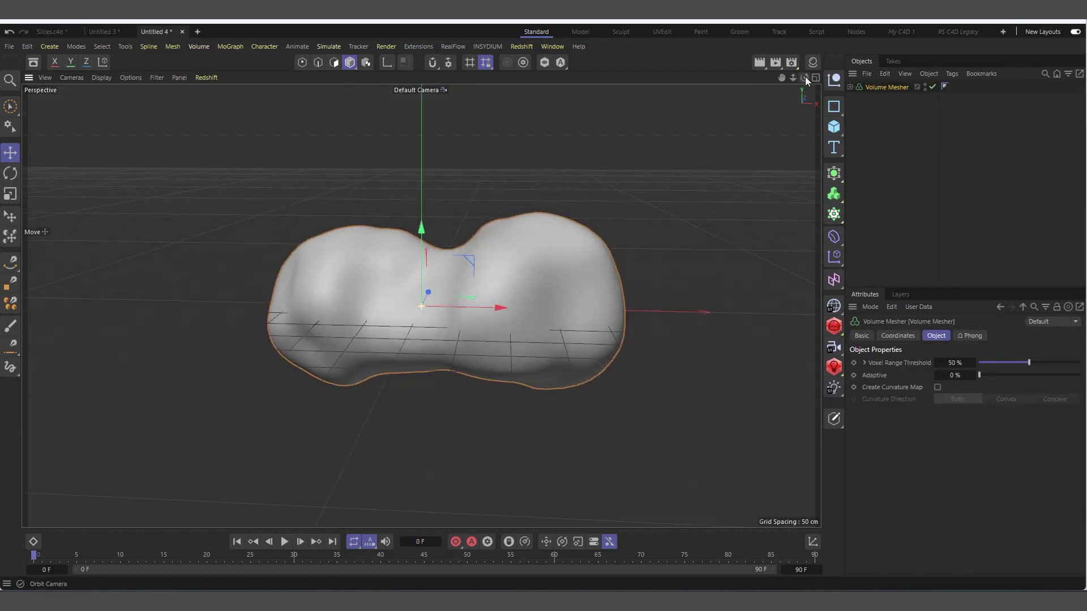
click(284, 542)
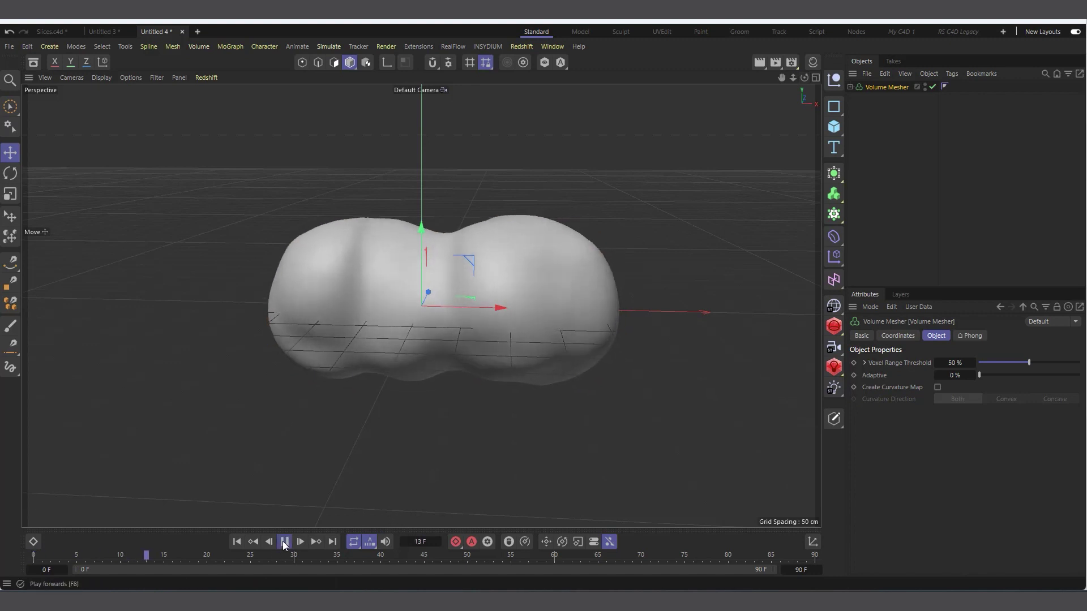
click(284, 542)
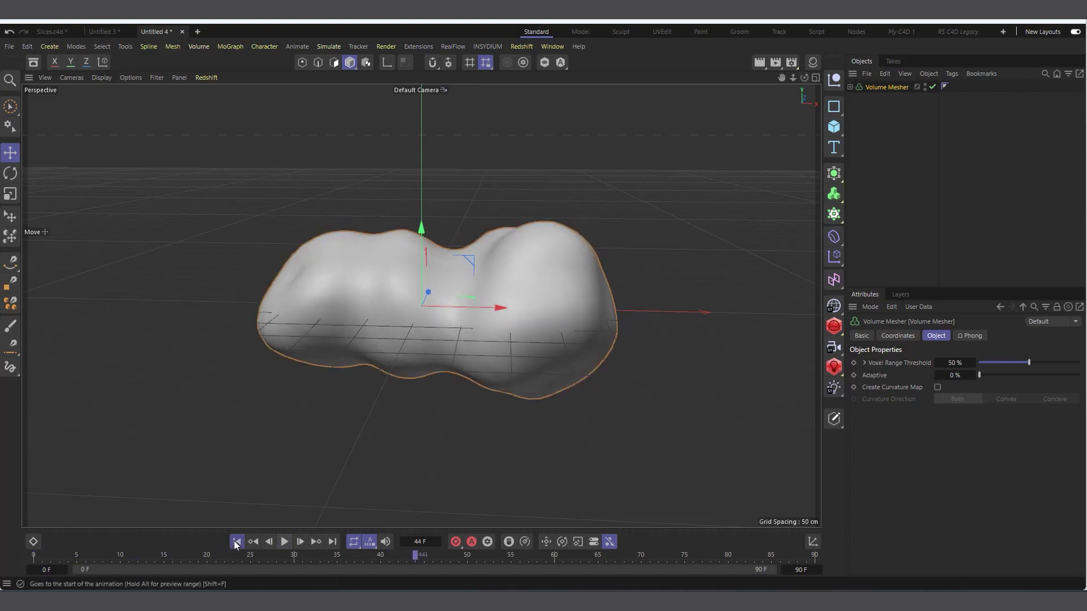
click(237, 542)
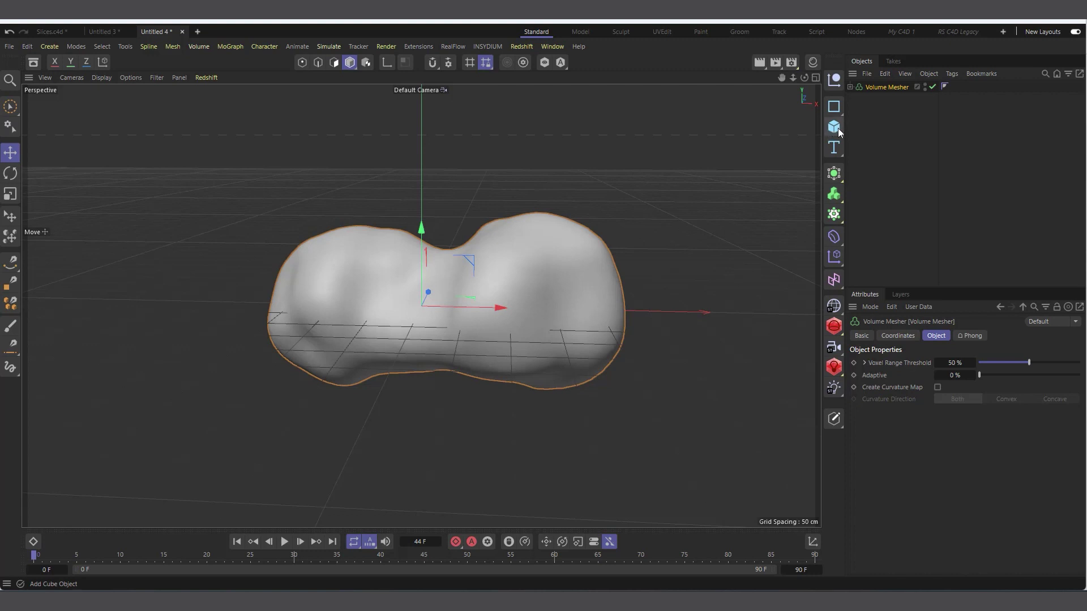
Add a Plane primitive and scale it up to about 125% so it extends beyond the mesh.
drag(840, 131, 872, 163)
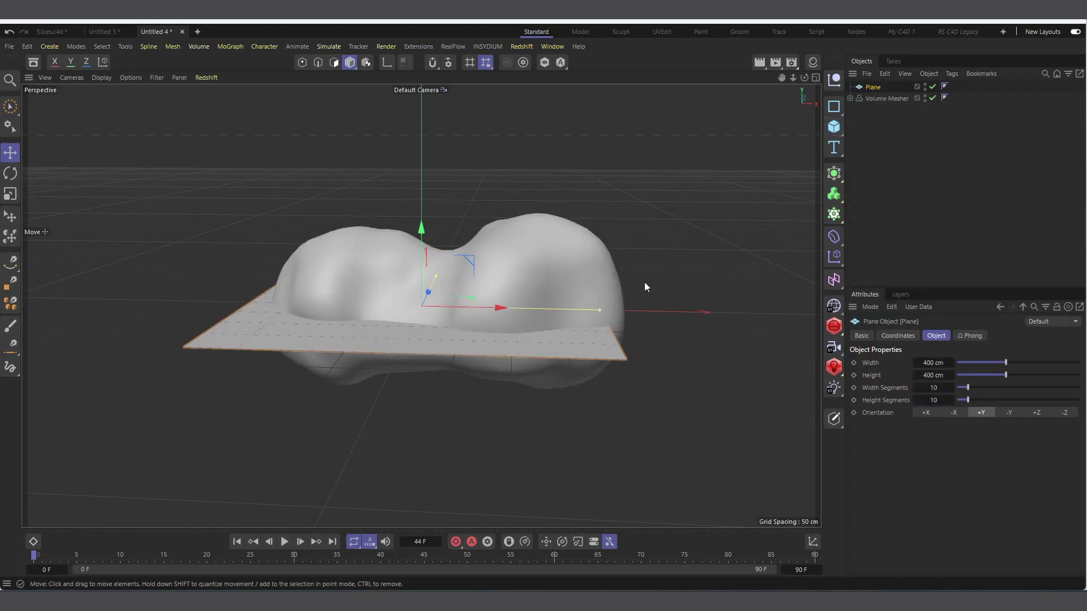
key(t)
drag(259, 282, 344, 261)
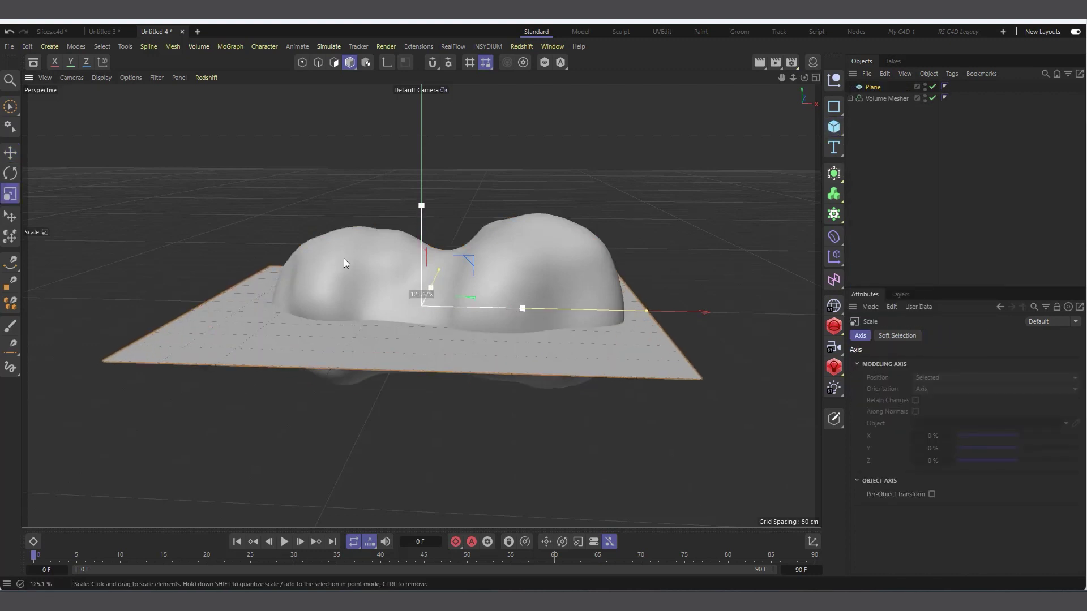
drag(805, 78, 805, 99)
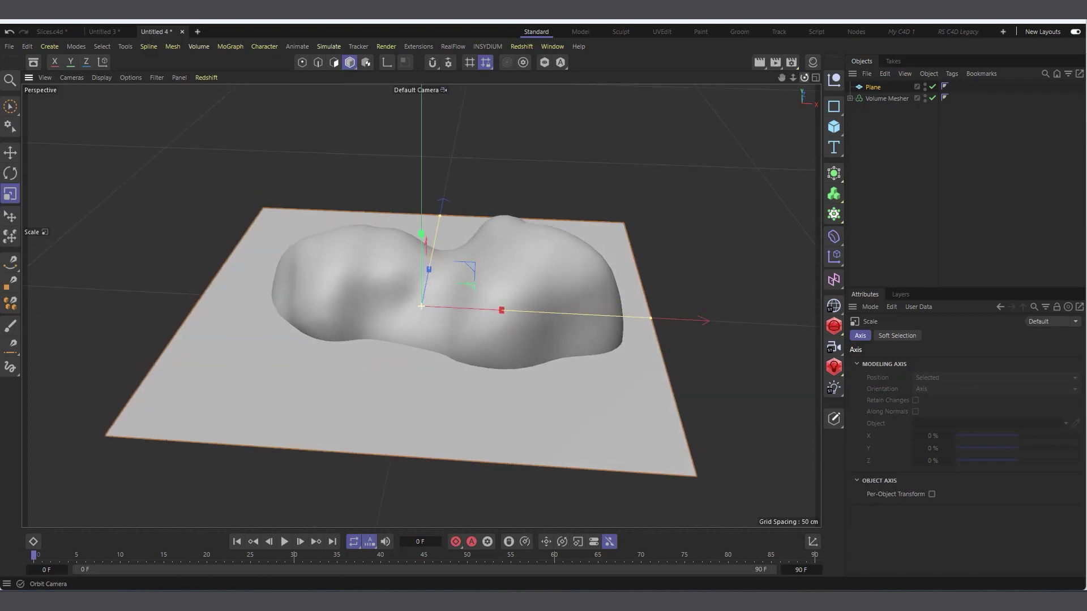
Add a Cloner and nest the Plane inside it.
click(841, 220)
click(893, 233)
mouse_move(875, 98)
mouse_down()
mouse_move(886, 98)
mouse_move(878, 88)
mouse_up()
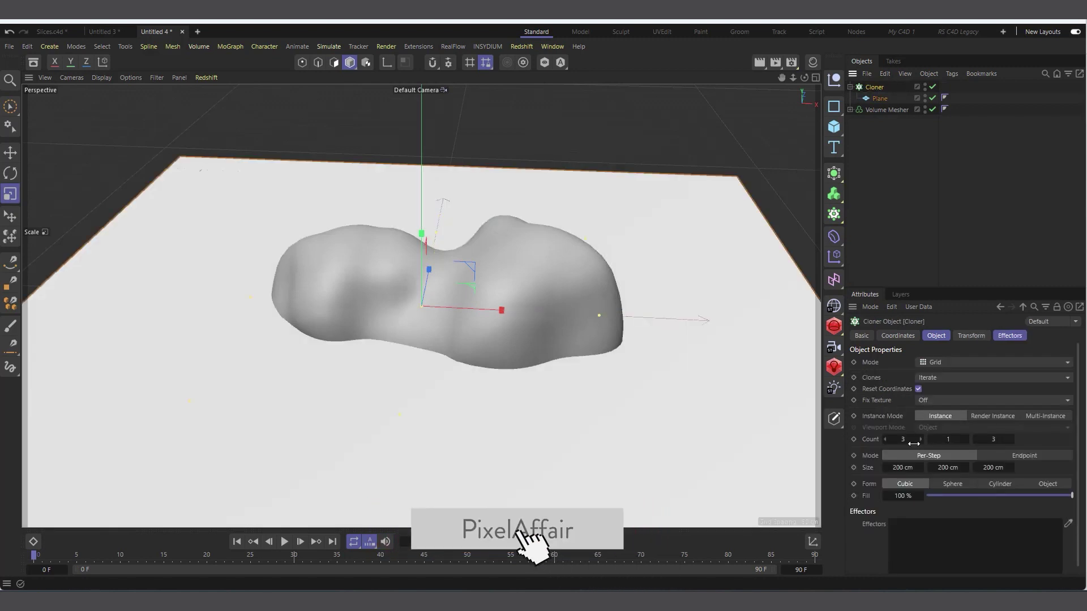
Set the Cloner's grid count to 1, 11, 1 and its Y size to 5 cm per step.
drag(885, 439, 1074, 466)
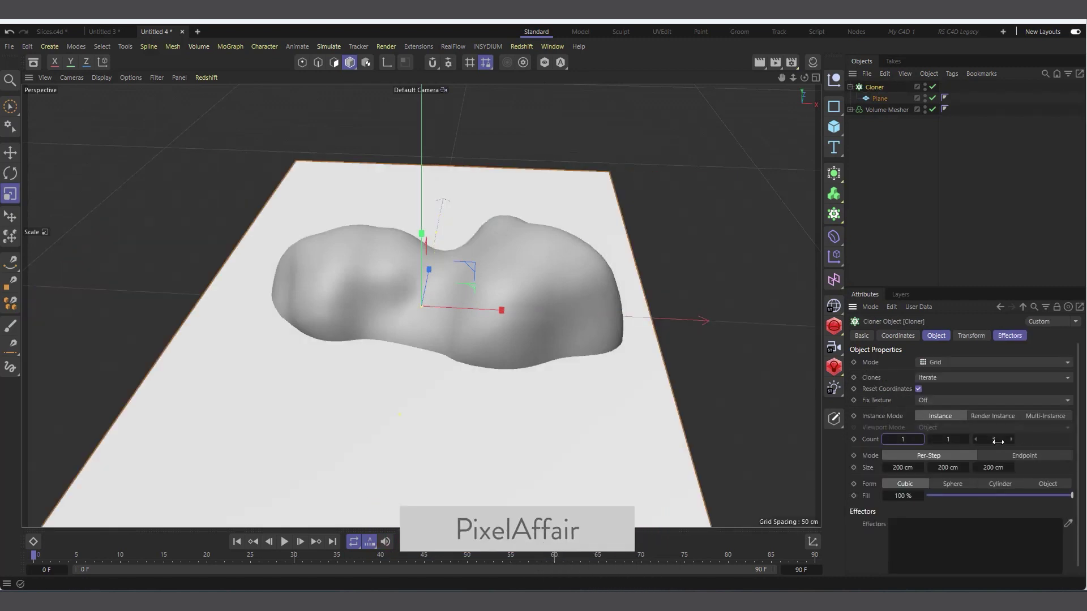
mouse_move(998, 441)
mouse_down()
mouse_move(1005, 452)
mouse_move(957, 442)
mouse_move(973, 439)
mouse_up()
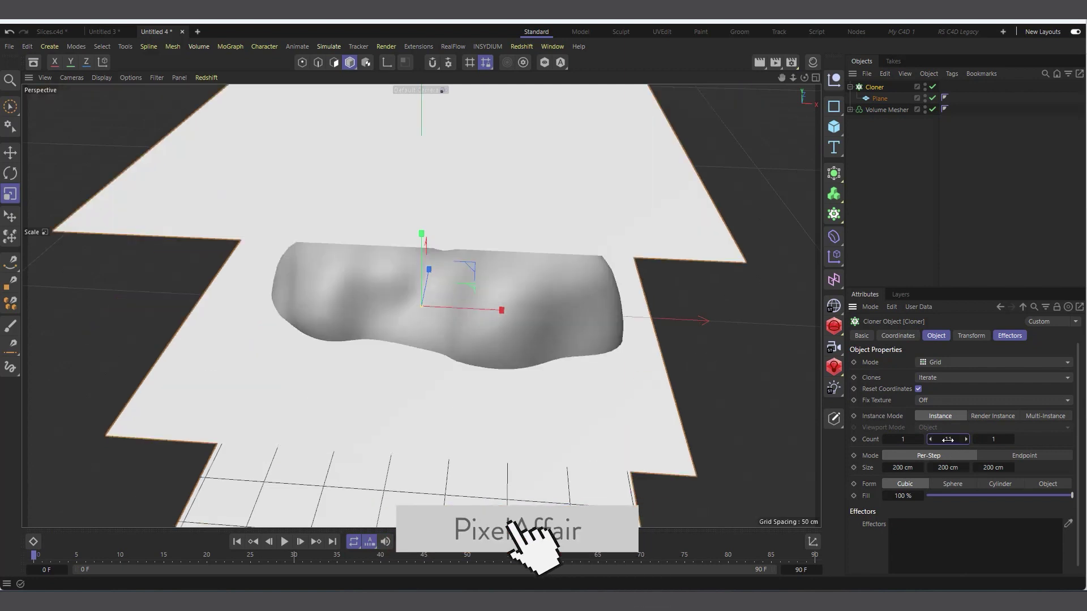
drag(948, 468, 922, 469)
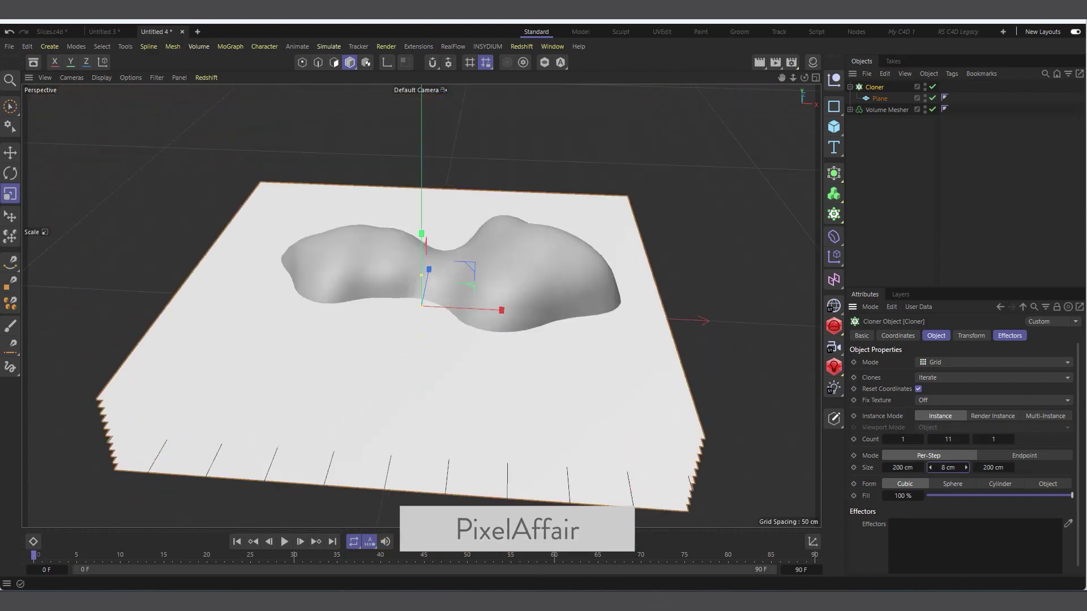
click(951, 467)
text(5)
Set the Cloner's Y count to 30 and its Y size to 7 cm so the planes span the mesh's height.
mouse_move(947, 440)
mouse_down()
mouse_move(969, 441)
mouse_move(929, 443)
mouse_up()
click(930, 440)
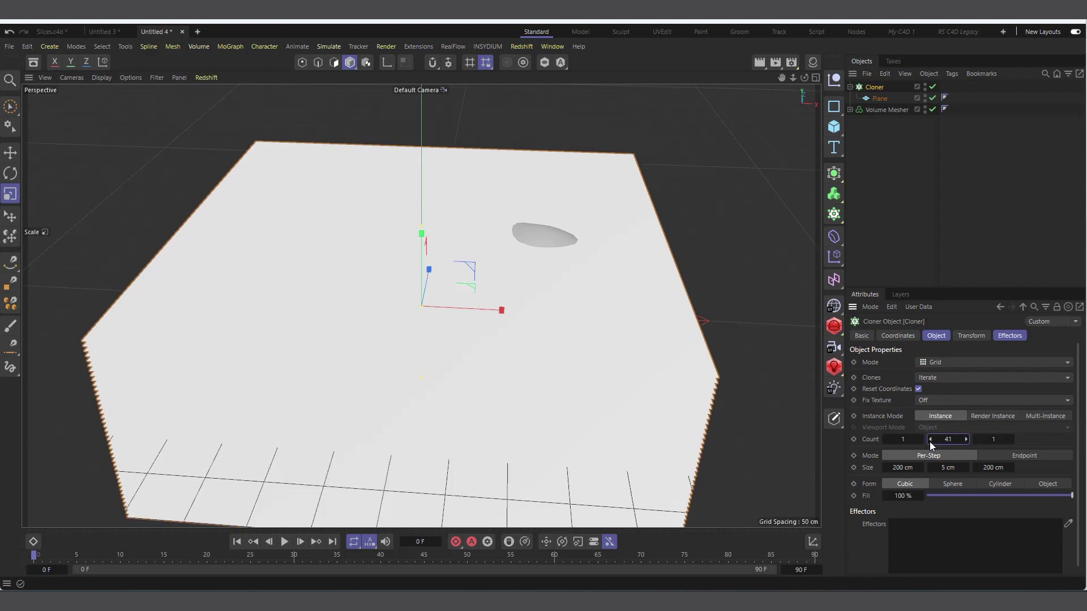
click(930, 440)
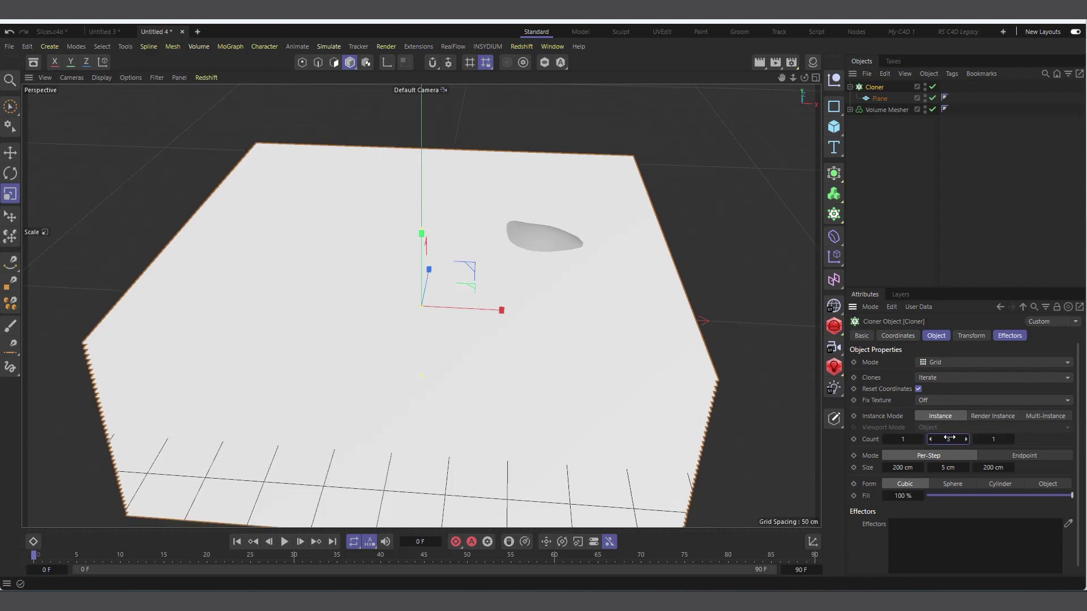
click(946, 249)
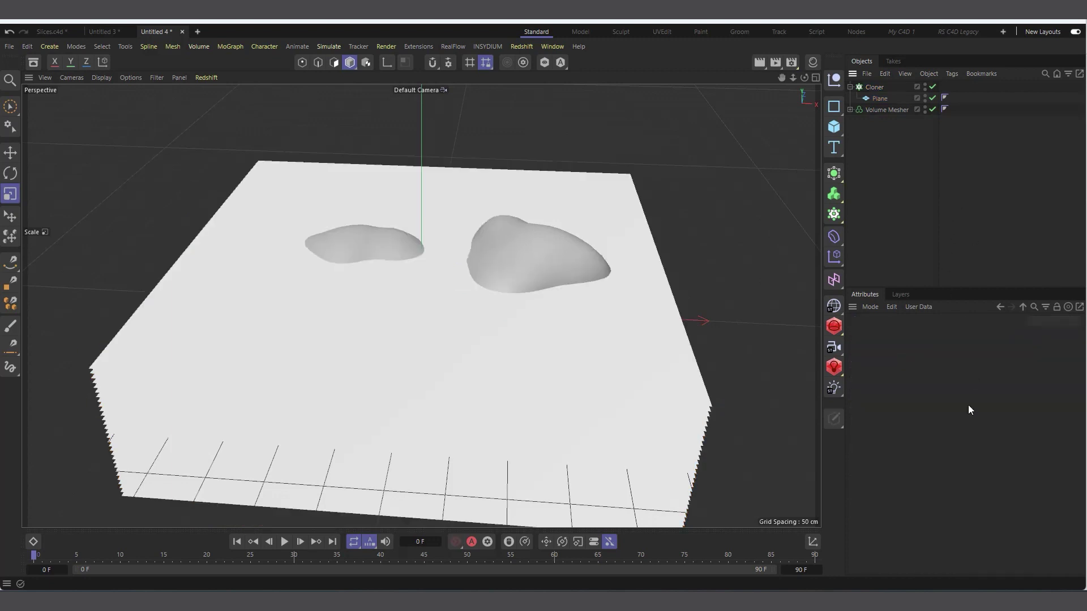
click(874, 87)
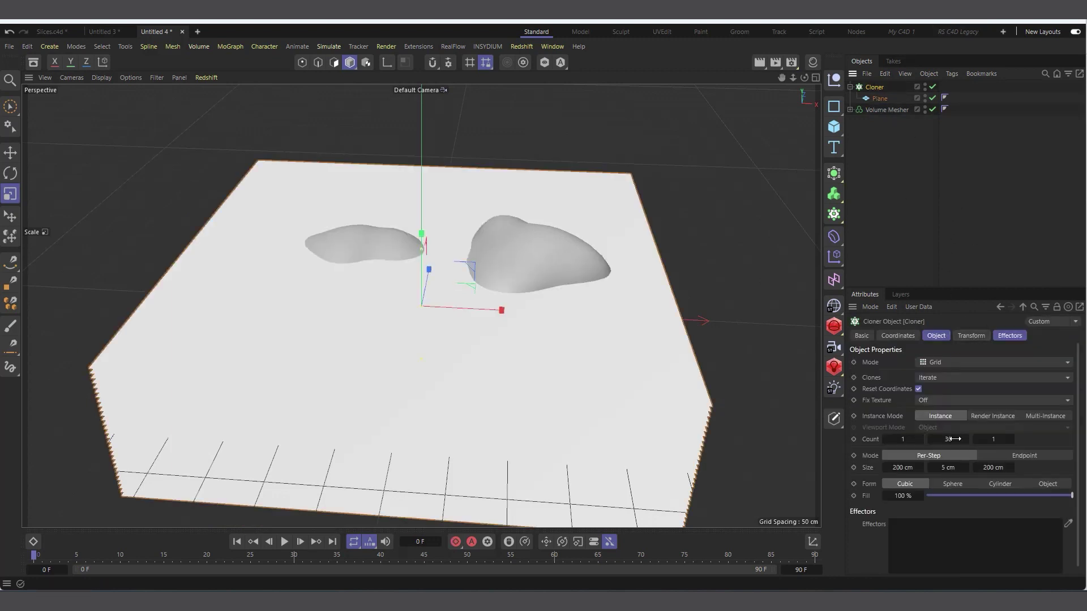
click(965, 468)
click(965, 468)
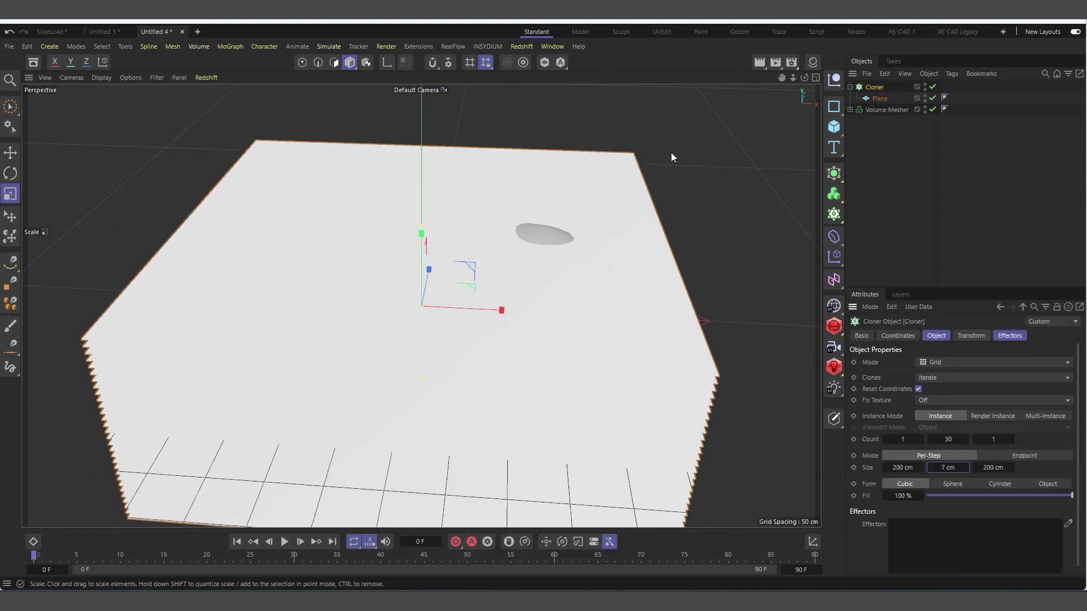
Add a Boole and nest the Cloner and the Volume Mesher inside it, with the Cloner first.
drag(805, 79, 618, 388)
click(850, 87)
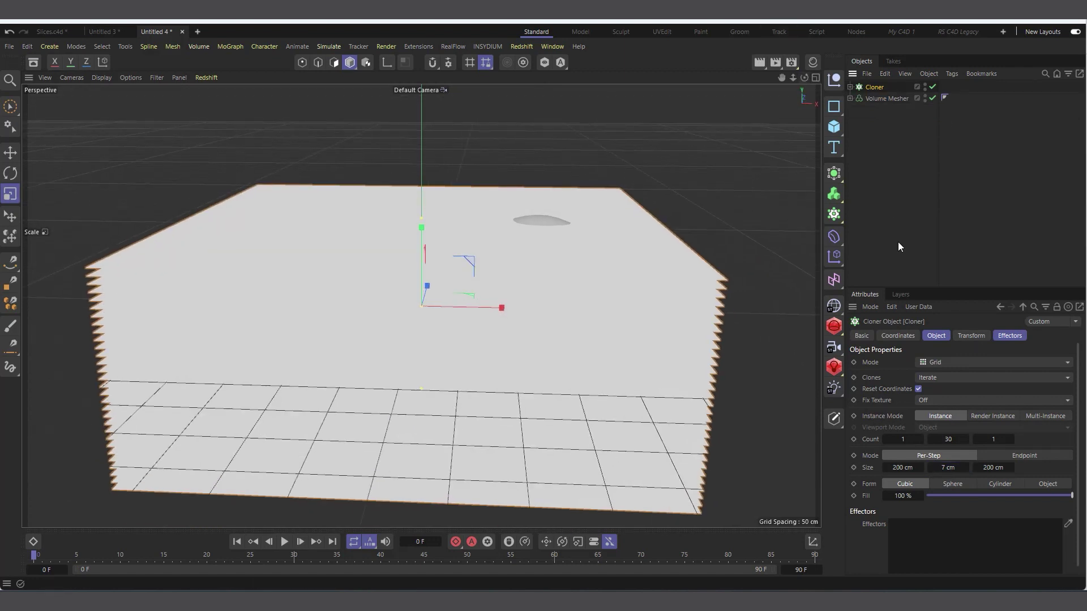
click(837, 176)
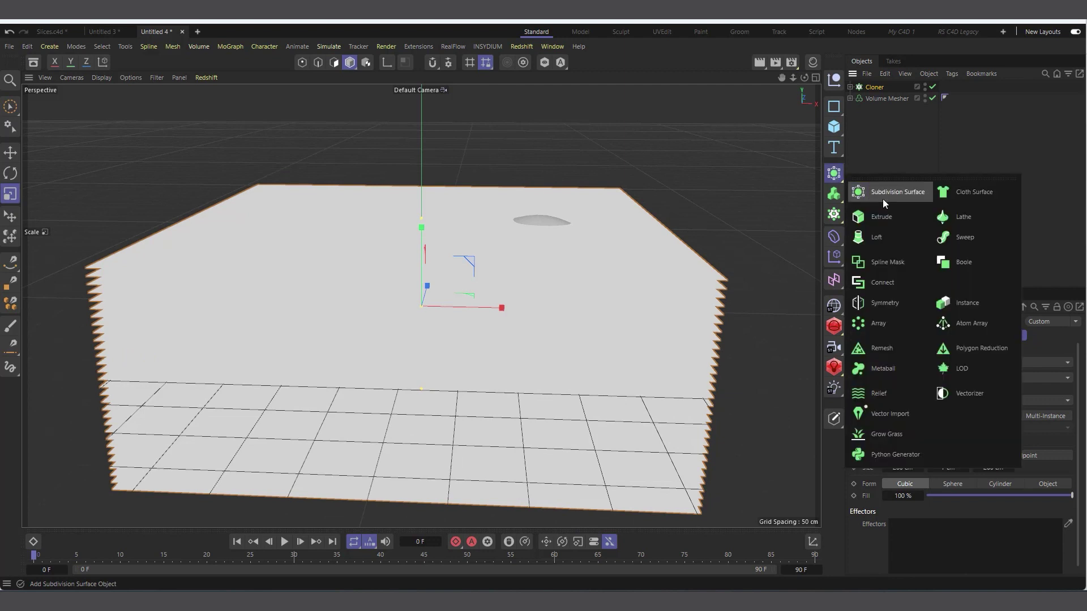
click(967, 264)
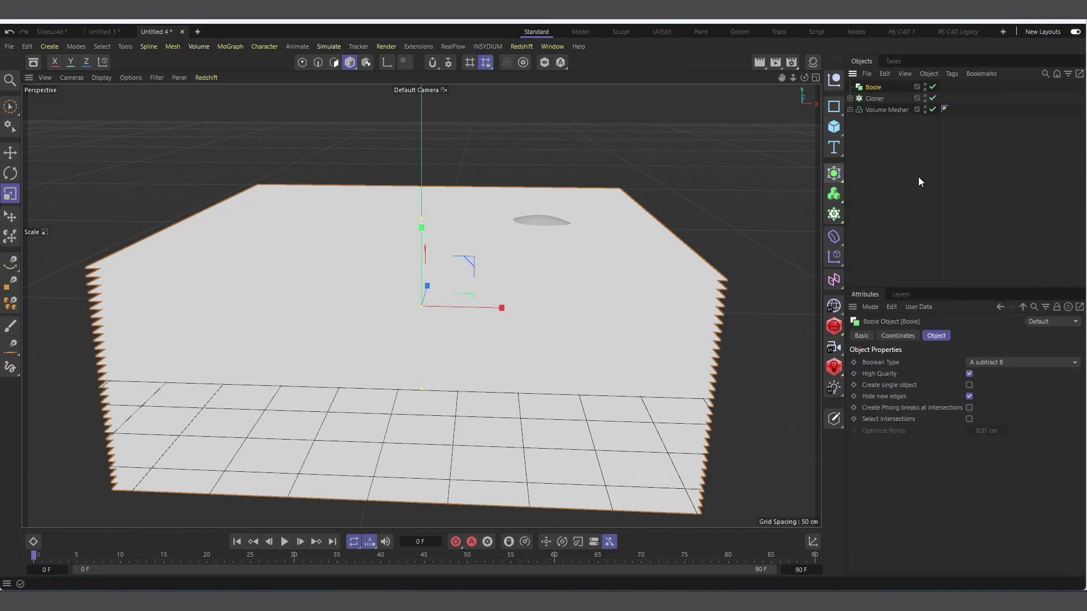
drag(891, 138, 877, 86)
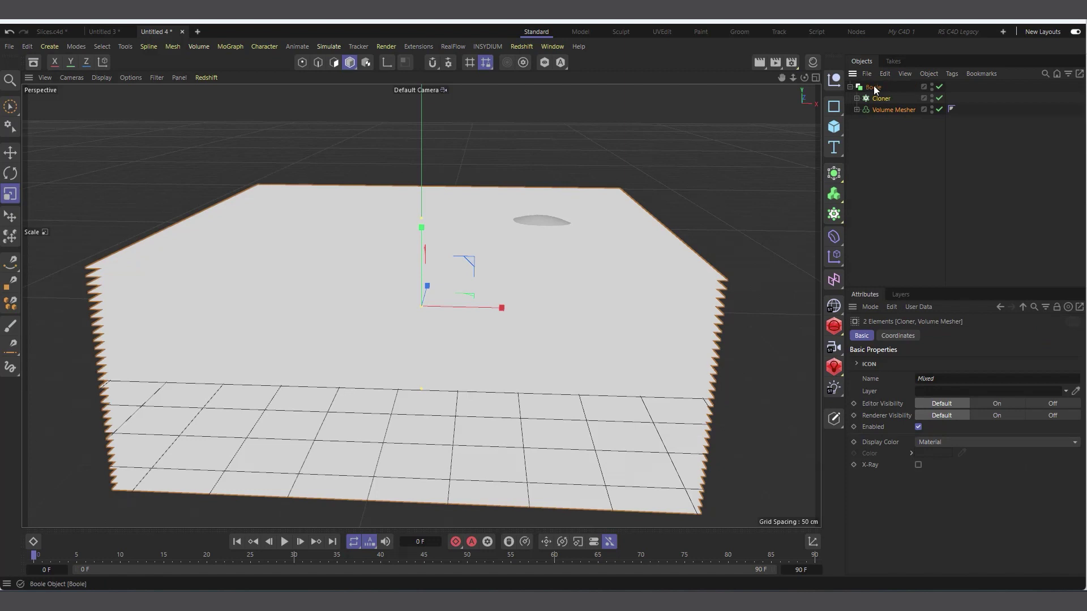
Set the Boole's Boolean Type to A intersect B so only the plane slices inside the mesh remain.
click(875, 88)
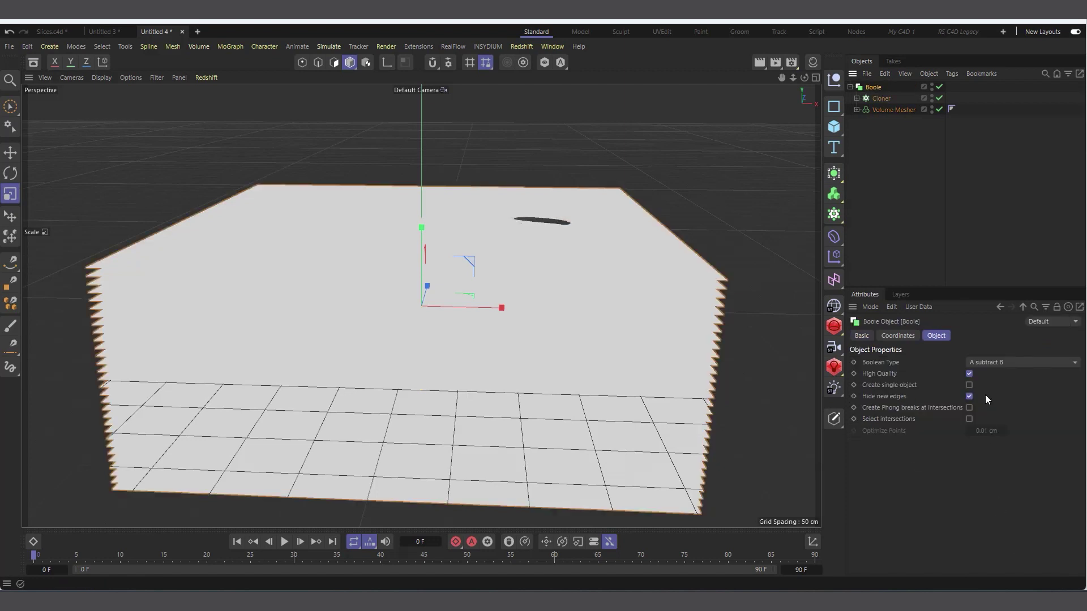
click(1008, 361)
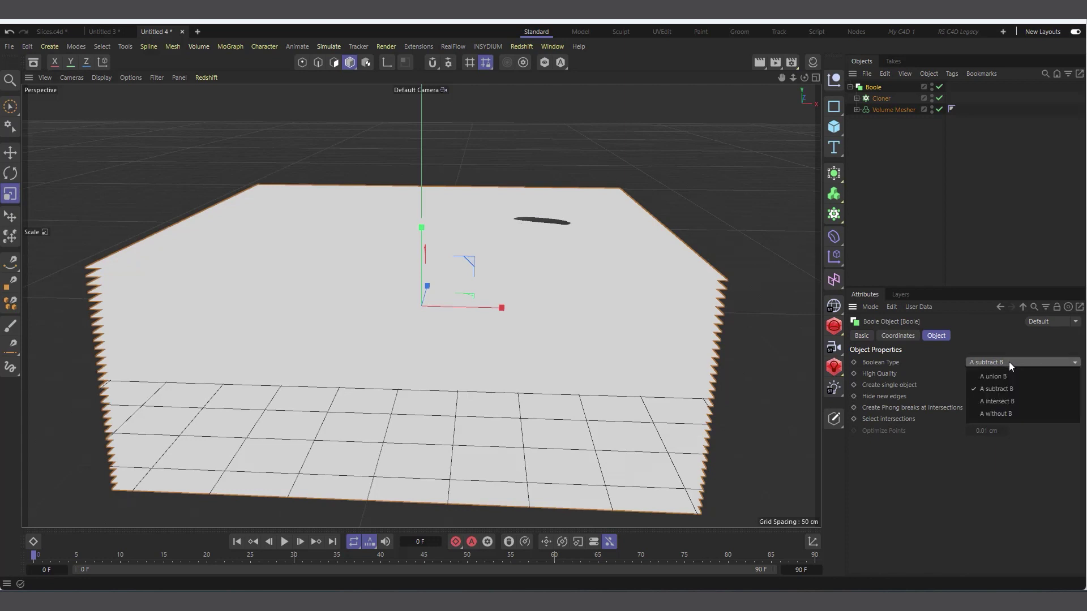
click(1010, 403)
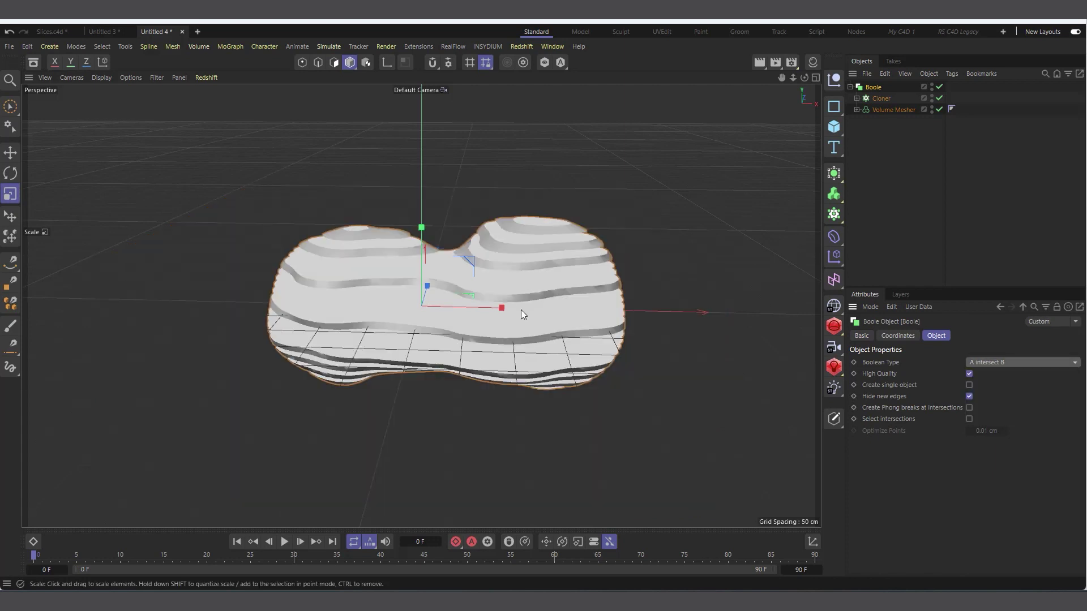
alt+drag(519, 310, 745, 103)
scroll(339, 318, up, 2)
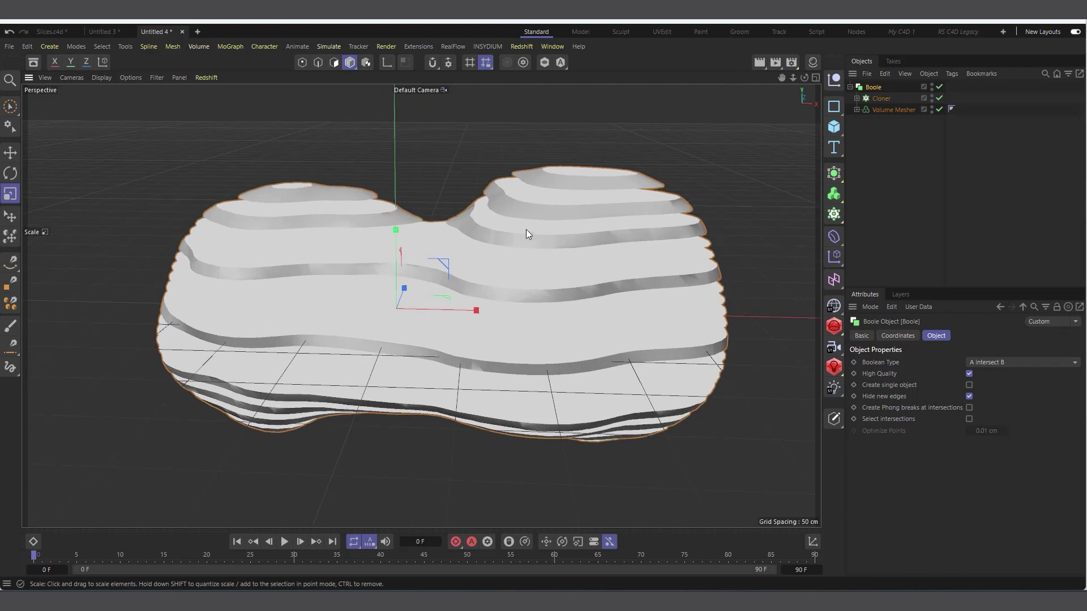
alt+drag(809, 121, 332, 302)
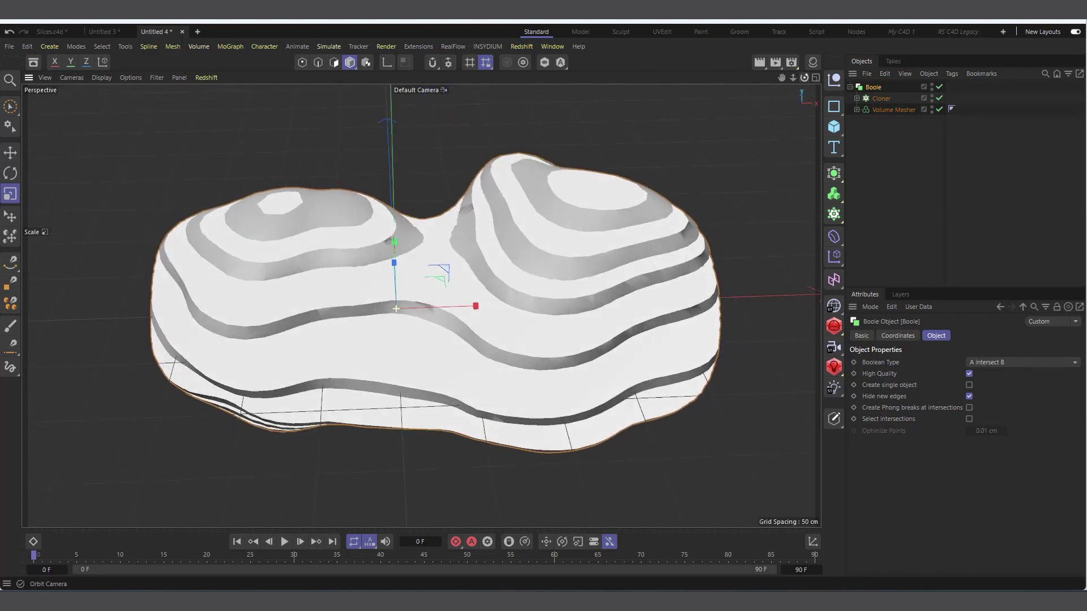
scroll(317, 266, up, 4)
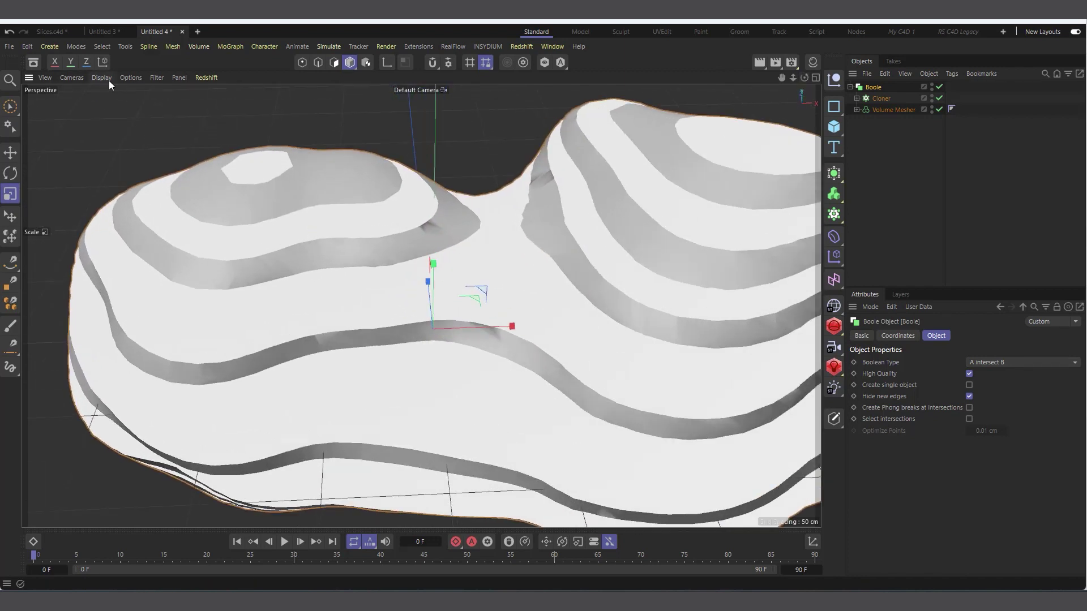
Display the intersected slices with Gouraud Shading (Lines) and examine their topology.
click(105, 79)
click(125, 122)
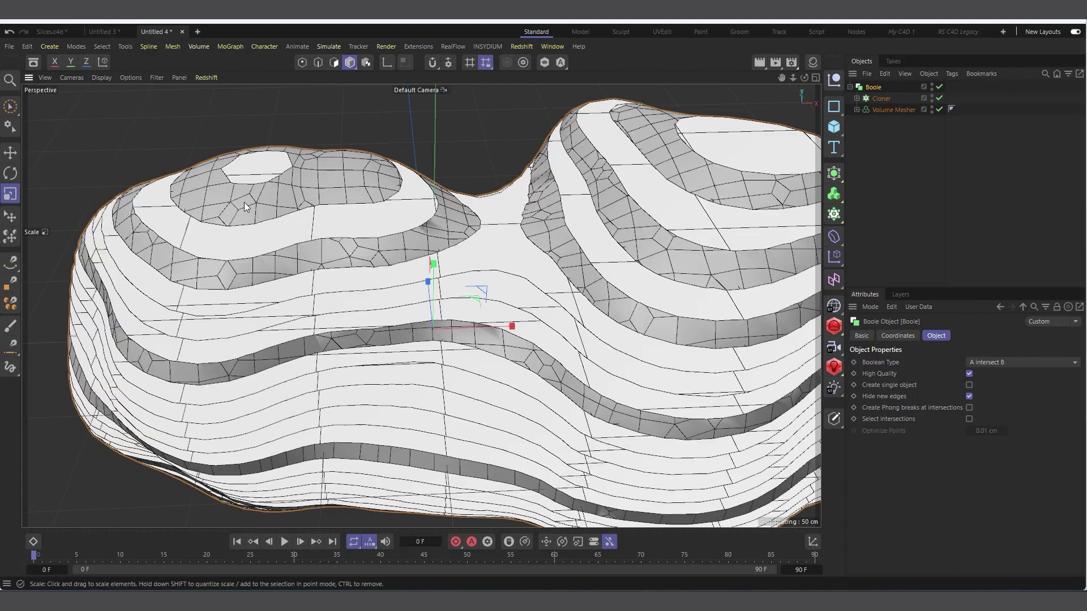
scroll(246, 204, down, 2)
scroll(702, 244, down, 2)
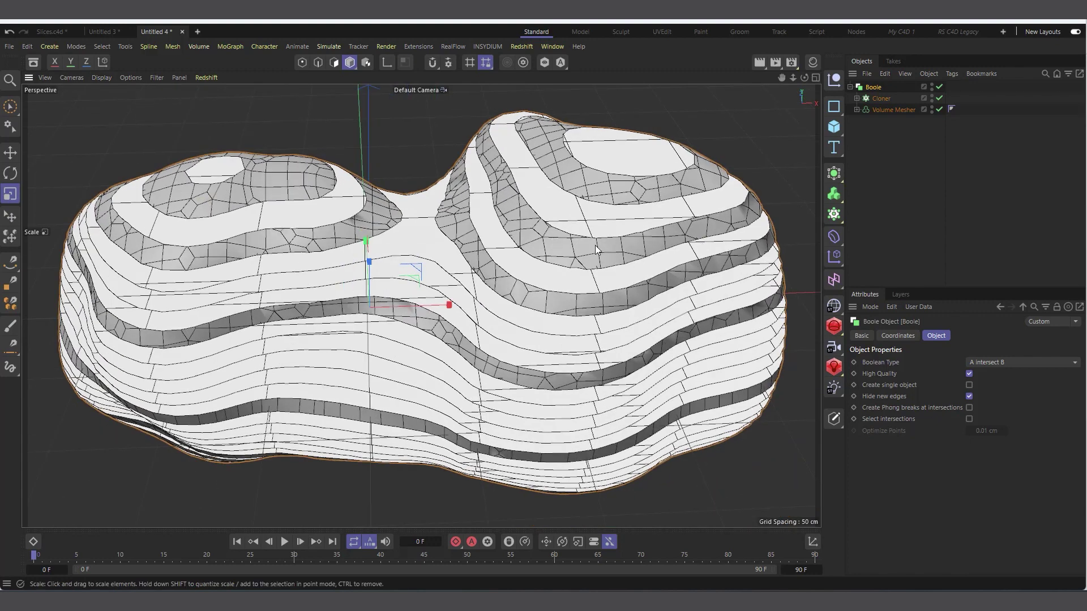
scroll(563, 266, up, 1)
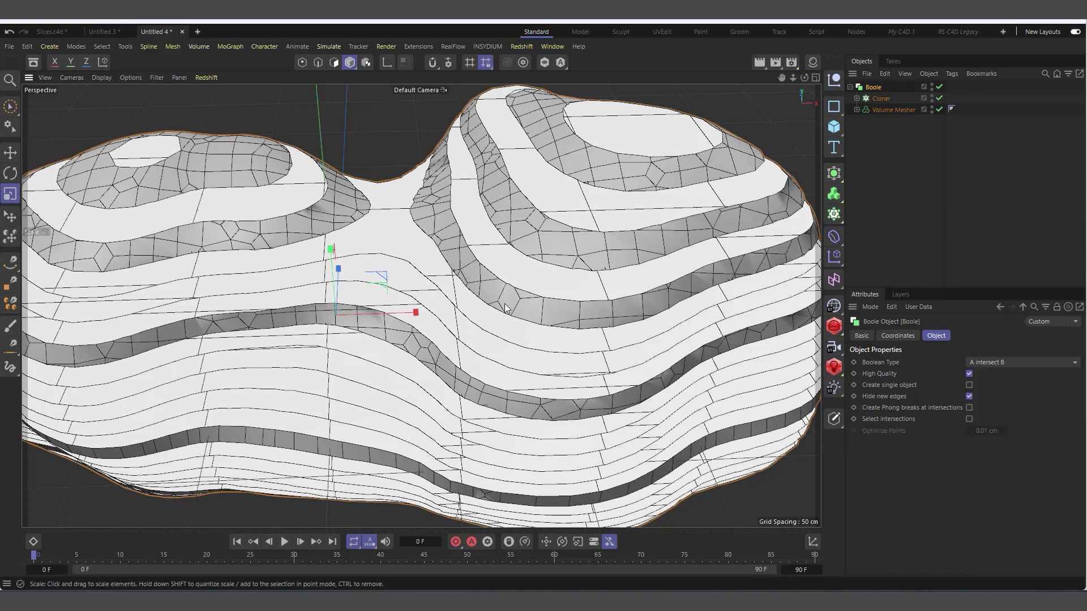
scroll(504, 305, down, 2)
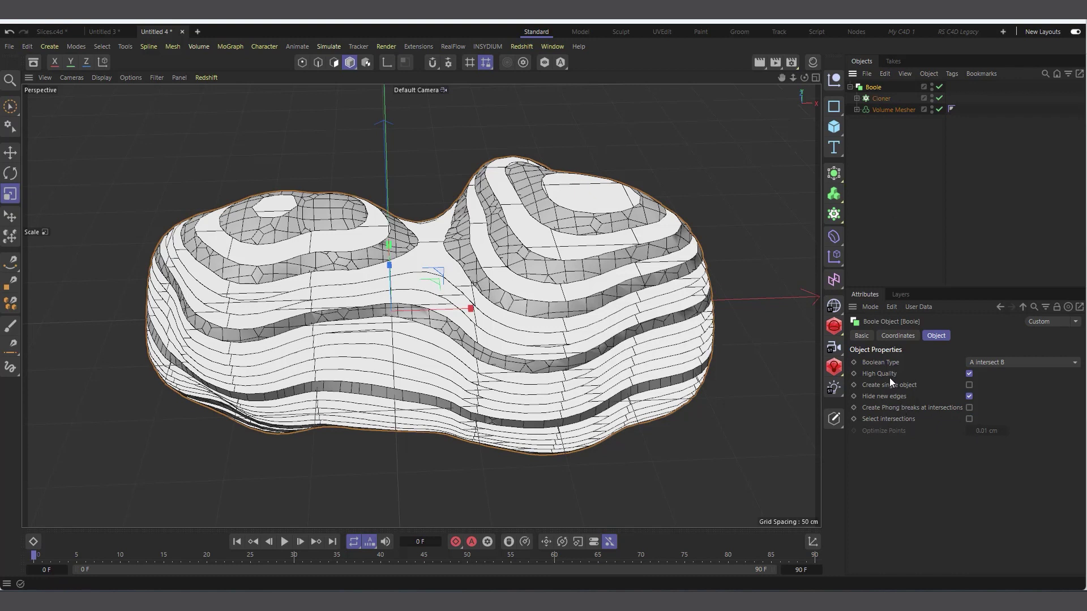
Turn off High Quality on the Boole and return the viewport to Gouraud Shading.
click(970, 374)
click(969, 374)
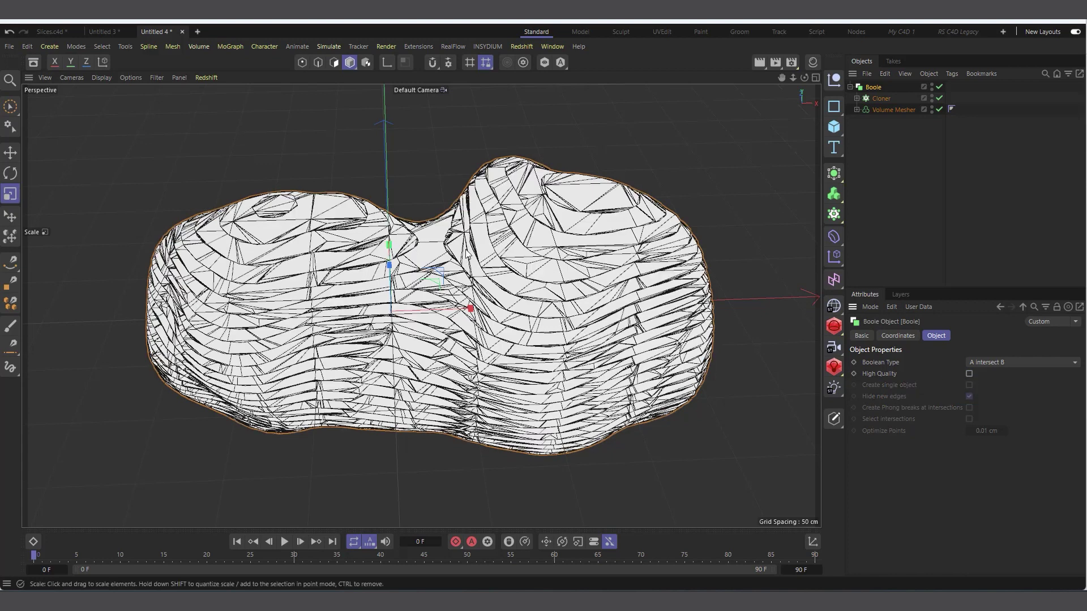
click(102, 78)
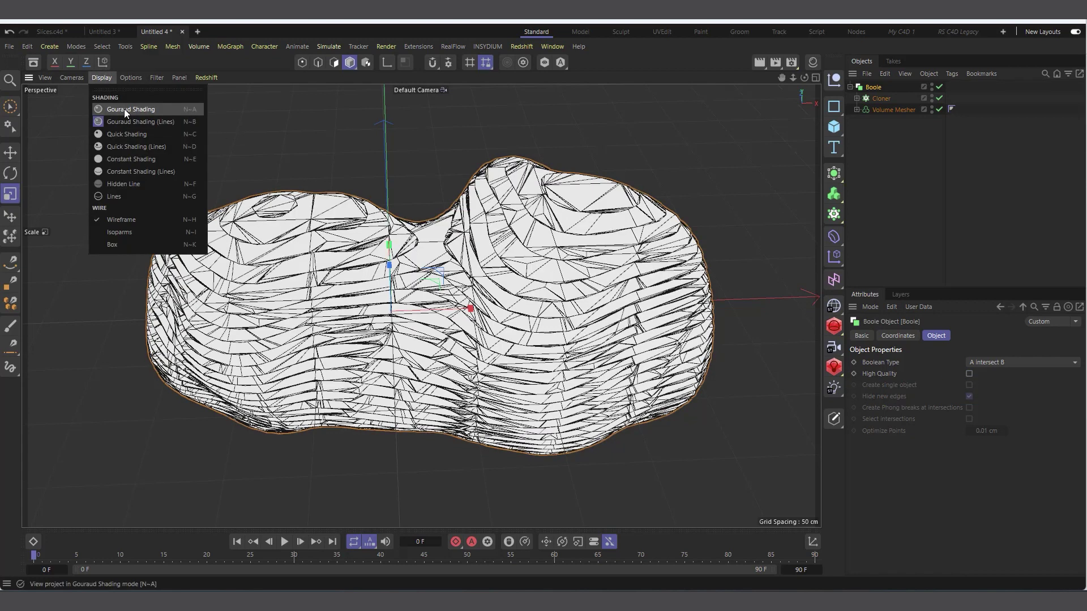
click(124, 109)
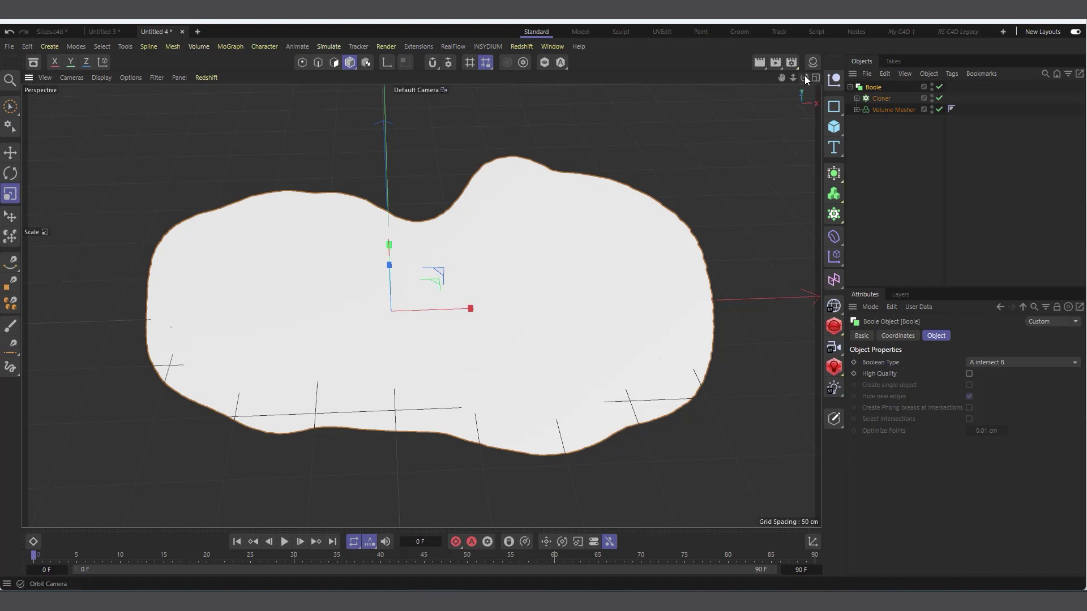
Play a few frames of the animation to preview the moving slices from the side, and stop playback.
drag(804, 78, 802, 96)
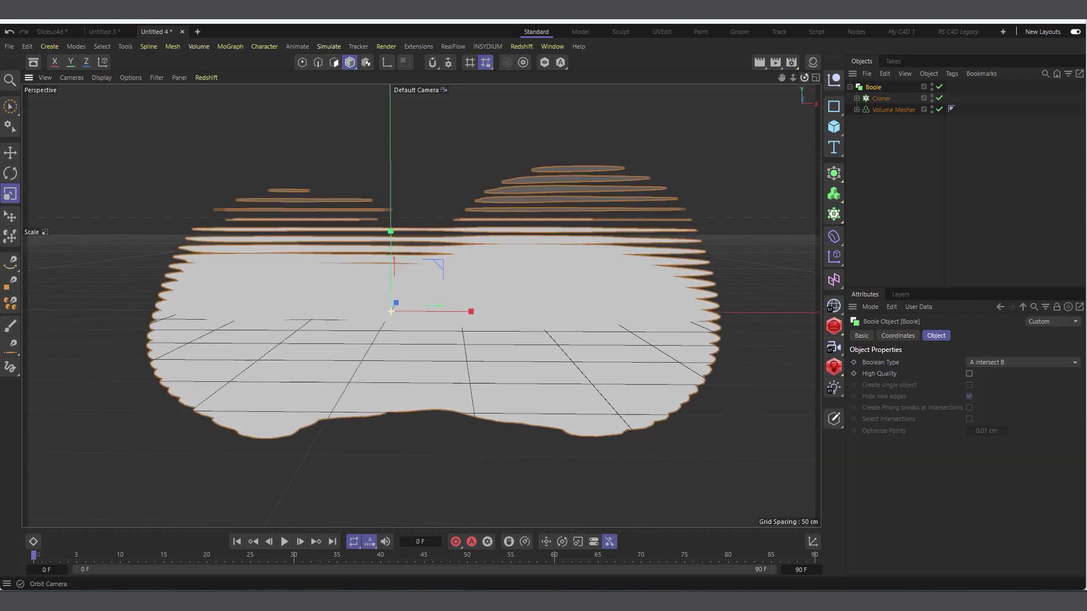
click(283, 542)
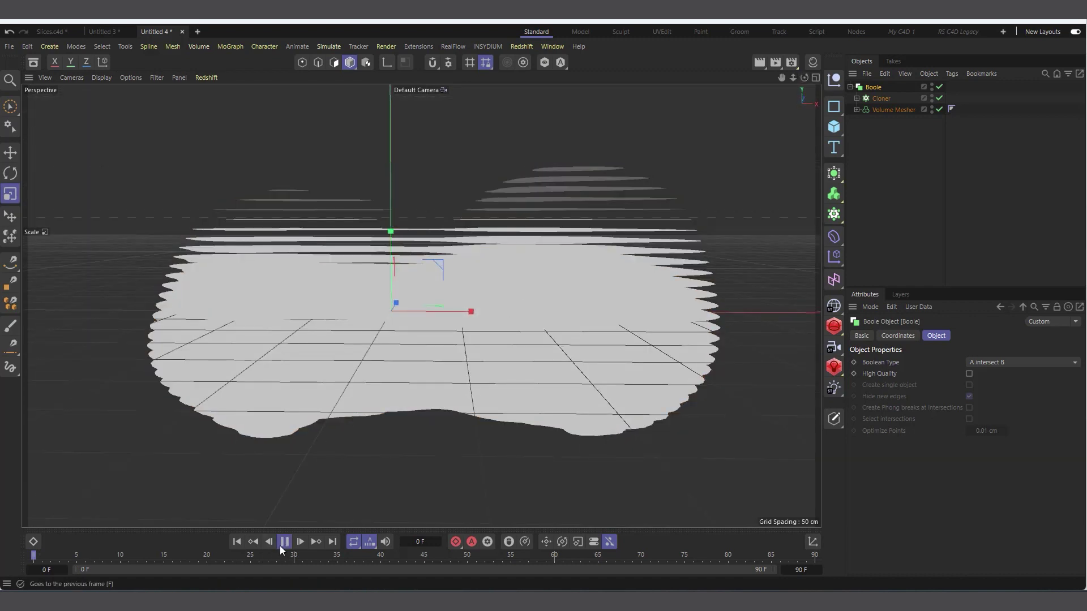
click(283, 543)
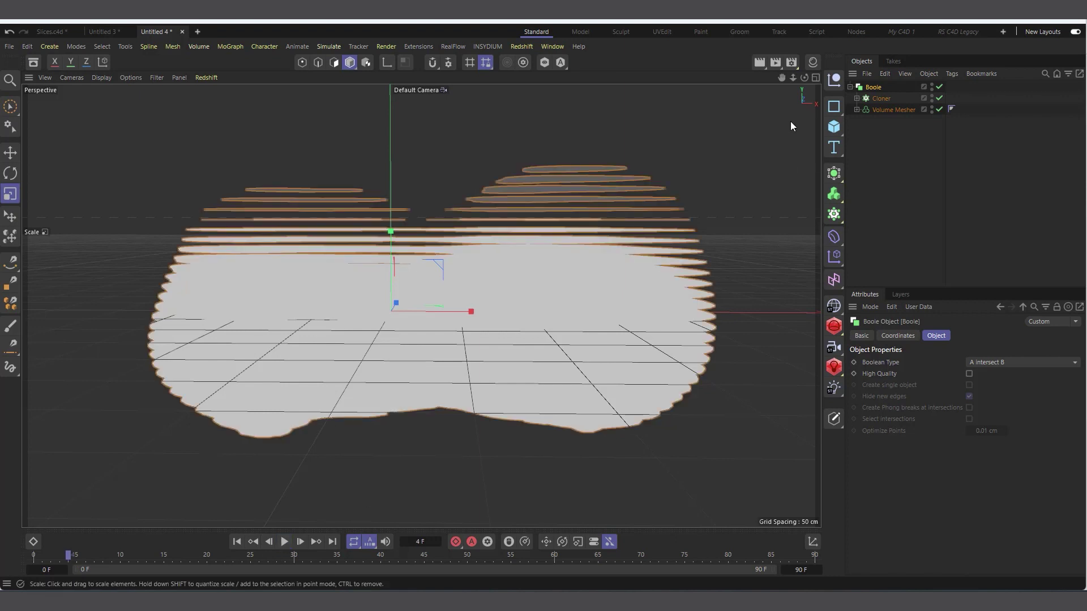
drag(802, 77, 802, 56)
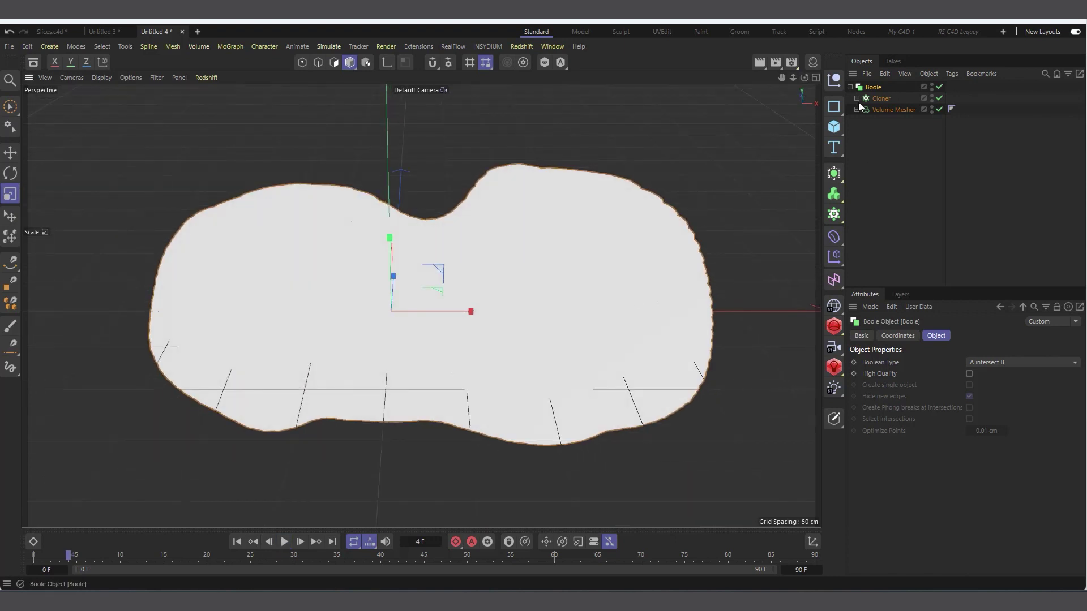
Create a new default material and apply it to the Boole.
click(813, 62)
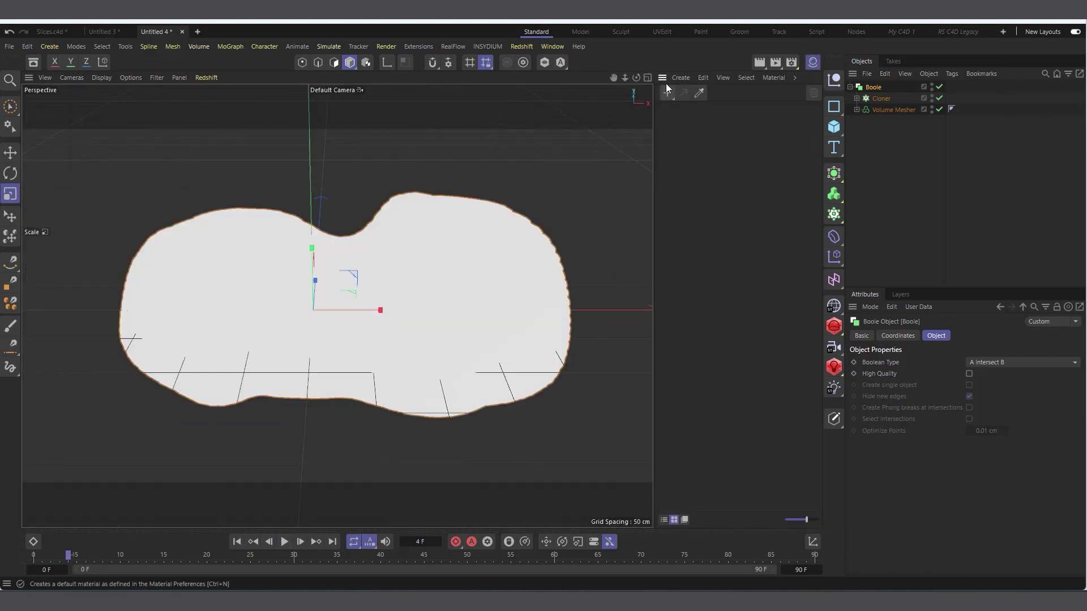
click(680, 78)
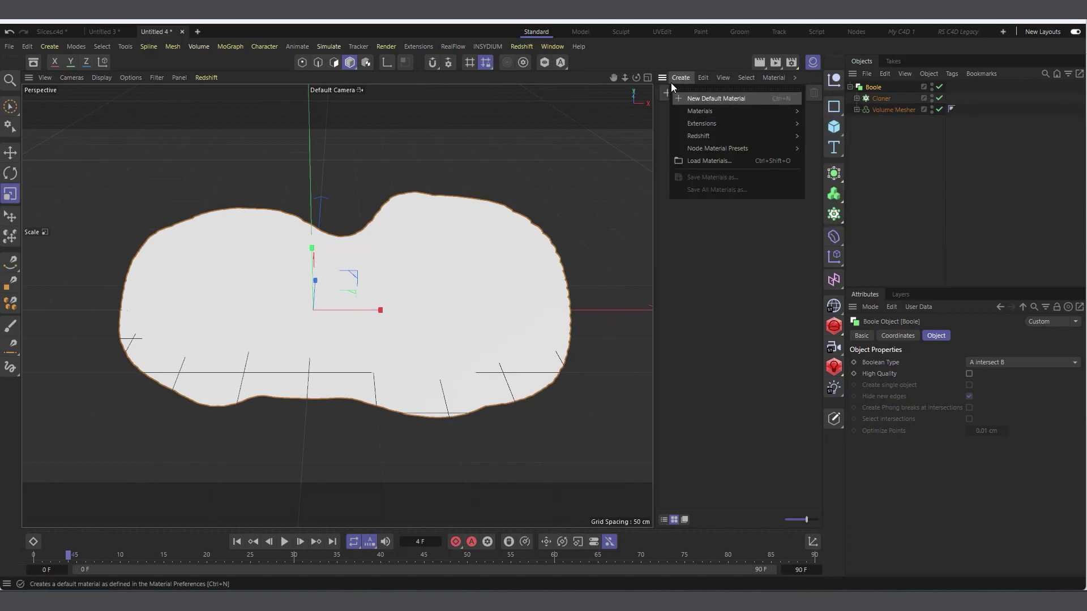
click(708, 99)
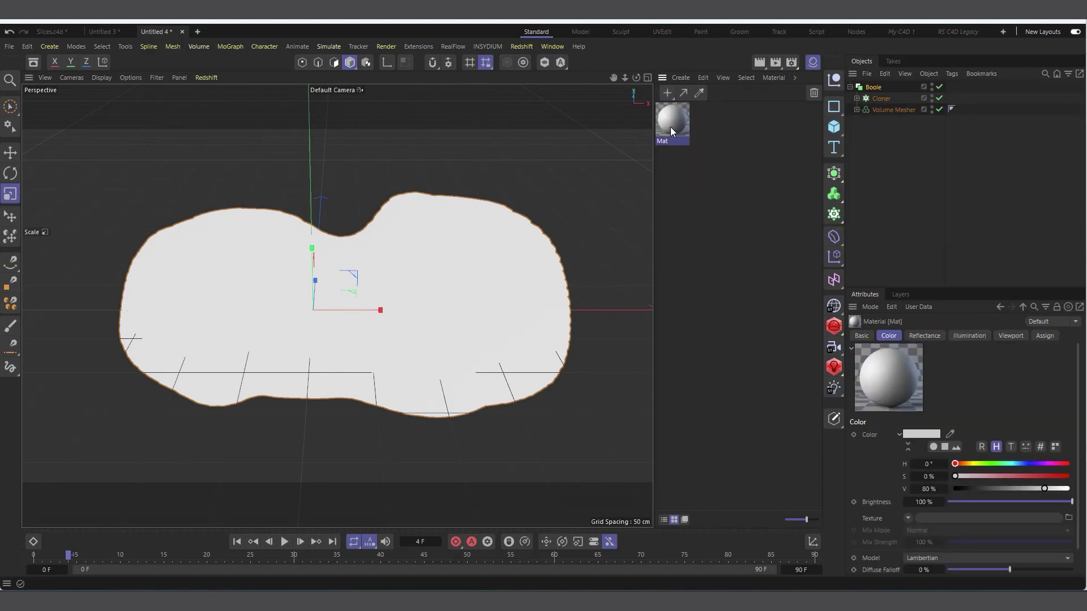
drag(843, 117, 874, 89)
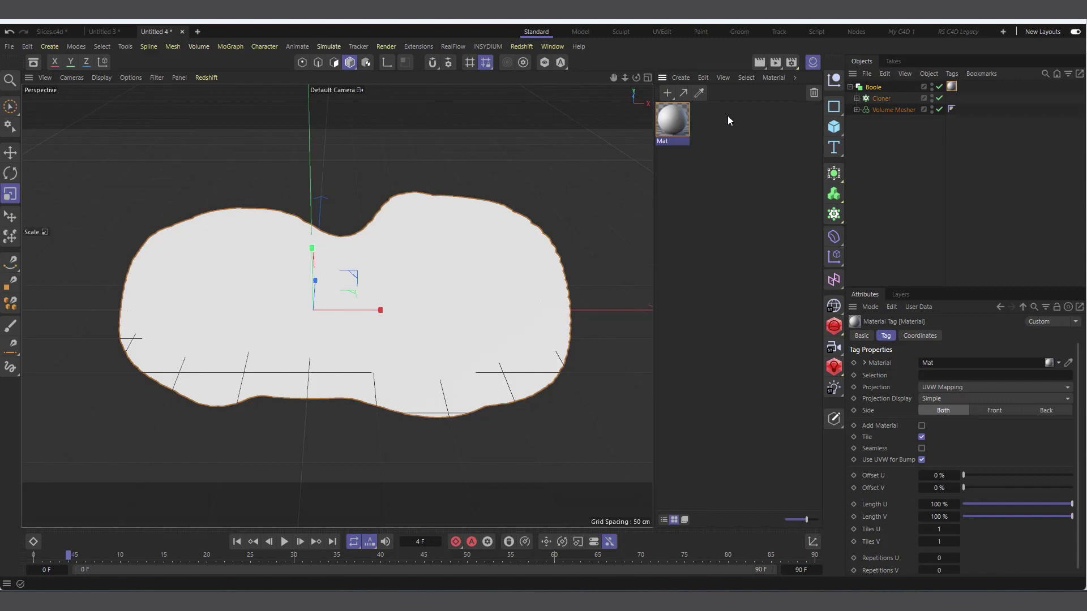
Load a Noise shader as the material's color texture and set its Global Scale to 50%.
double_click(668, 122)
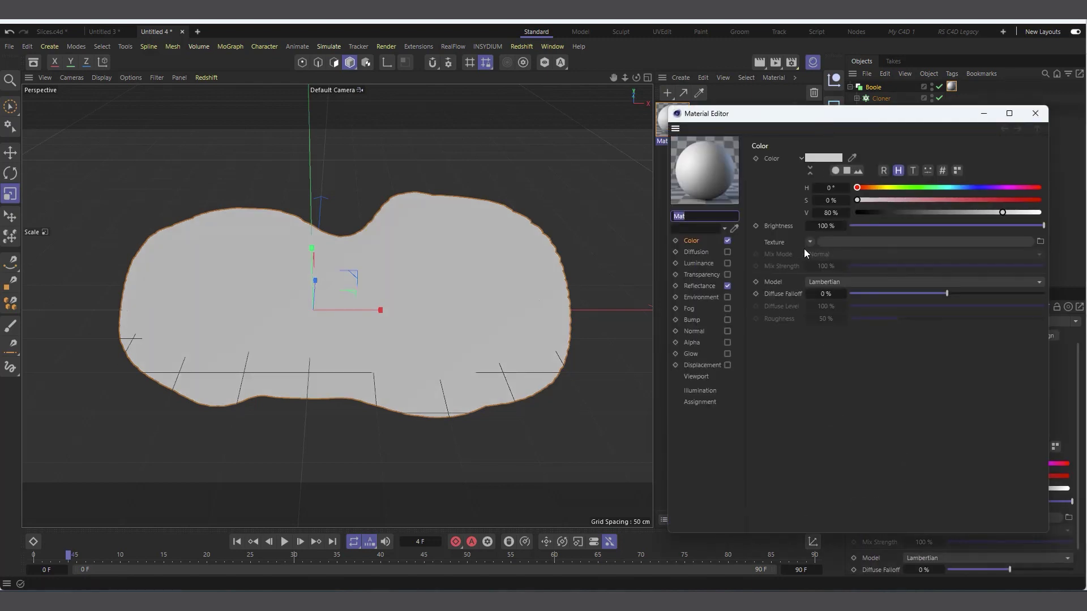
click(809, 241)
click(841, 376)
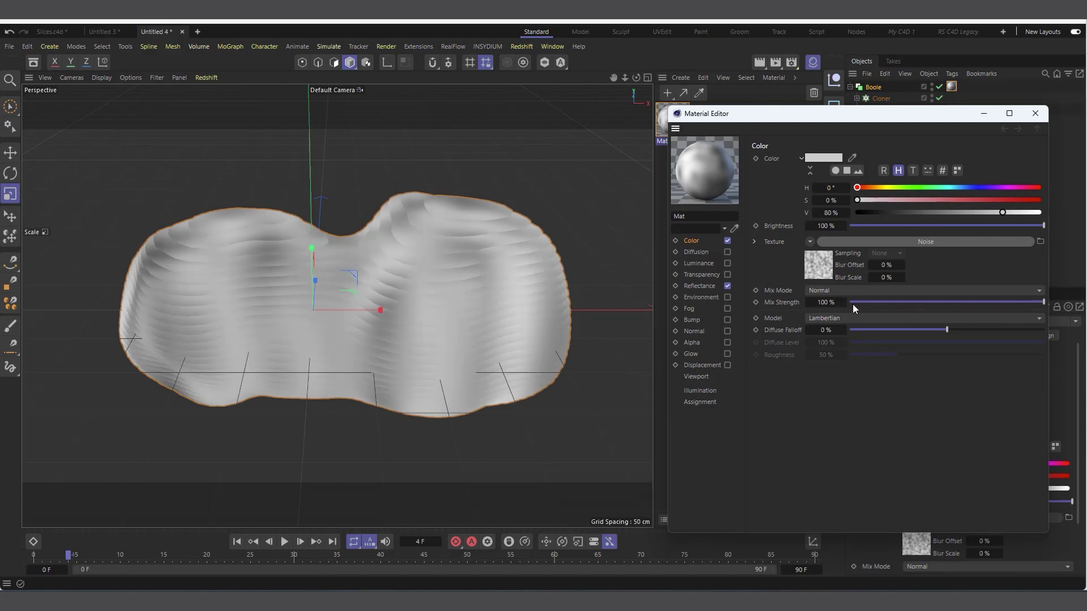
click(827, 265)
click(841, 312)
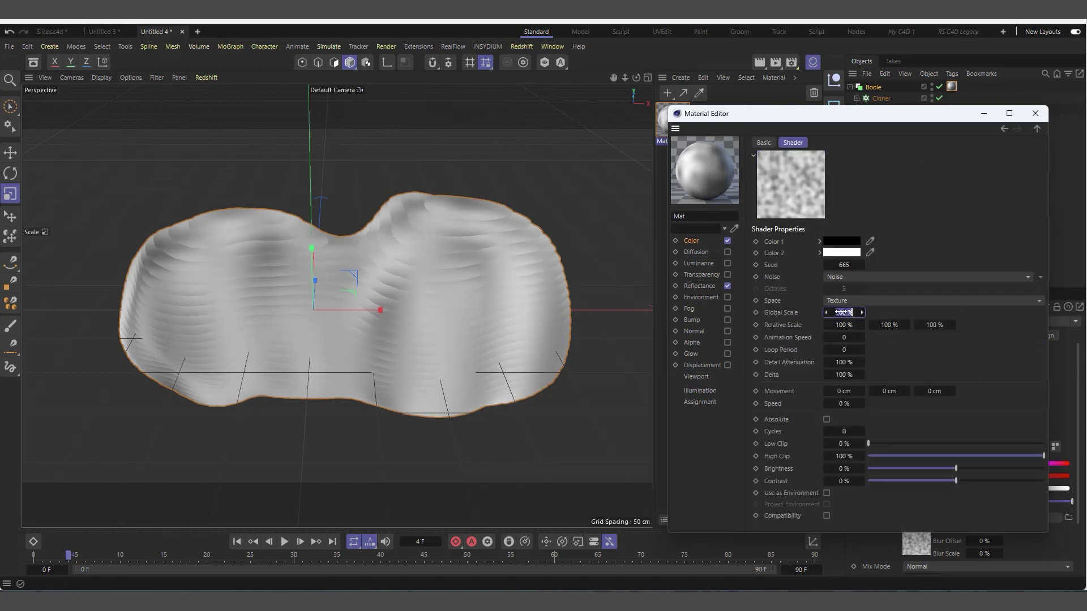
text(50)
key(Return)
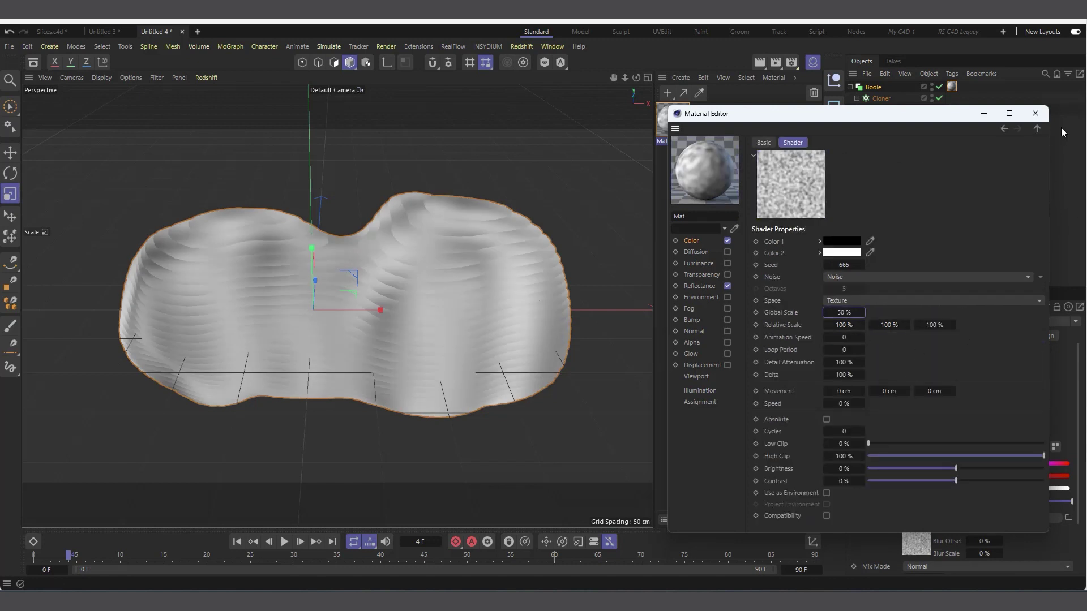
click(1035, 113)
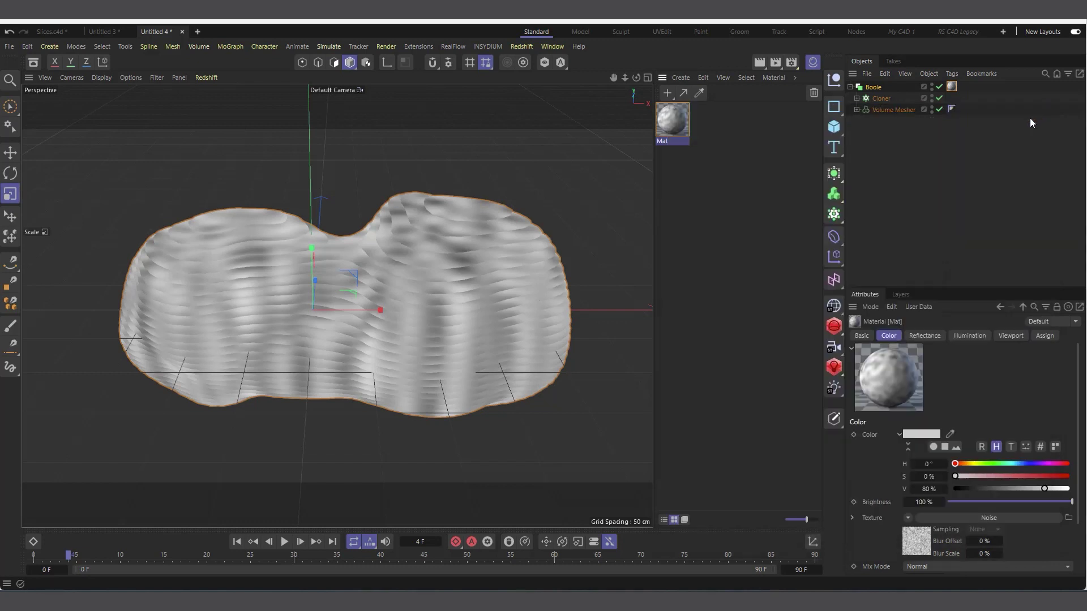
Hide the material manager and play short stretches of the animation to preview the noise-textured slices.
click(813, 62)
drag(805, 78, 510, 396)
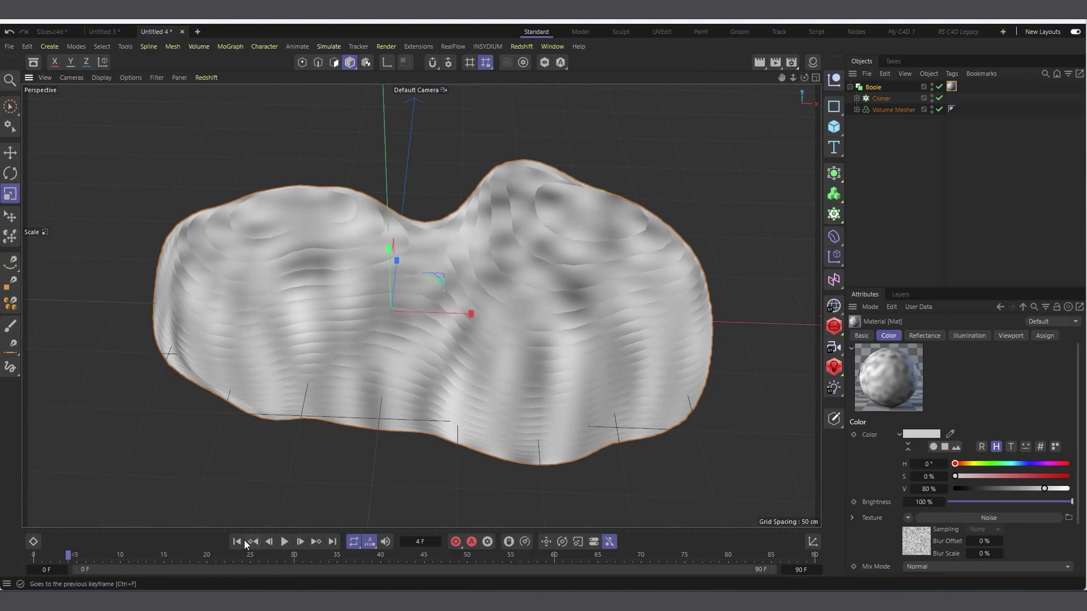
click(285, 543)
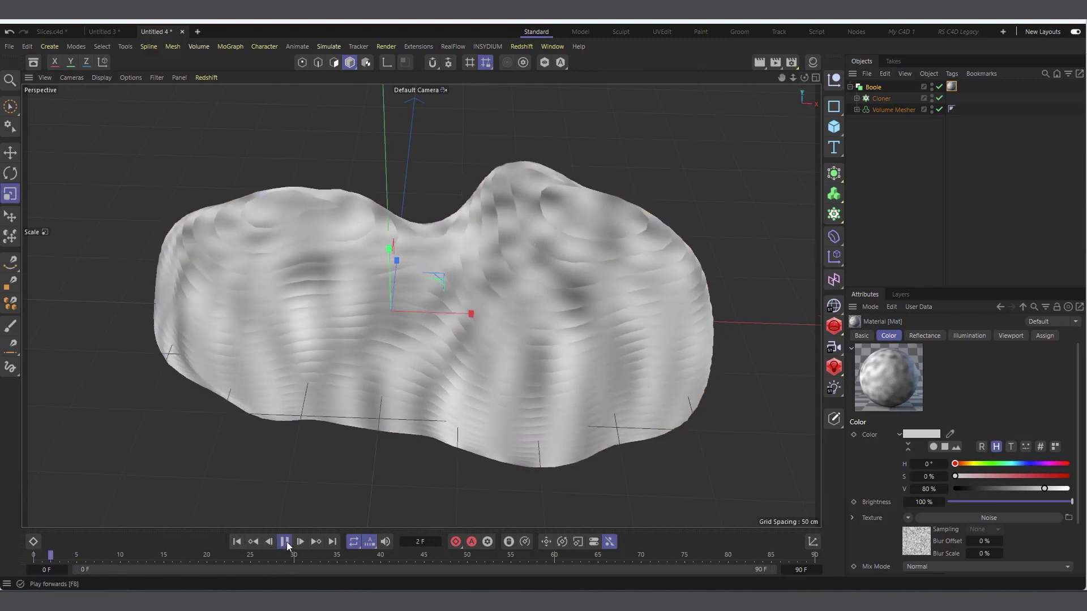
click(285, 542)
click(627, 355)
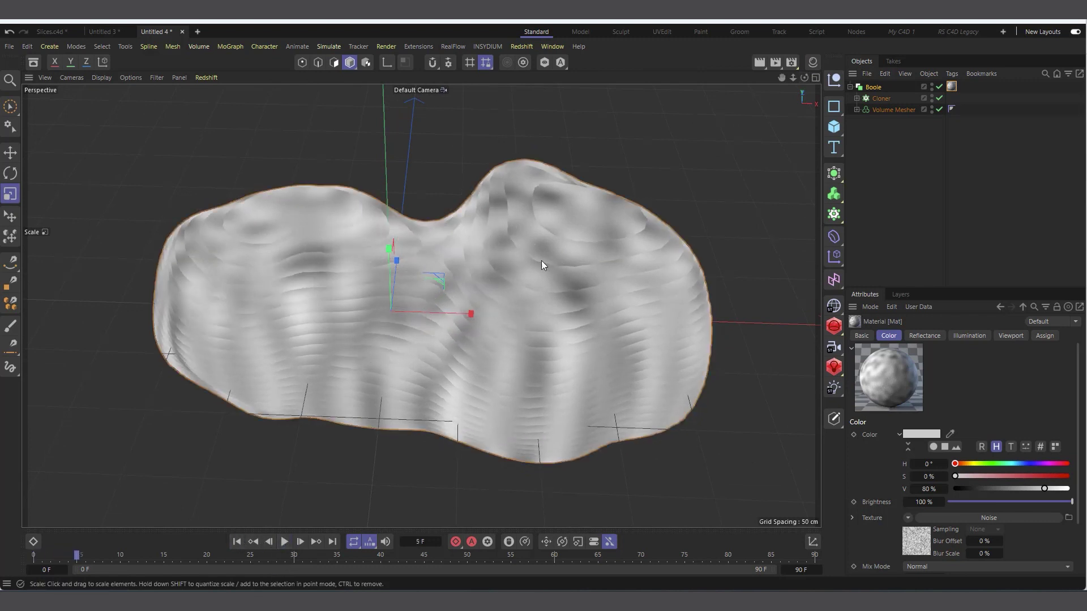
click(875, 88)
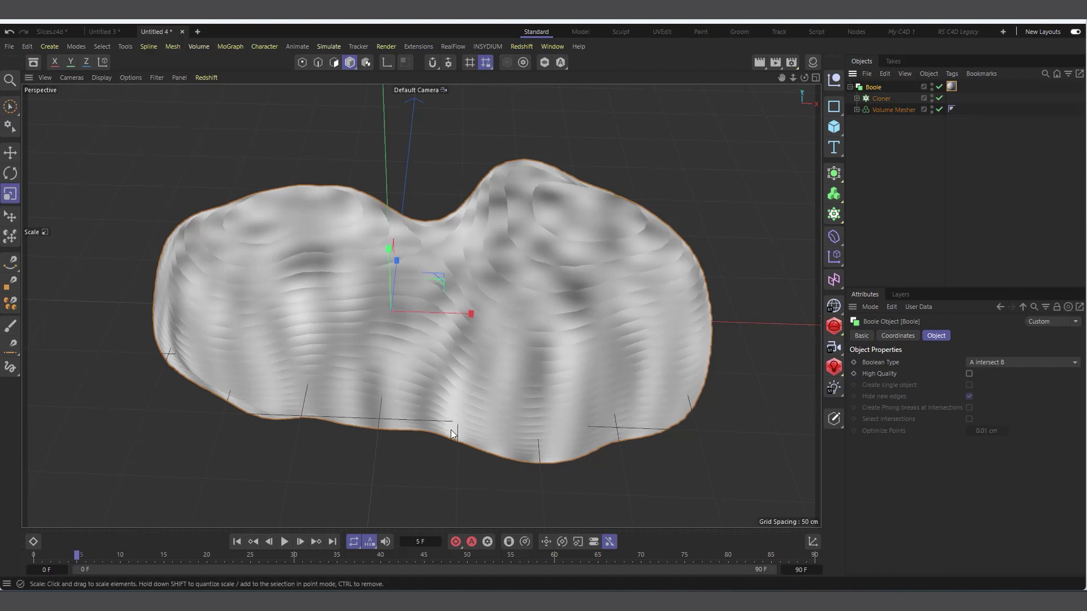
click(284, 542)
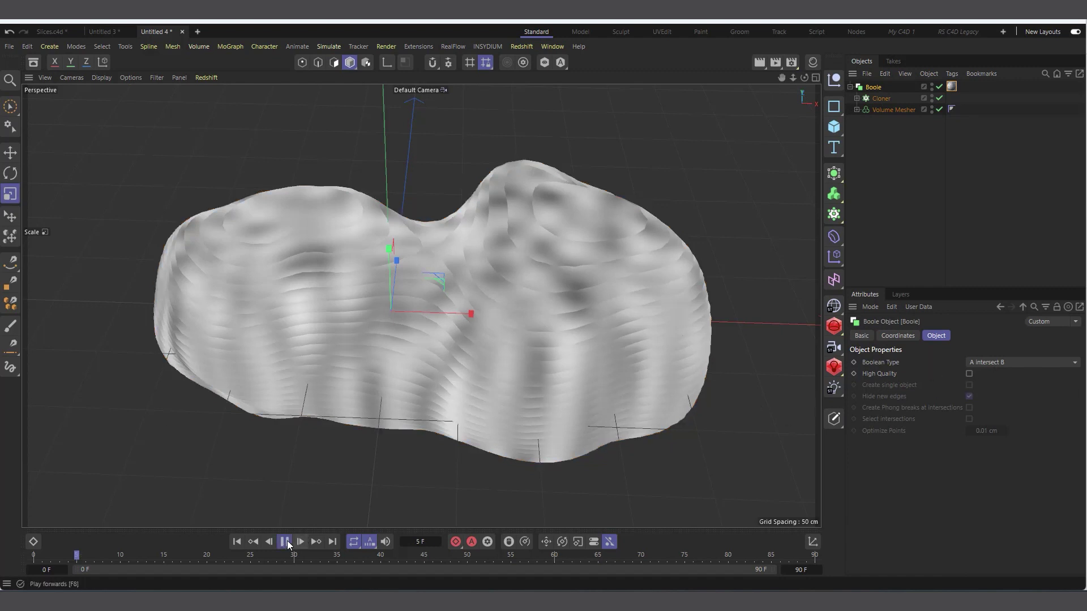
click(285, 542)
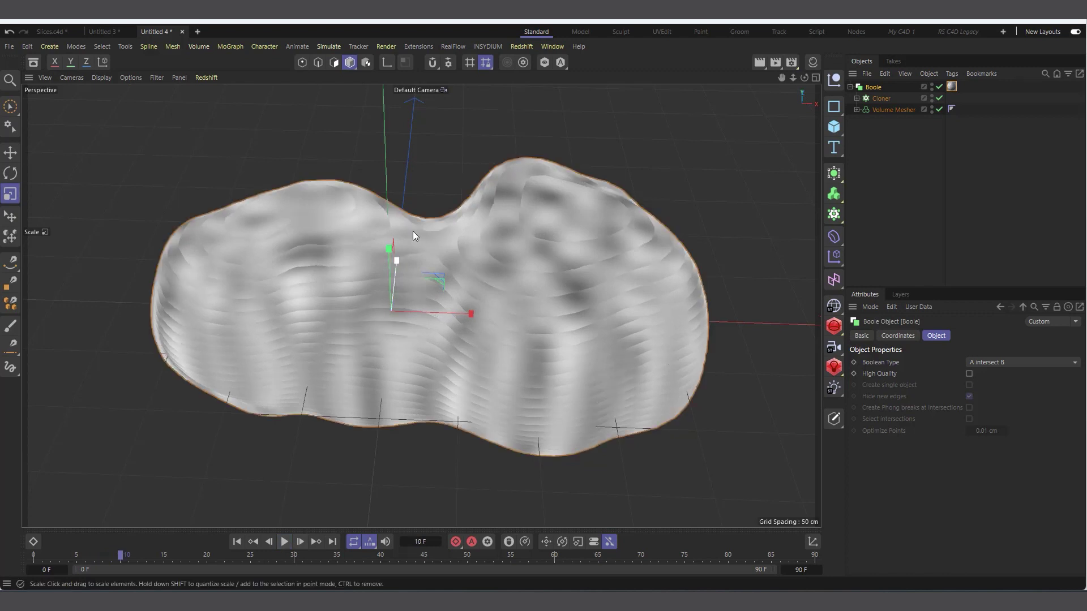
Display the textured slices with Gouraud Shading (Lines) and examine the polygon structure up close.
scroll(670, 176, up, 1)
click(127, 78)
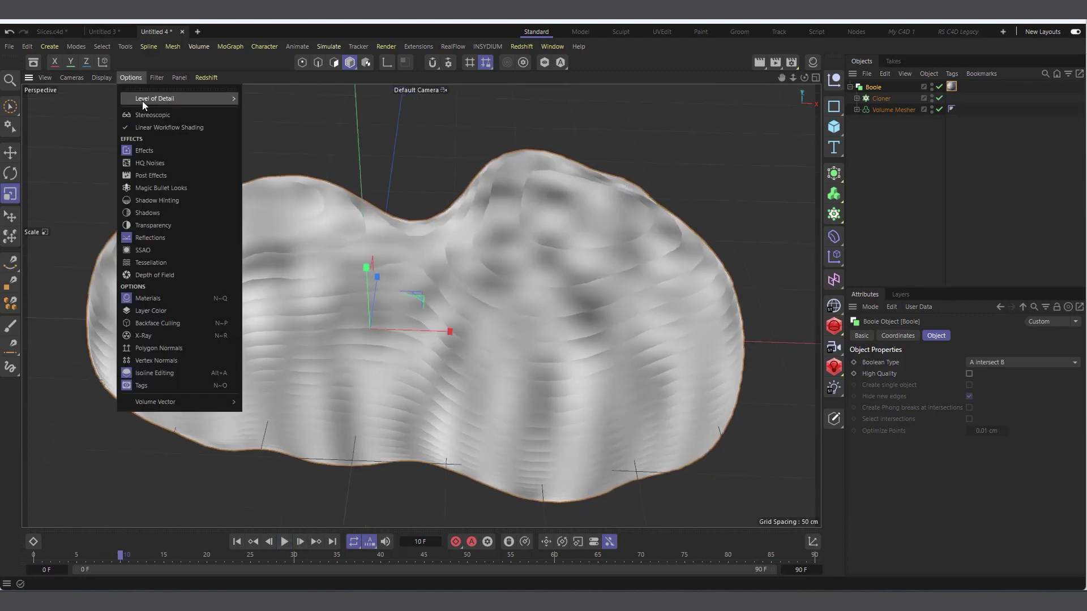
mouse_move(99, 80)
click(120, 120)
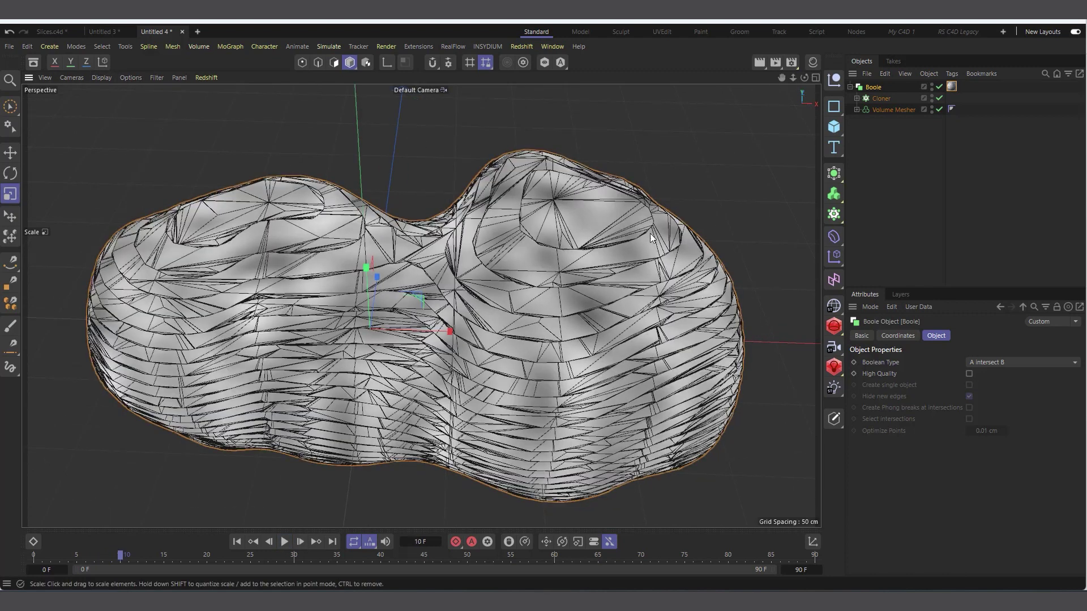
scroll(650, 233, up, 1)
scroll(594, 216, up, 2)
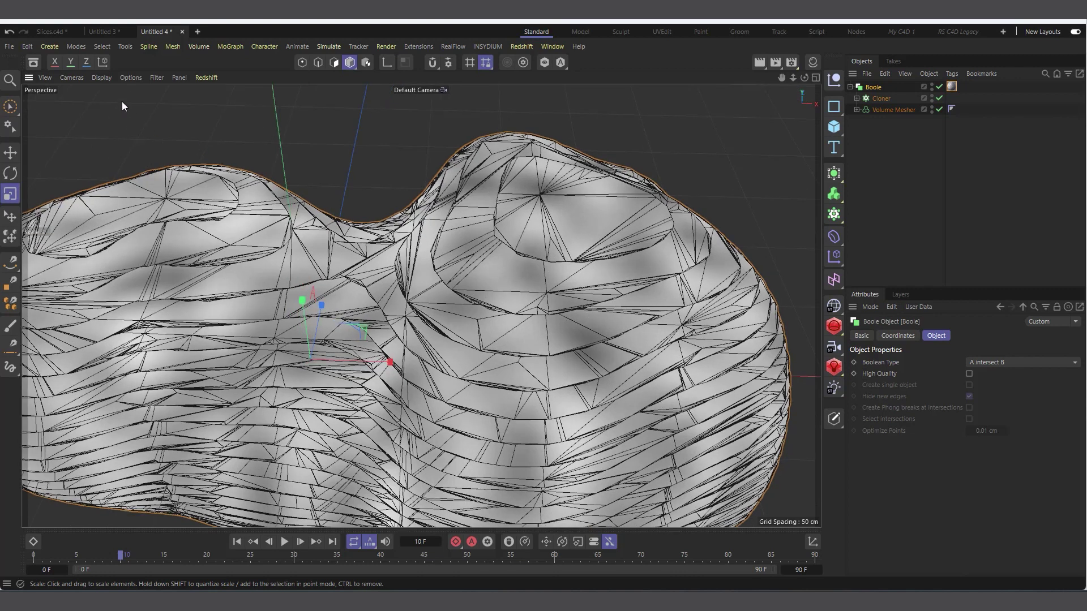
Return the viewport display to Gouraud Shading without polygon lines.
scroll(452, 209, down, 2)
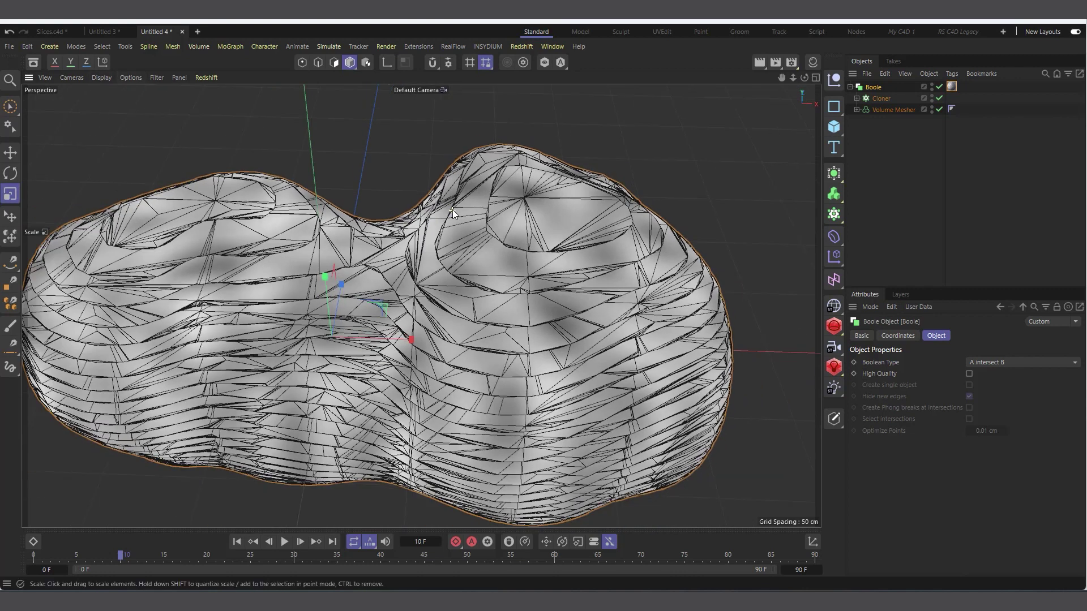
click(131, 80)
mouse_move(96, 77)
click(111, 112)
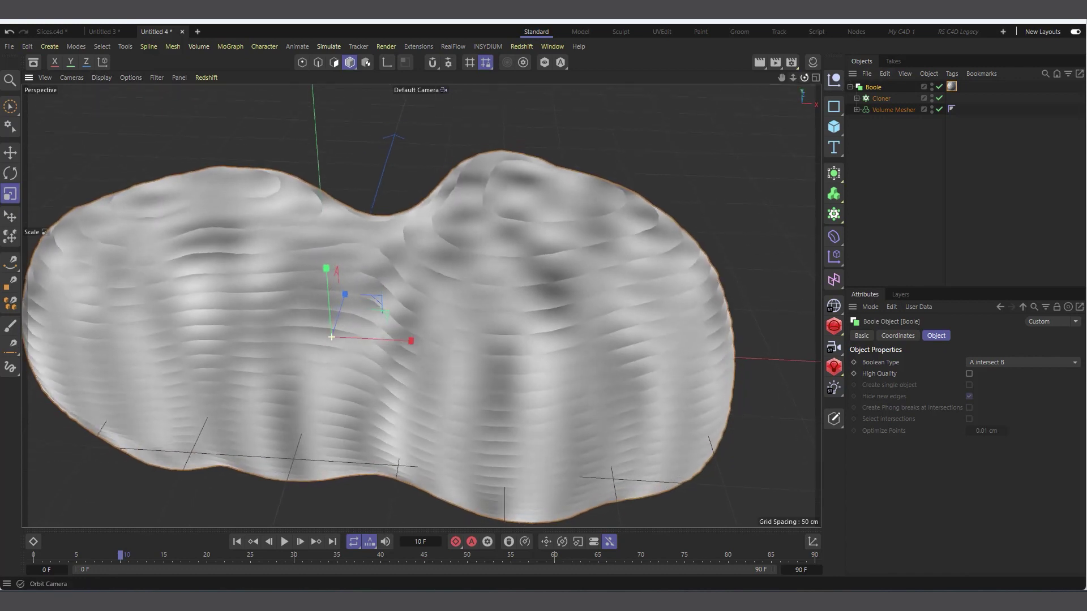
Add a Cloth Surface generator and make the Boole its child.
click(839, 177)
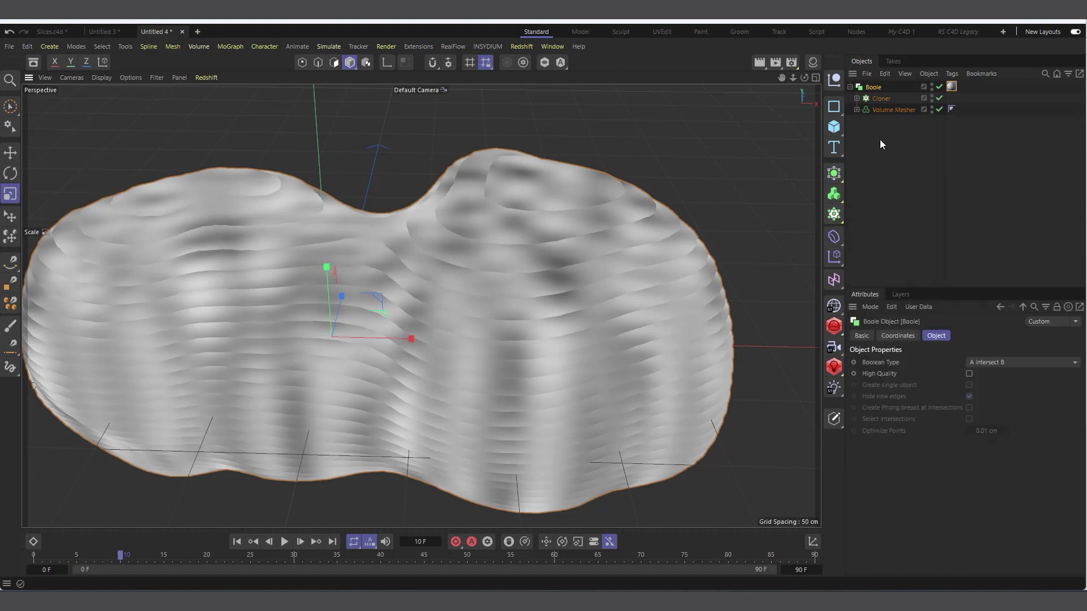
click(840, 180)
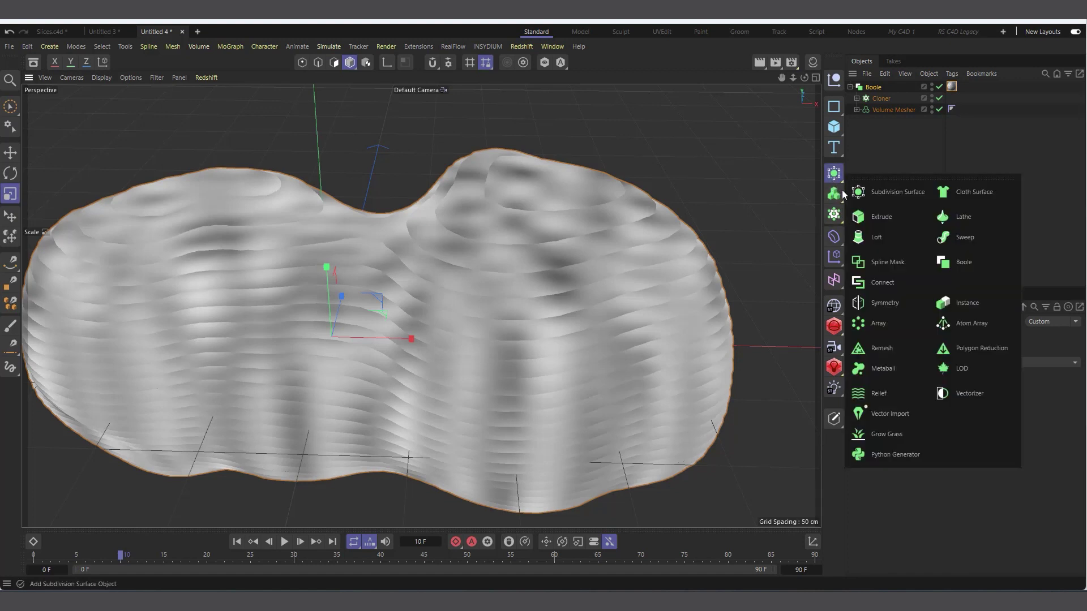
click(973, 192)
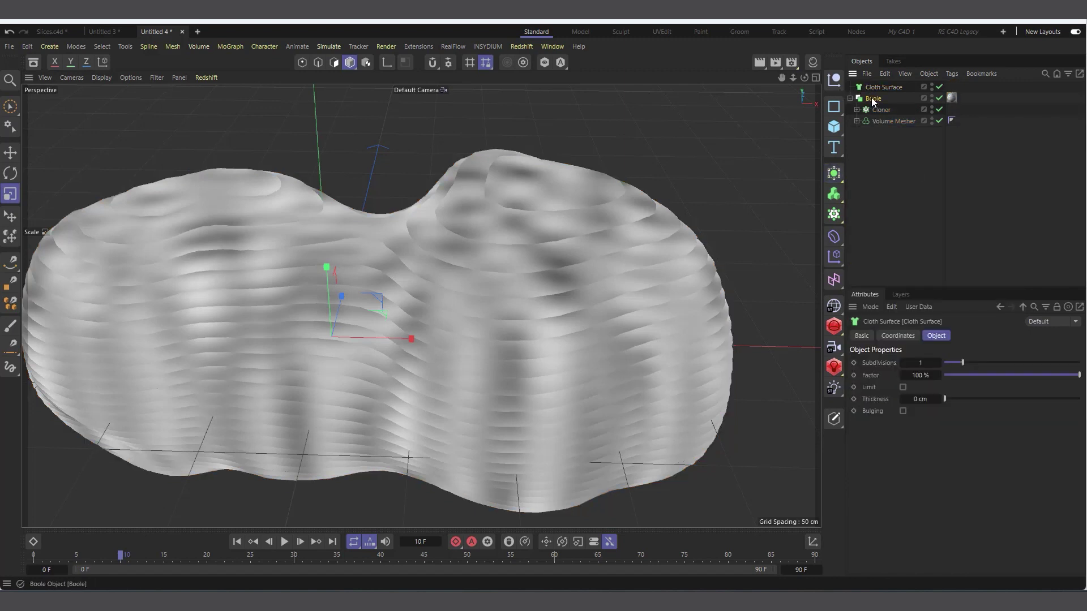
drag(873, 99, 884, 89)
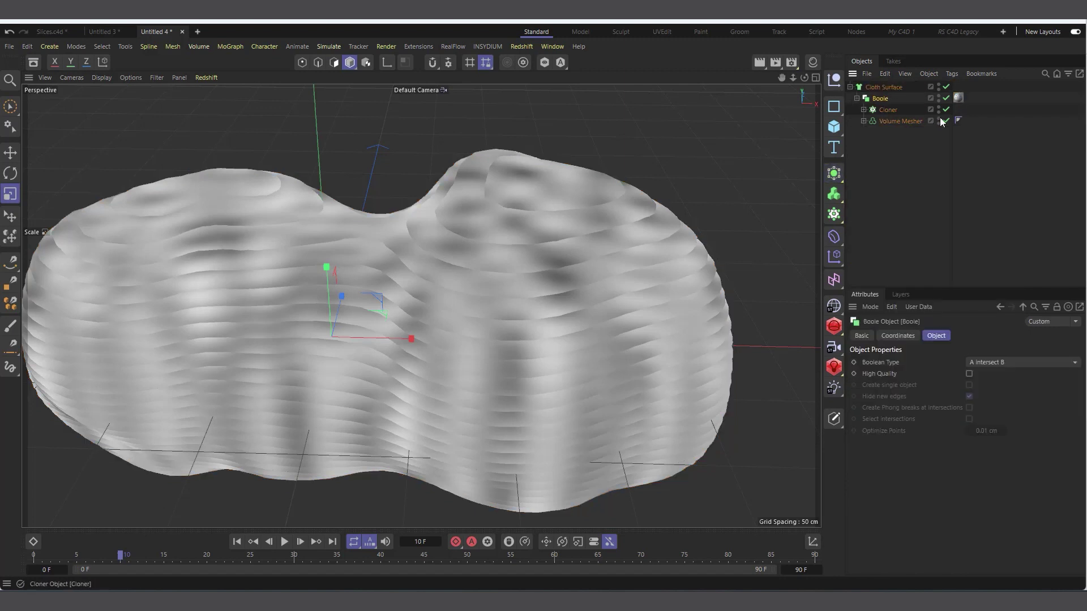
click(882, 87)
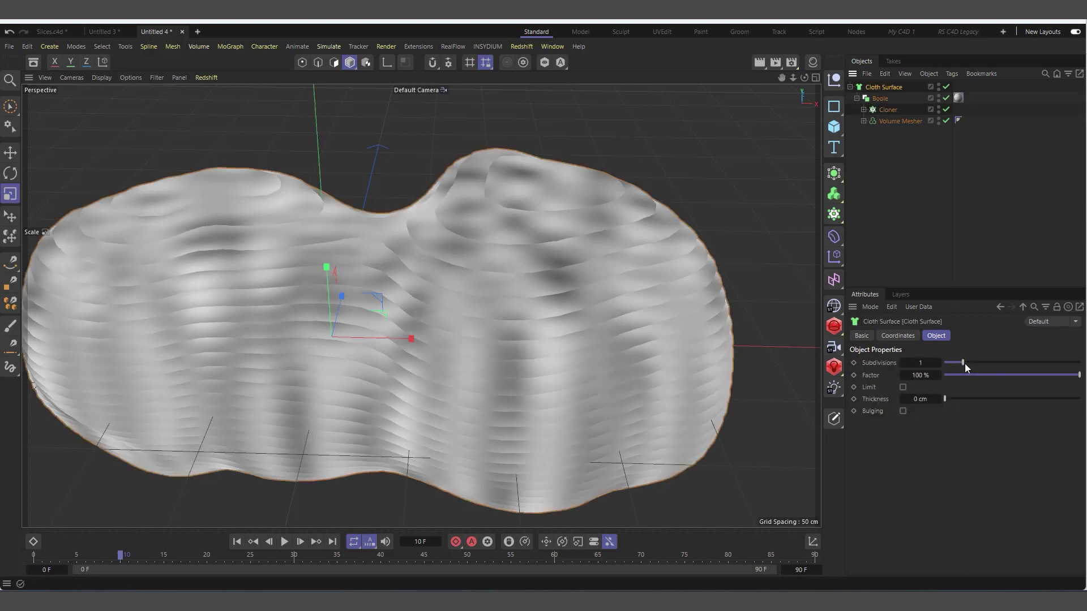
Set the Cloth Surface's Subdivisions to 0 and its Thickness to 3 cm after trying 4 cm.
drag(963, 363, 928, 368)
drag(976, 399, 1081, 399)
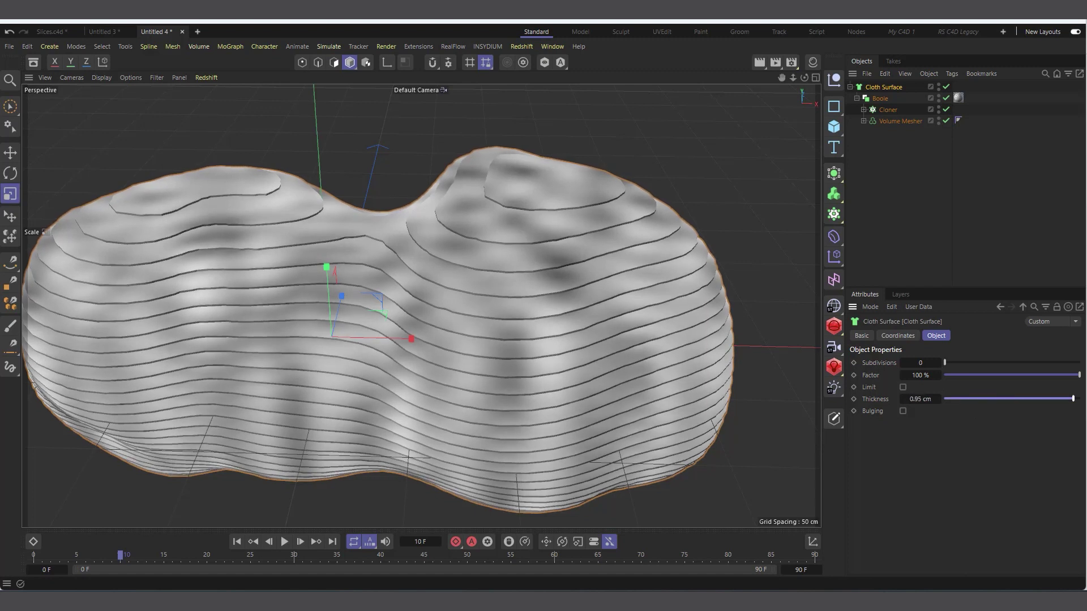
drag(918, 399, 972, 400)
click(919, 399)
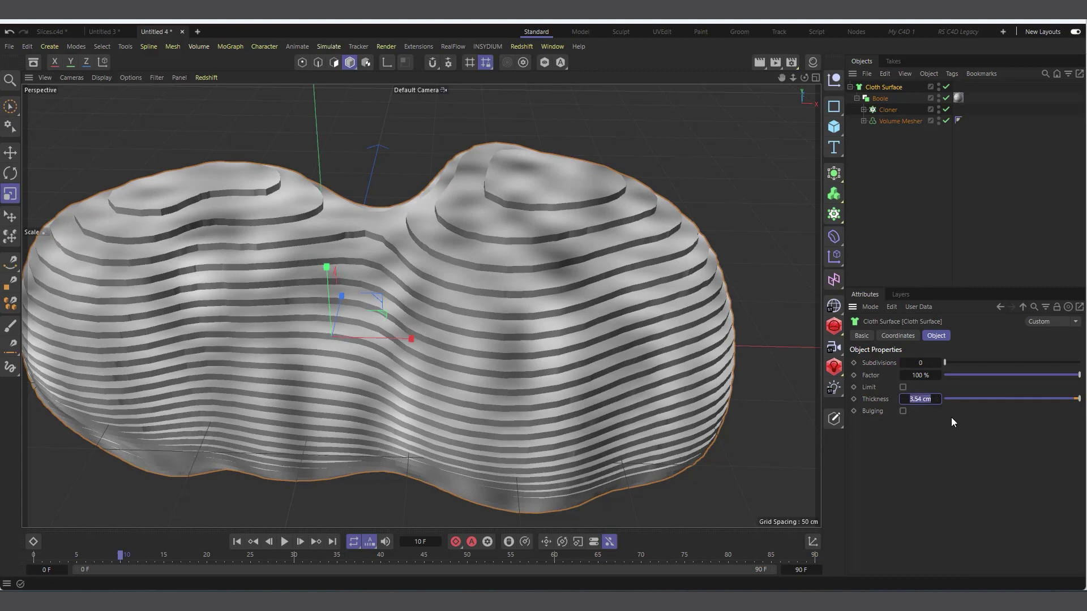
text(4)
key(Return)
scroll(708, 334, down, 2)
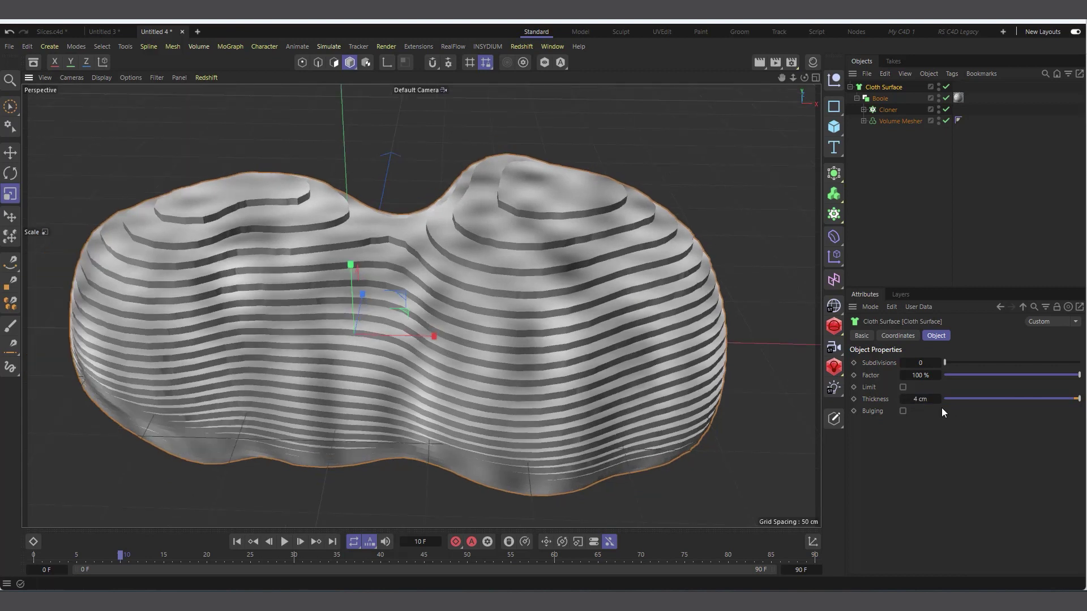
click(921, 399)
text(3)
key(Return)
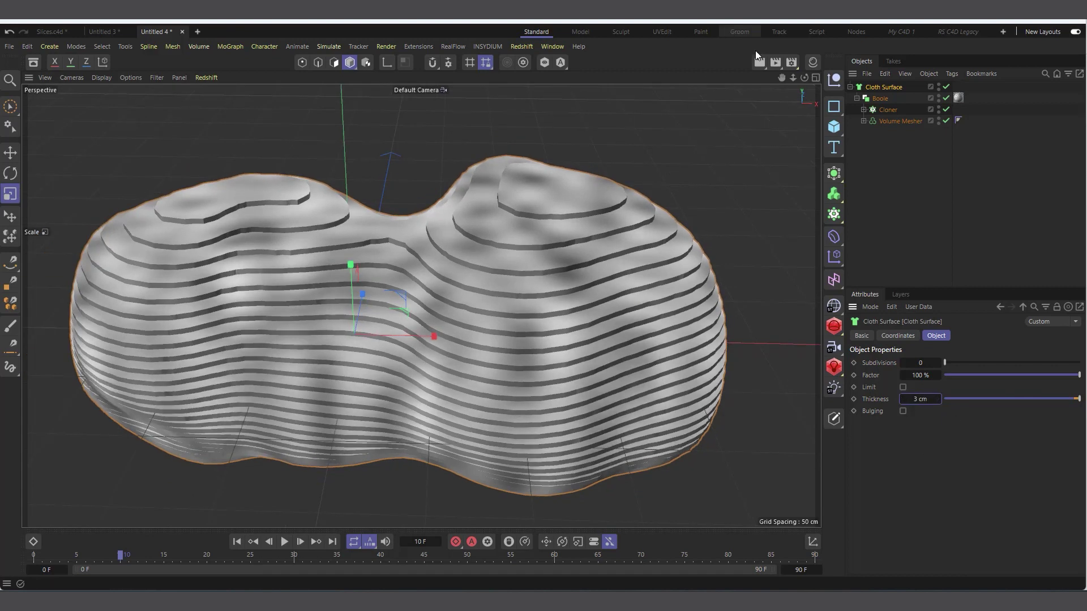
Reduce the Volume Builder's Voxel Size to 2 cm and inspect the slice edges up close.
mouse_move(804, 78)
mouse_down()
mouse_move(816, 85)
mouse_move(798, 68)
mouse_move(805, 77)
mouse_up()
scroll(548, 222, up, 8)
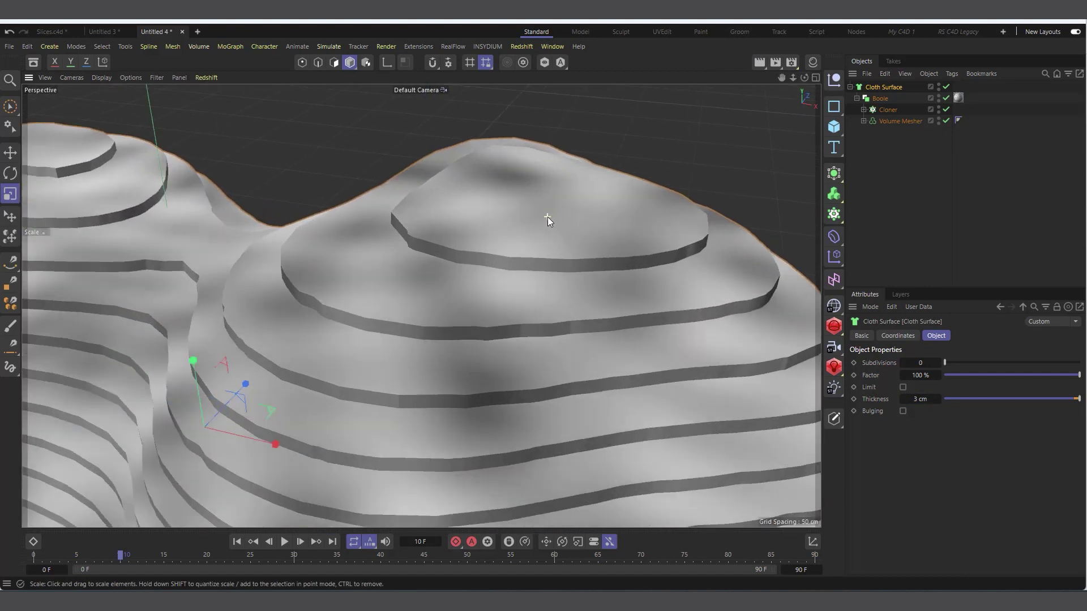
scroll(538, 308, up, 2)
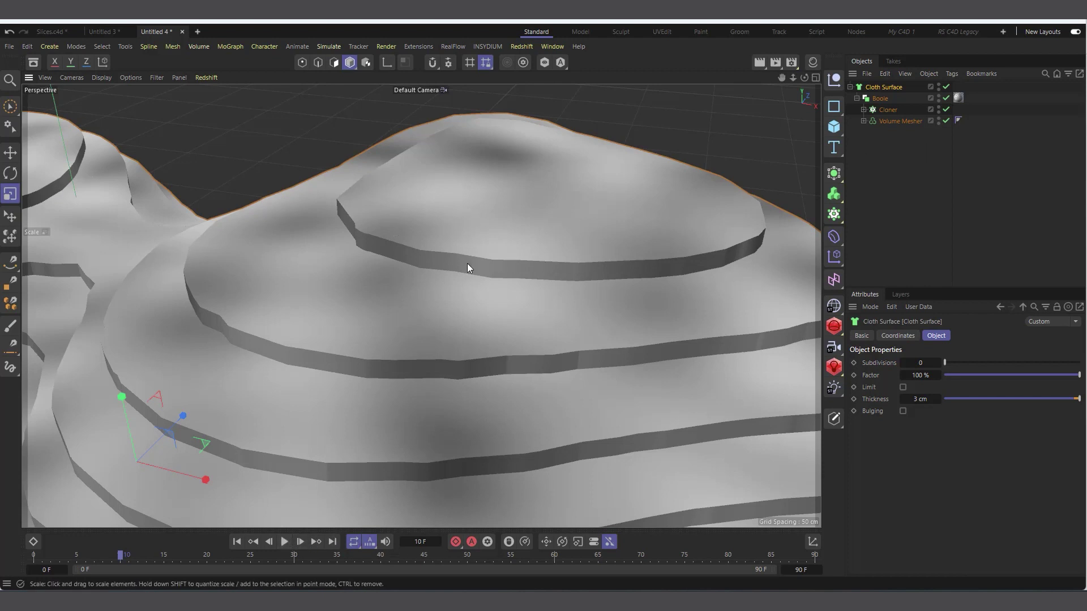
scroll(533, 255, down, 6)
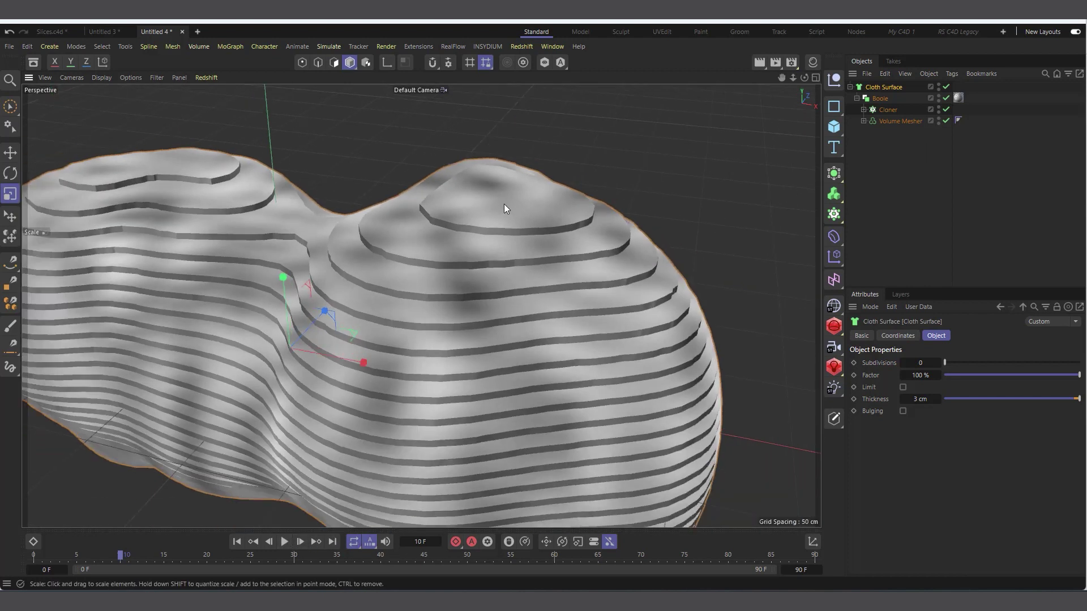
click(906, 120)
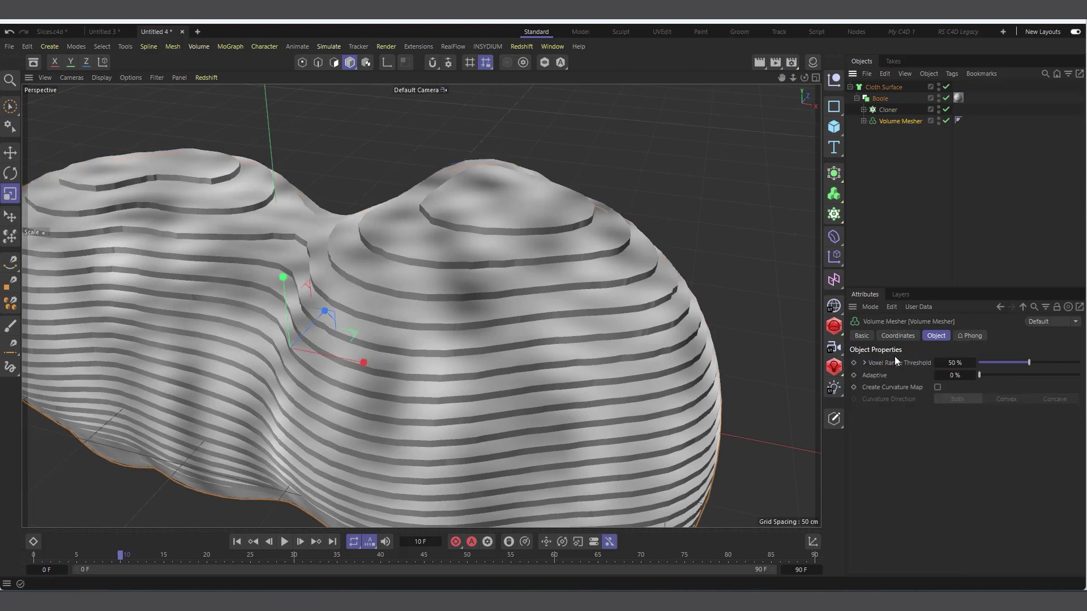
click(863, 121)
click(900, 144)
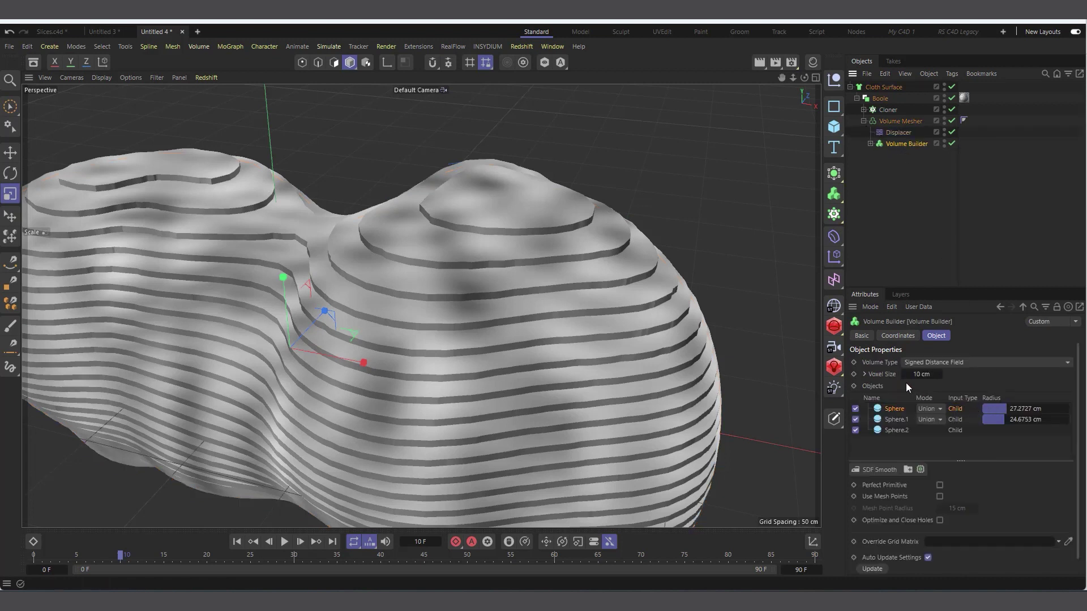
click(921, 375)
text(2)
key(Return)
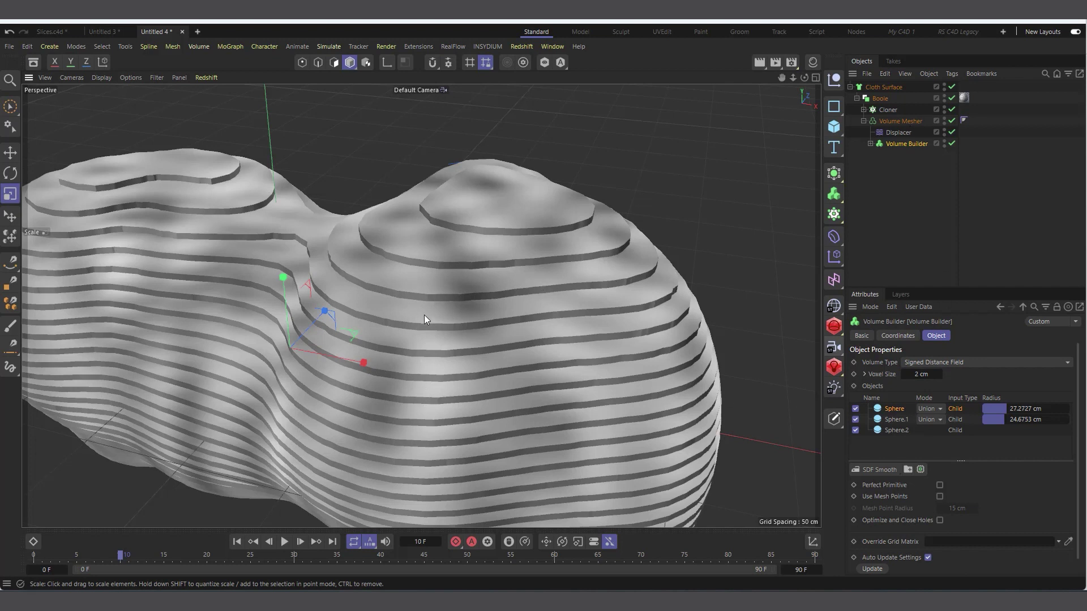
scroll(421, 318, up, 1)
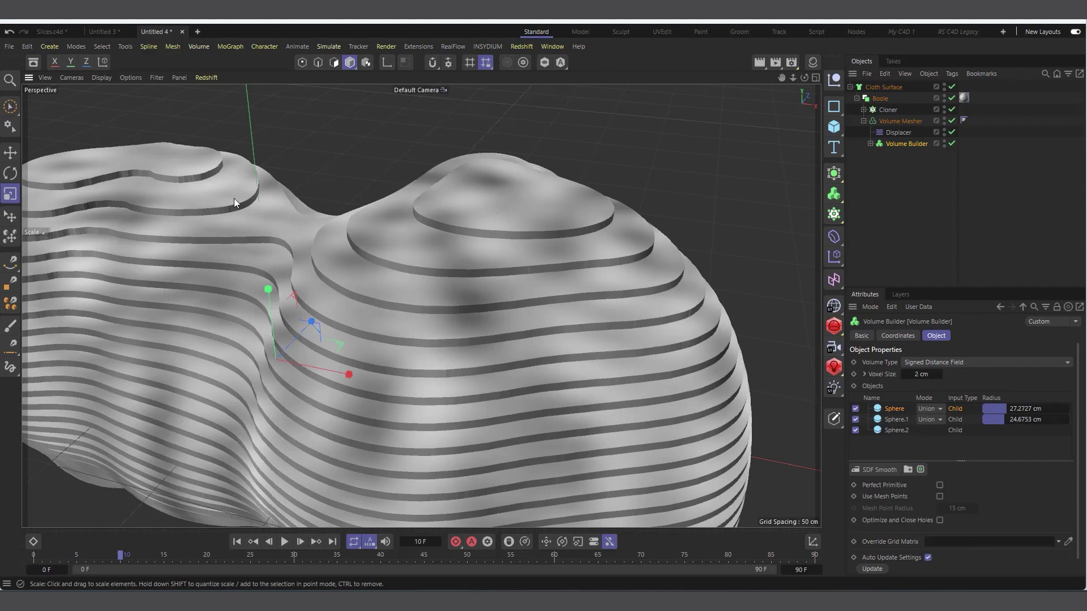
mouse_move(804, 77)
mouse_down()
mouse_move(768, 79)
mouse_move(767, 60)
mouse_move(770, 79)
mouse_move(802, 85)
mouse_move(800, 102)
mouse_move(798, 84)
mouse_up()
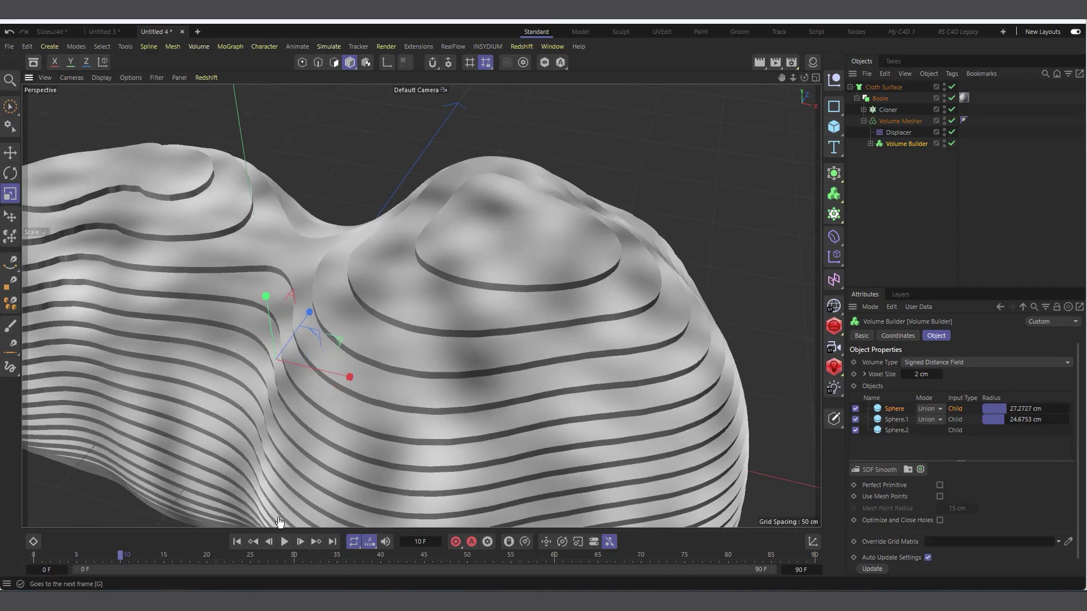
Switch to the Slices.c4d scene and apply the grey noise material Mat to the Voronoi Fracture.
click(46, 32)
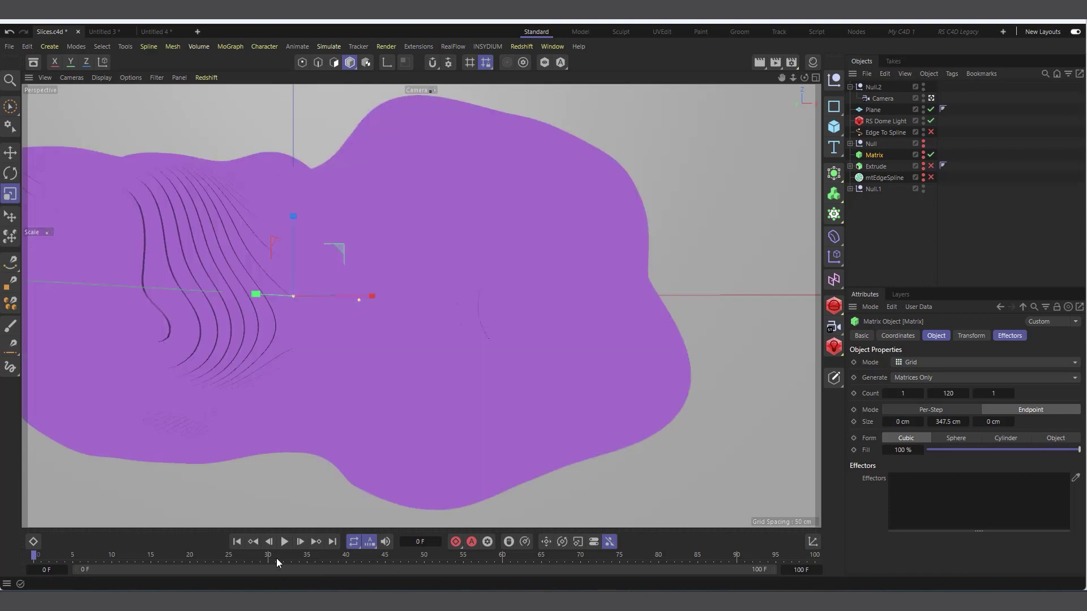
click(813, 62)
drag(714, 125, 967, 202)
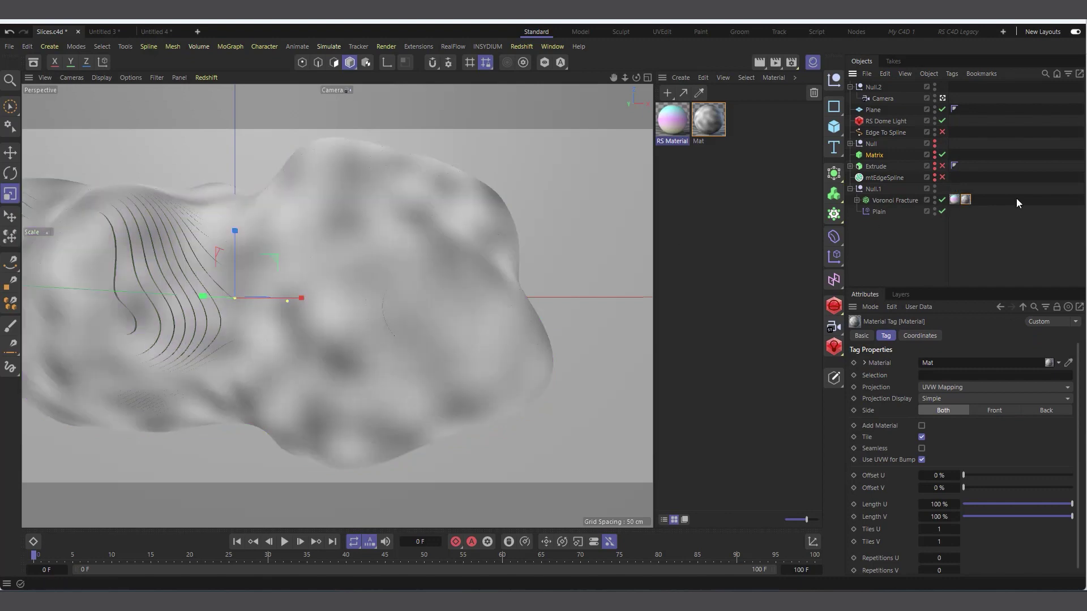
Leave the scene camera for the default camera and inspect the Voronoi-fractured slices up close.
click(942, 98)
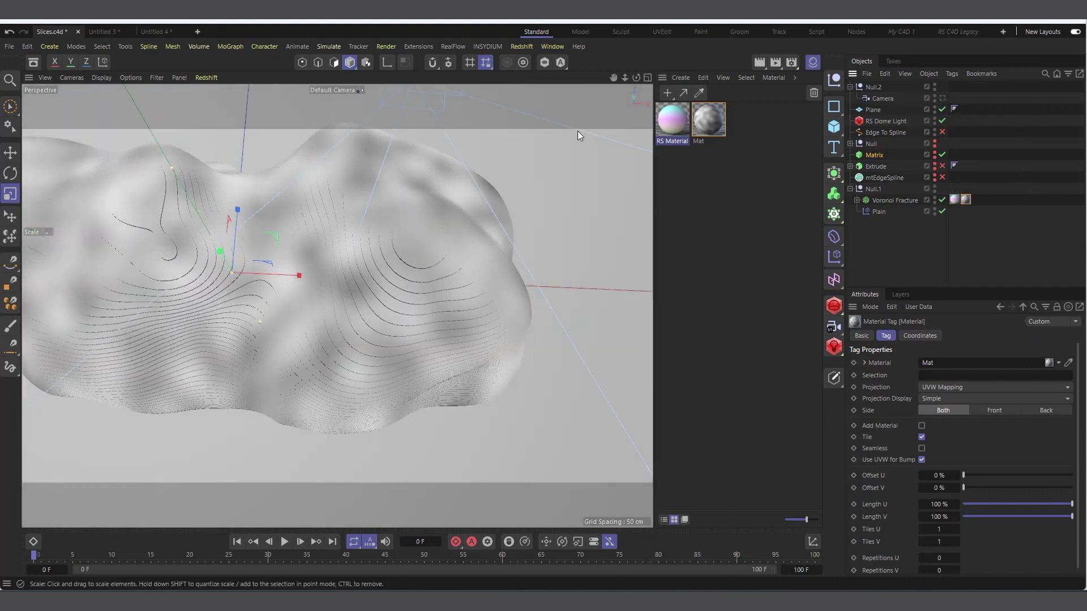
drag(635, 78, 490, 126)
scroll(440, 172, up, 5)
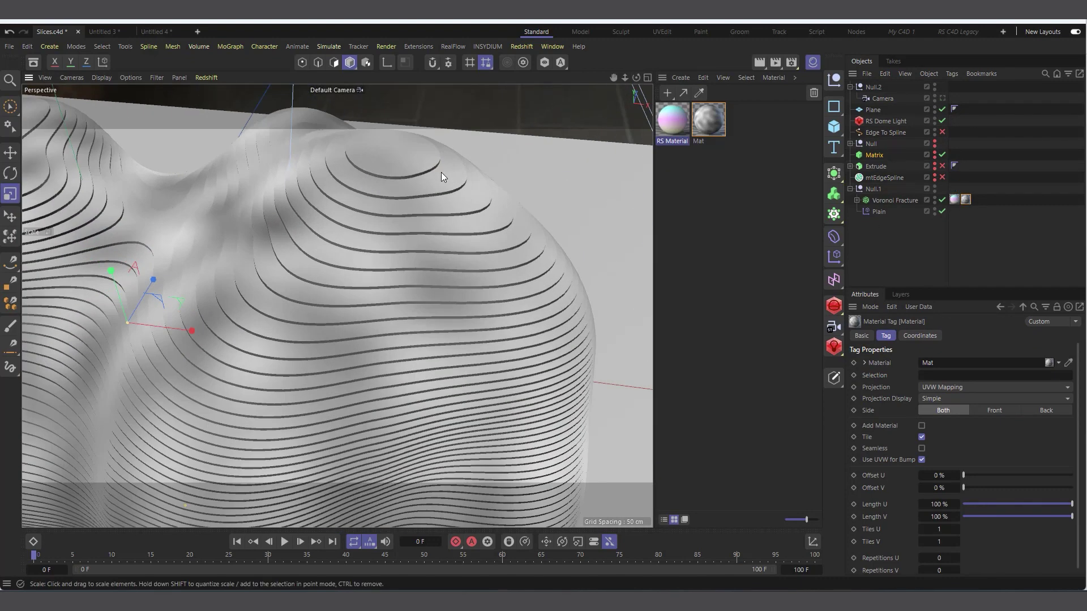
Review the settings of the Volume Builder, the Matrix object and the Plain effector that drive the slices.
click(857, 201)
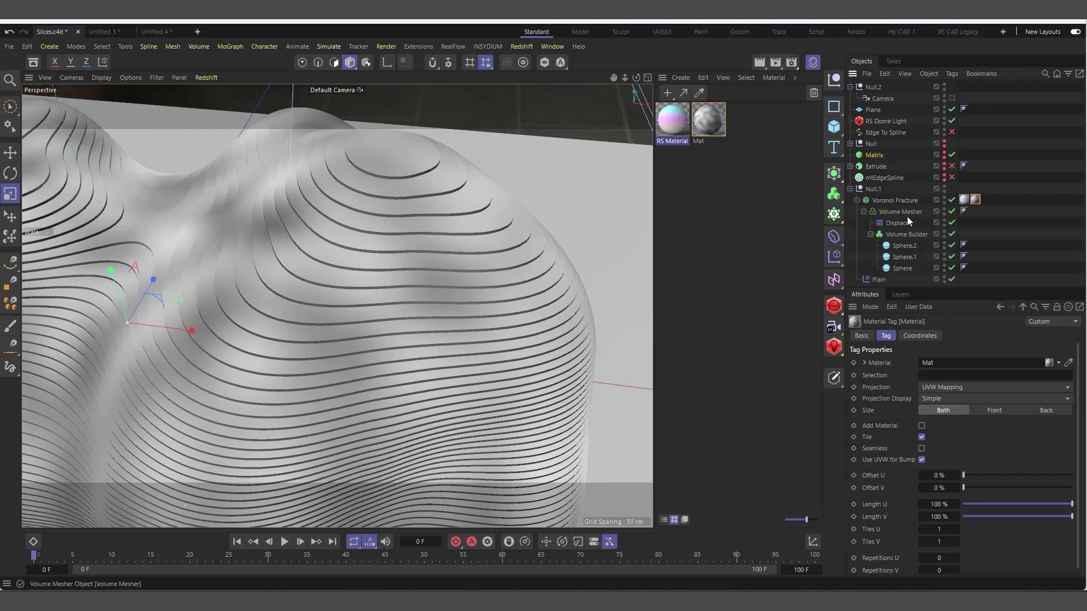
click(908, 237)
click(864, 211)
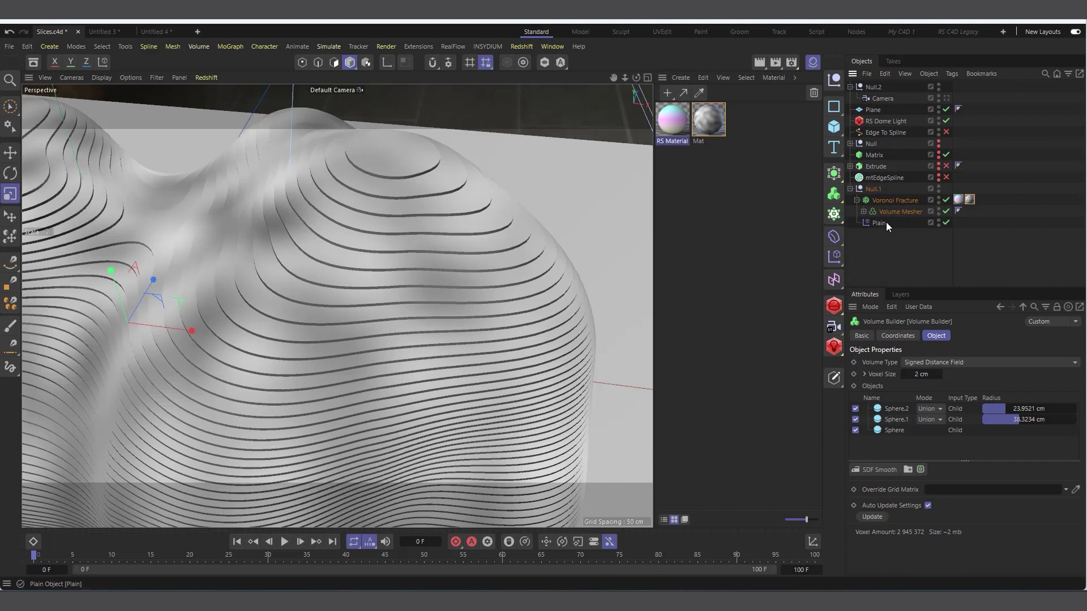
click(874, 155)
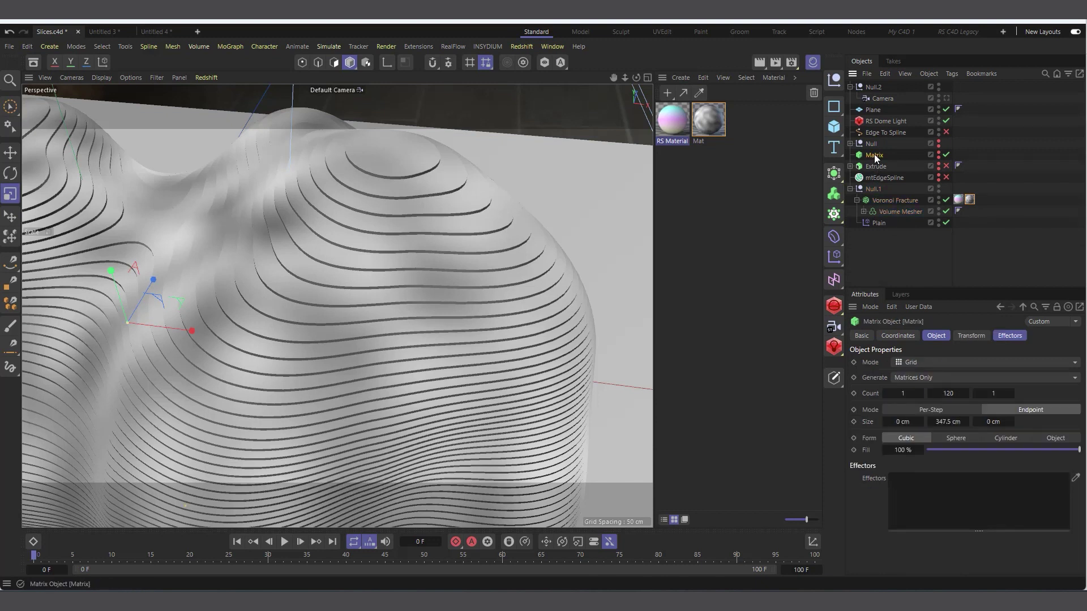
click(879, 223)
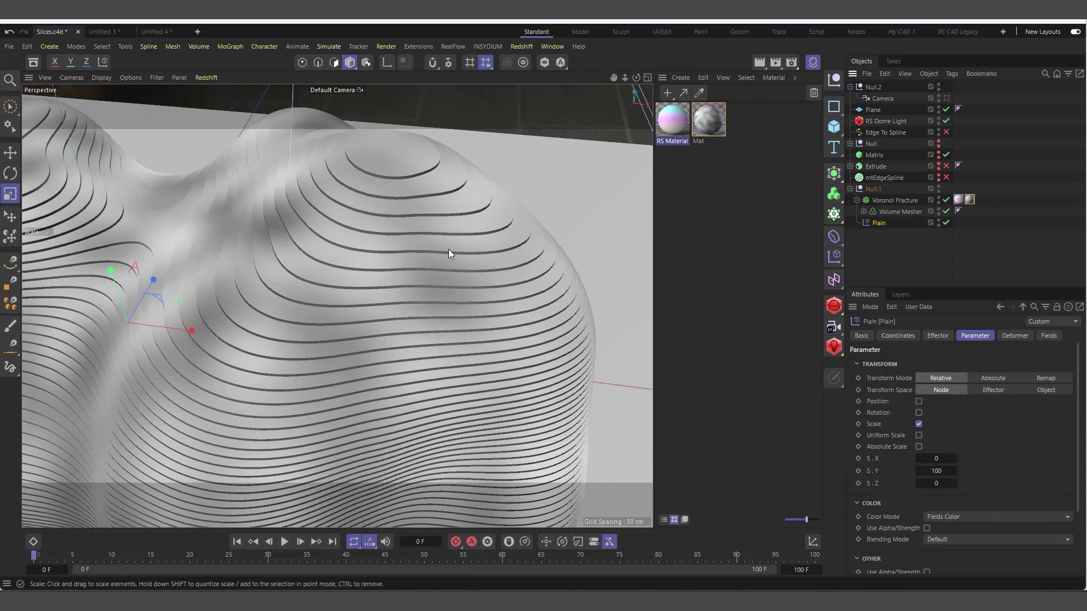
Open the RS Material's shader graph and place the RS Round Corners node closer to the Bump Input.
click(670, 125)
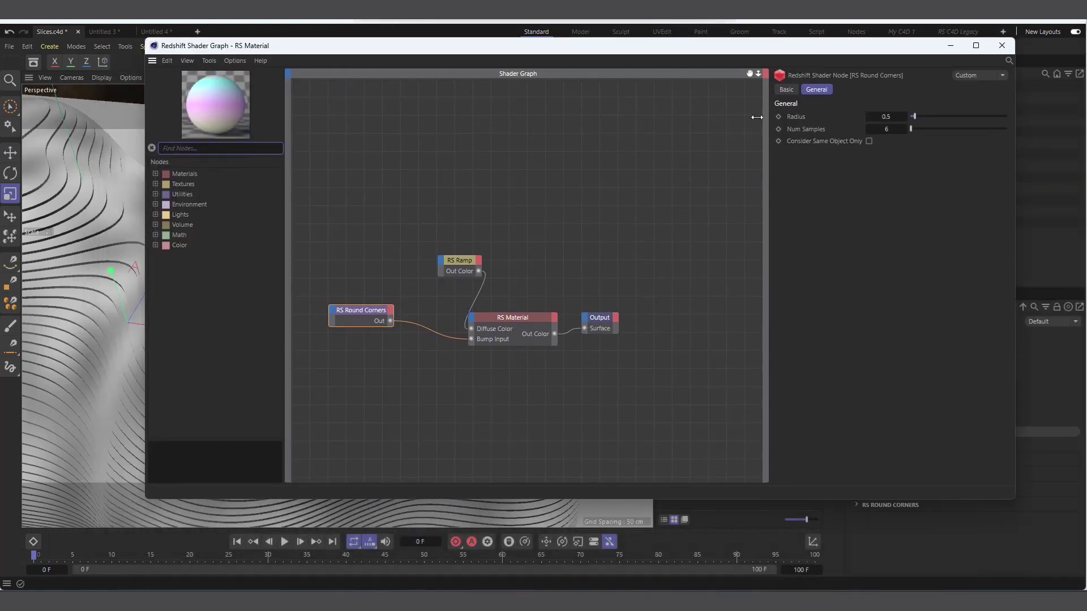
drag(369, 311, 395, 339)
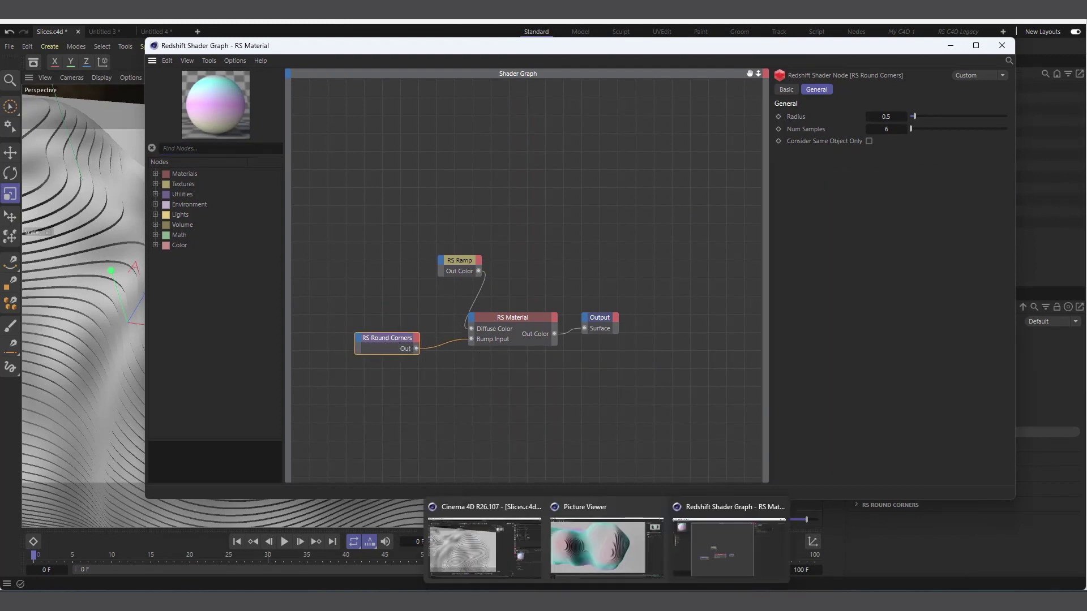
Examine the rounded slice edges in the Picture Viewer's rendered frame, and minimize the shader graph window.
click(615, 537)
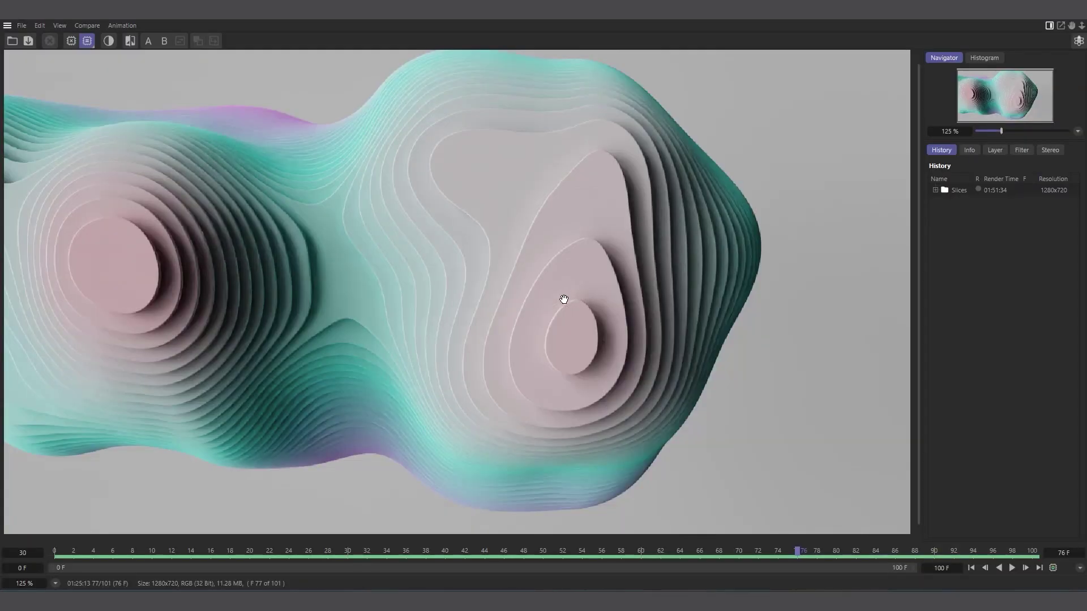
scroll(557, 300, up, 2)
scroll(487, 300, up, 2)
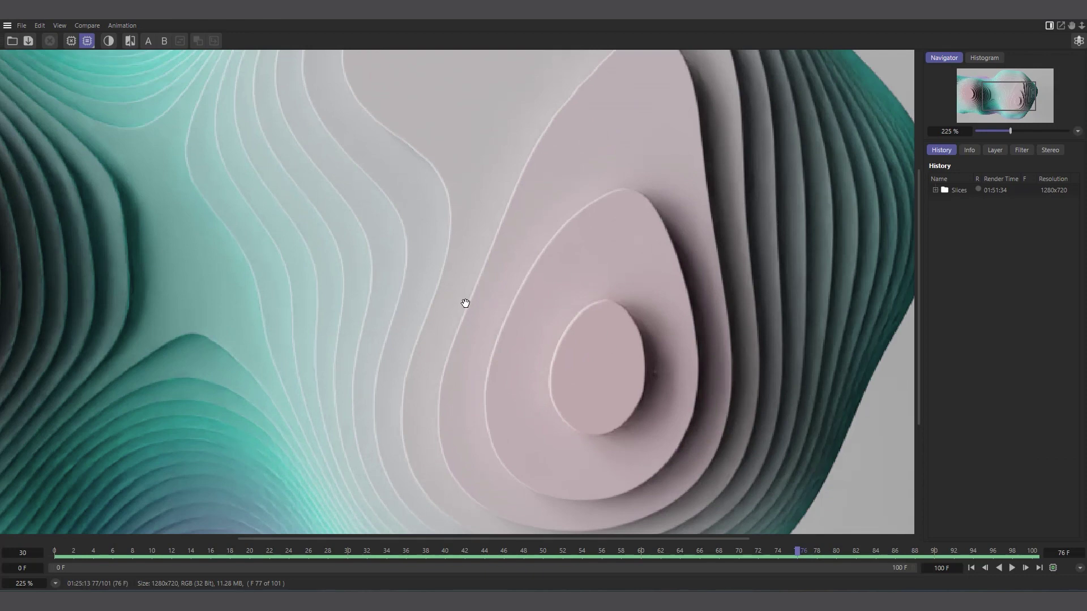
scroll(465, 301, up, 1)
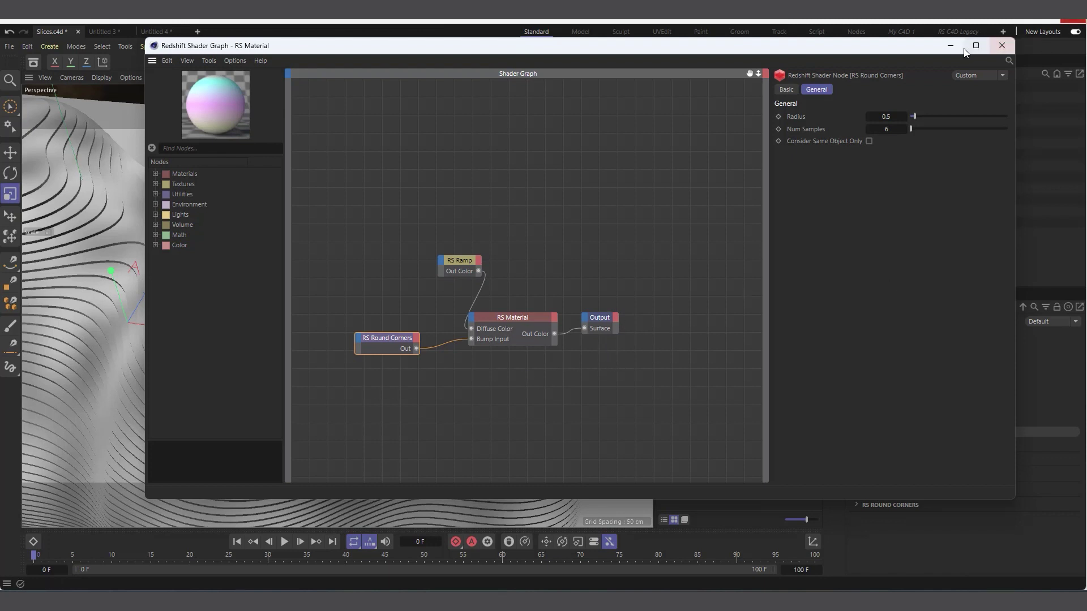
click(948, 43)
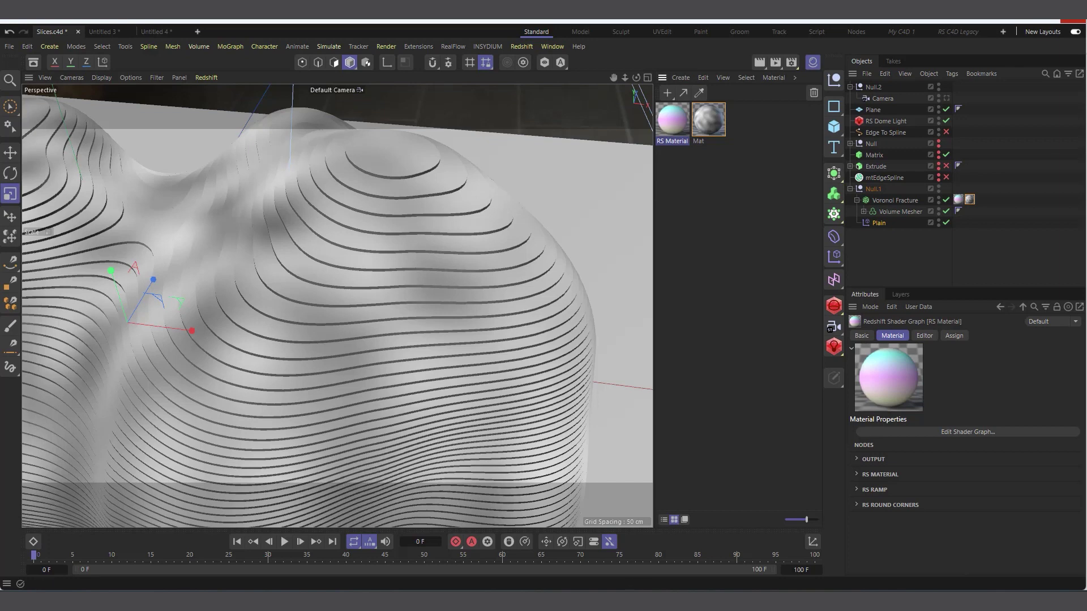
mouse_move(605, 601)
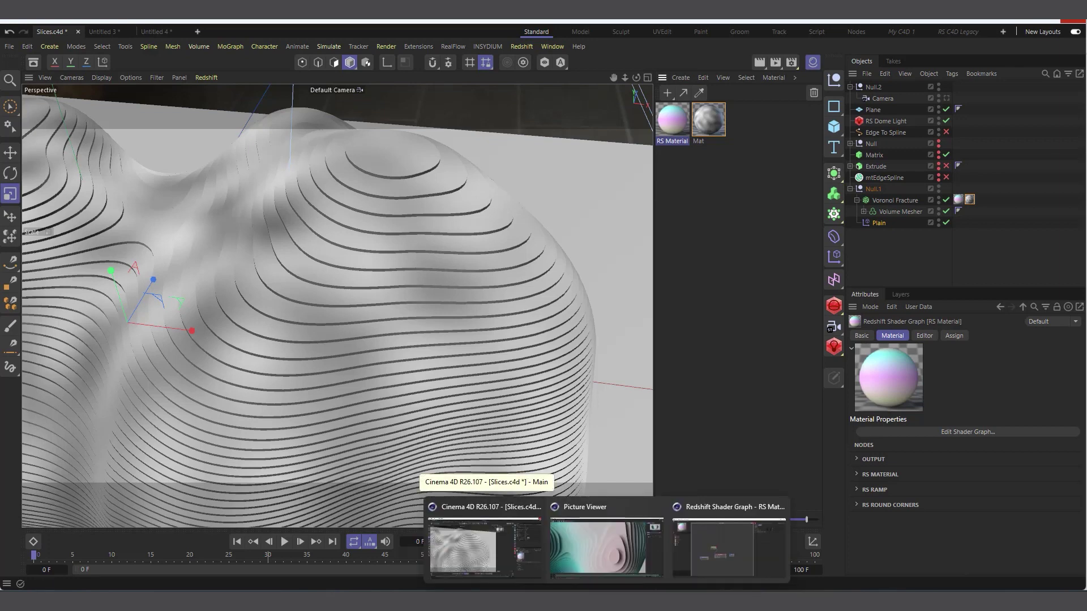